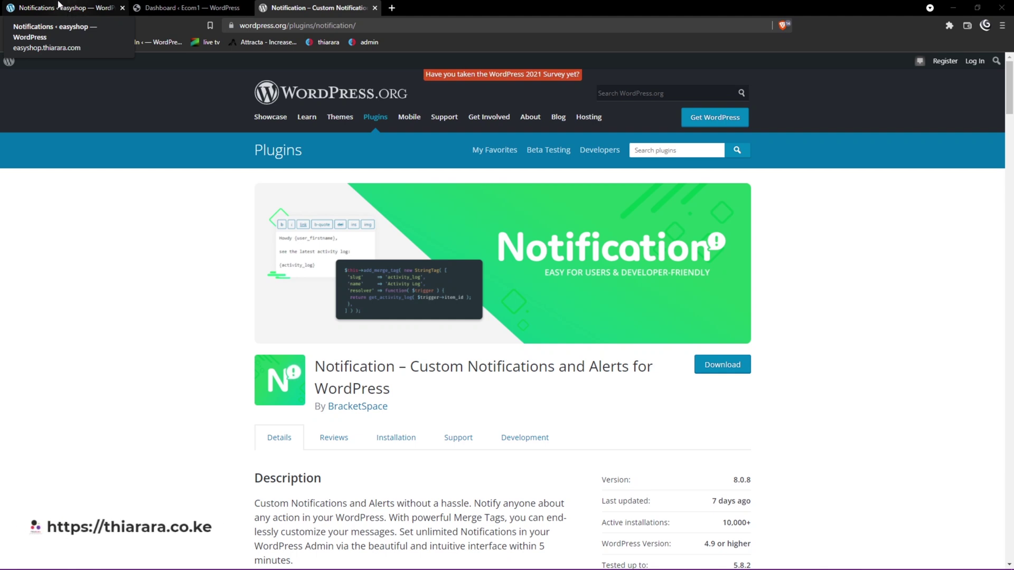
# - On the easyshop site's Notifications list, open the Welcome email notification for editing in a new tab
pyautogui.click(68, 15)
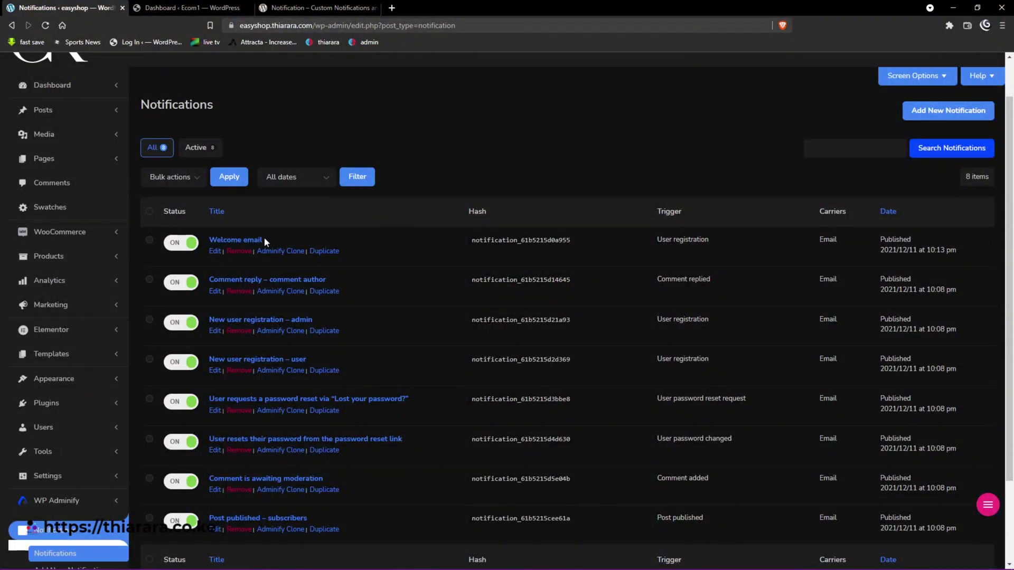
pyautogui.moveTo(266, 240); pyautogui.dragTo(209, 238)
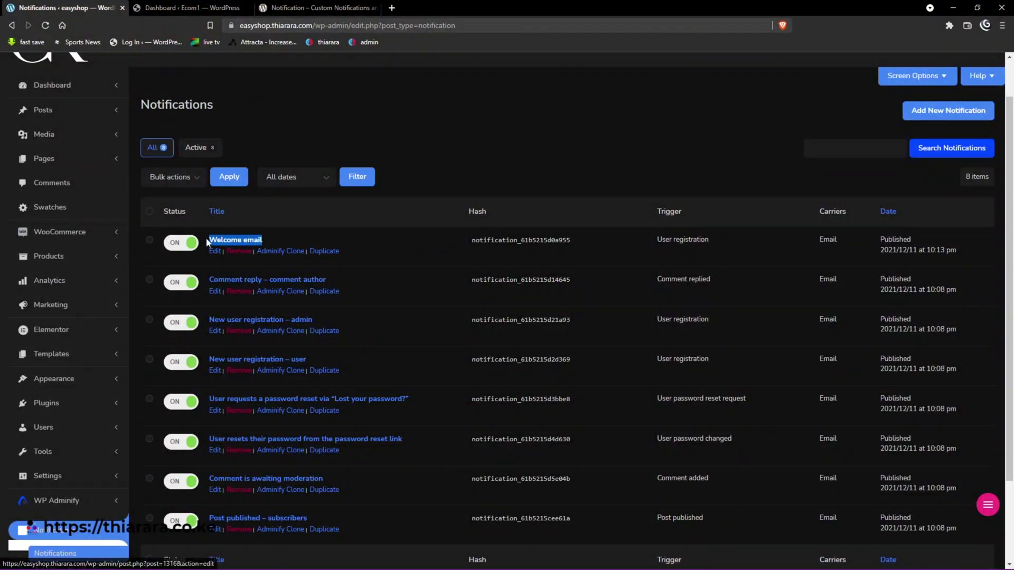
pyautogui.click(306, 235)
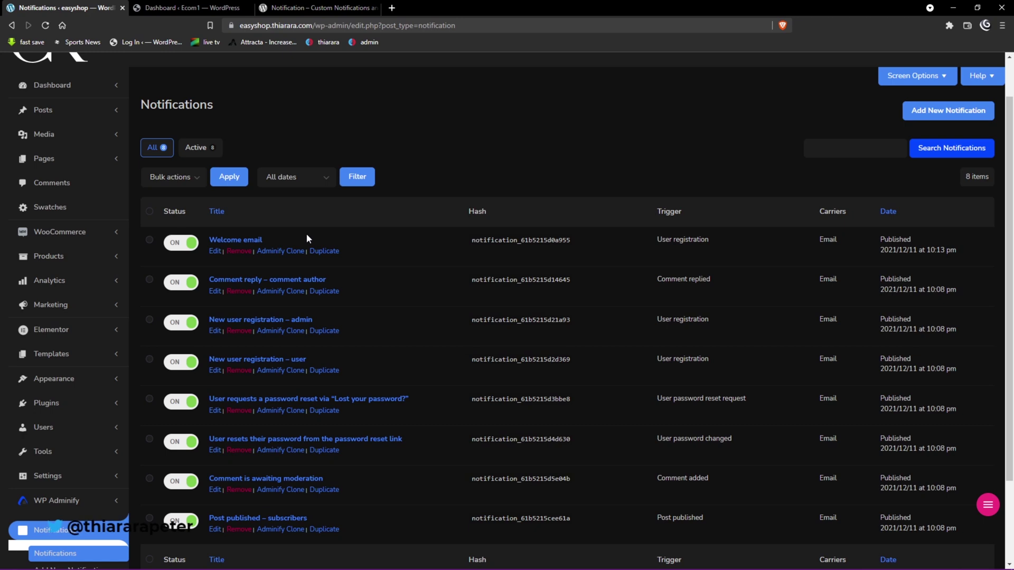
pyautogui.rightClick(214, 257)
pyautogui.click(233, 262)
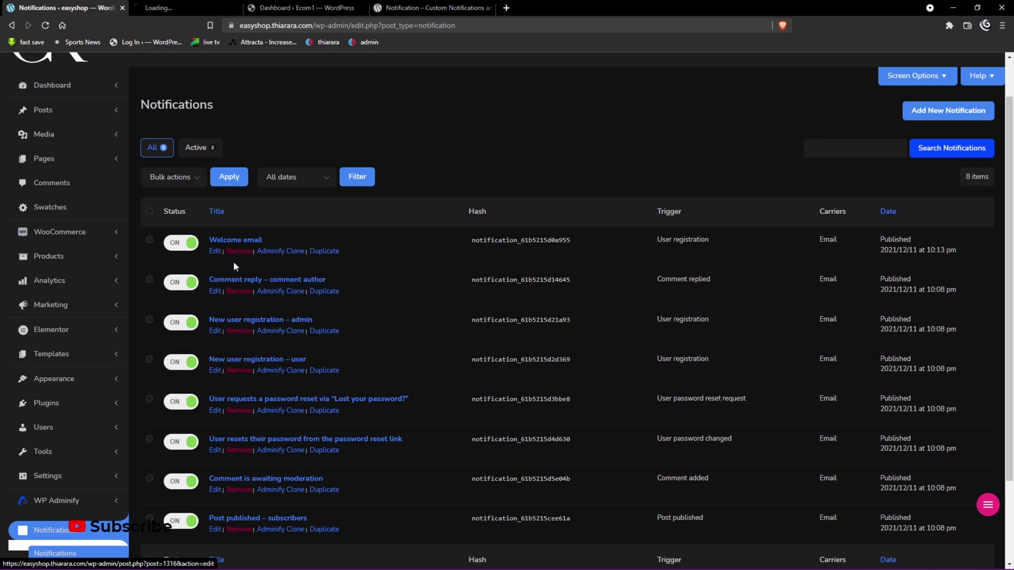
pyautogui.click(159, 7)
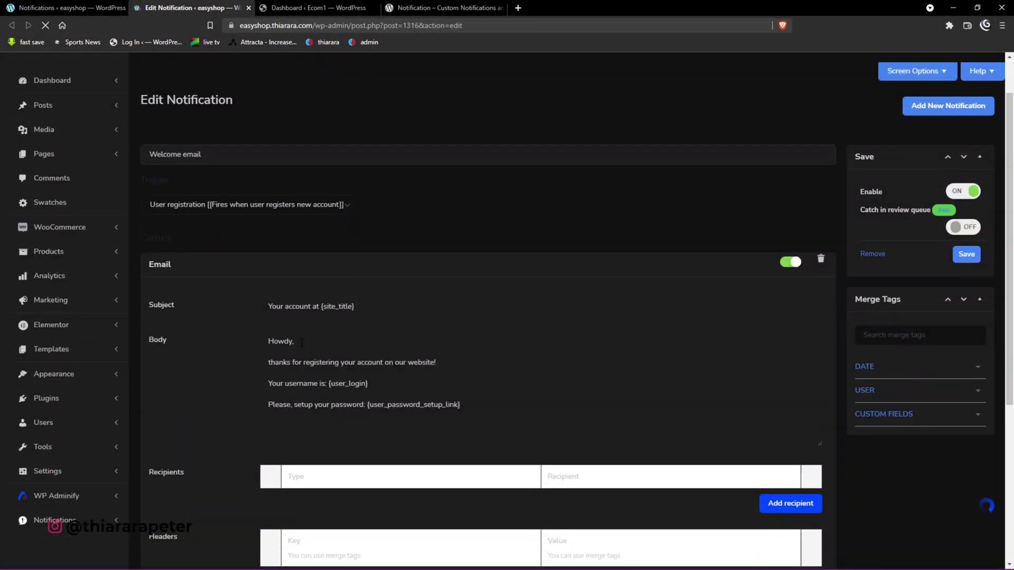
# - Examine the Welcome email's subject, body and recipients, and return to the easyshop notifications list
pyautogui.scroll(-3, 313, 346)
pyautogui.scroll(2, 313, 346)
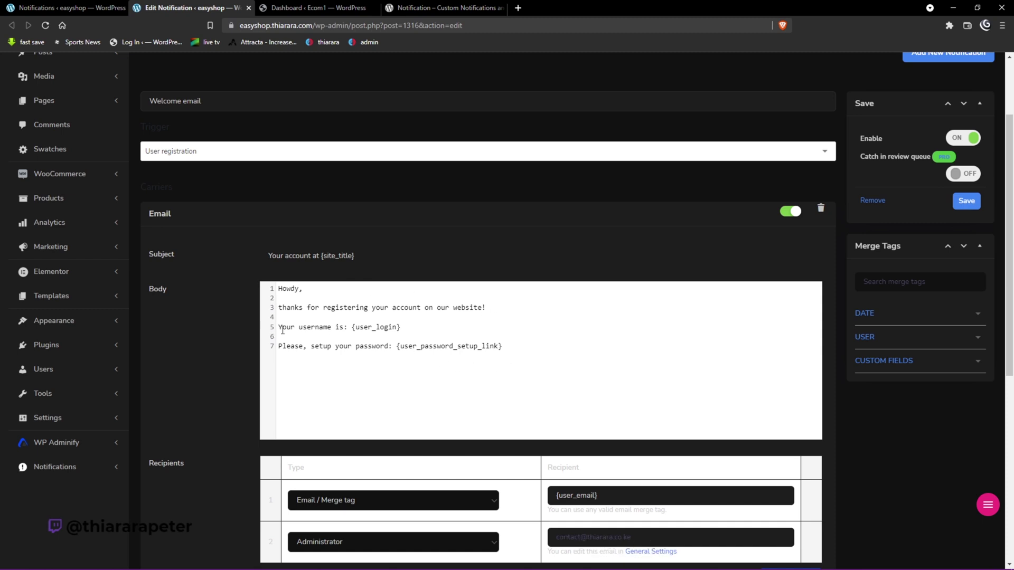
pyautogui.moveTo(362, 252); pyautogui.dragTo(248, 258)
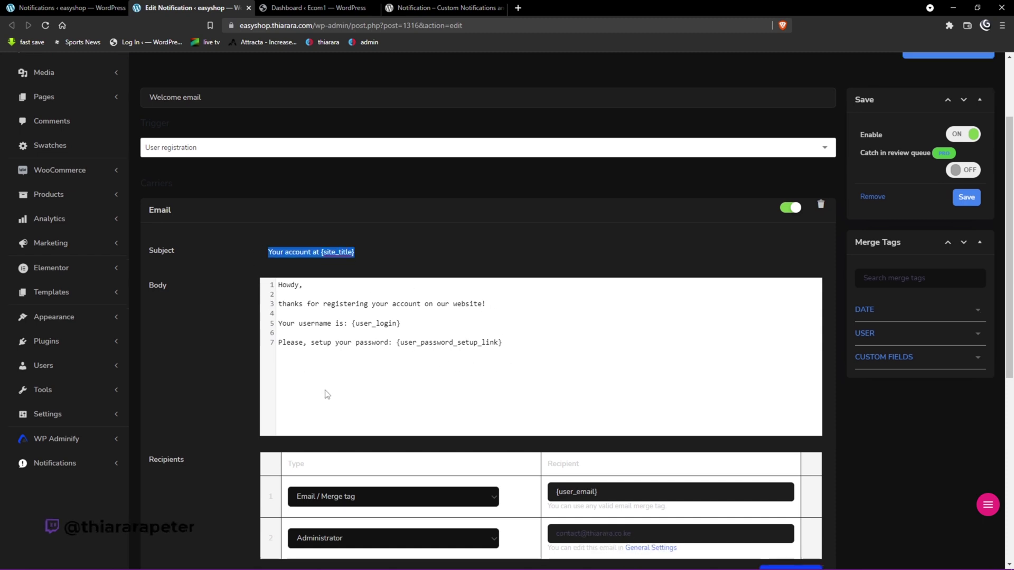
pyautogui.scroll(-2, 308, 383)
pyautogui.scroll(2, 224, 372)
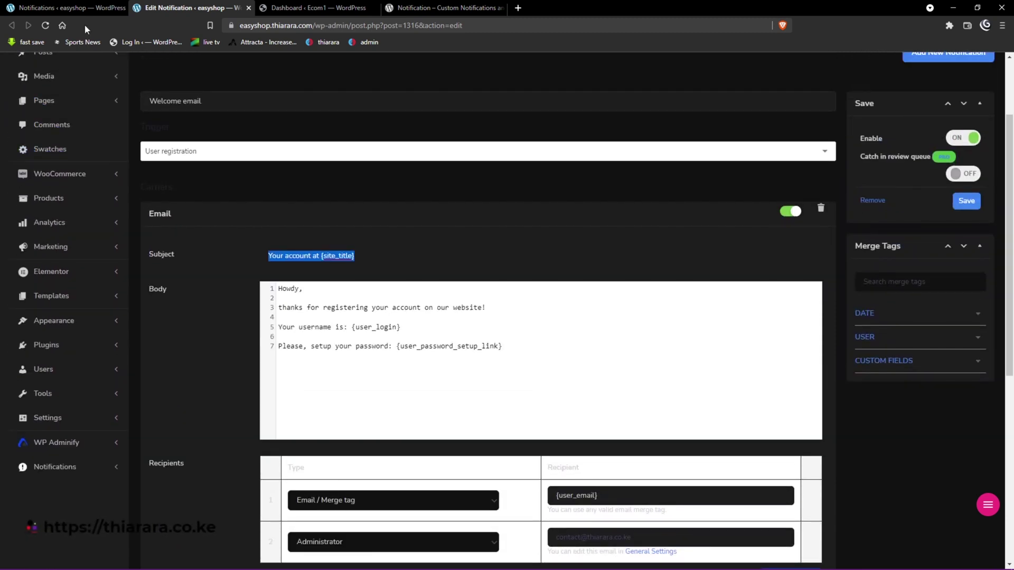
pyautogui.click(84, 8)
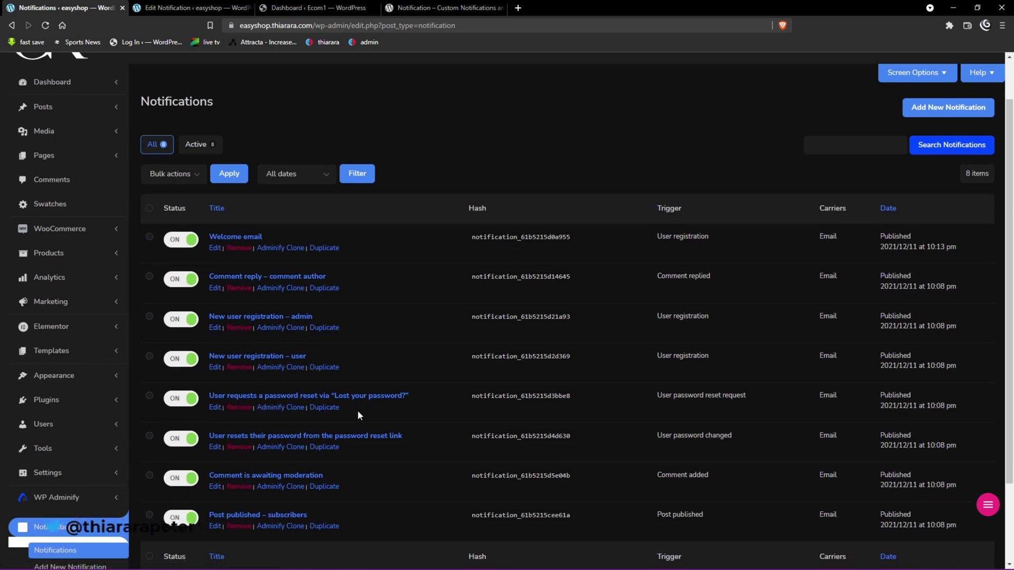
pyautogui.scroll(-1, 357, 410)
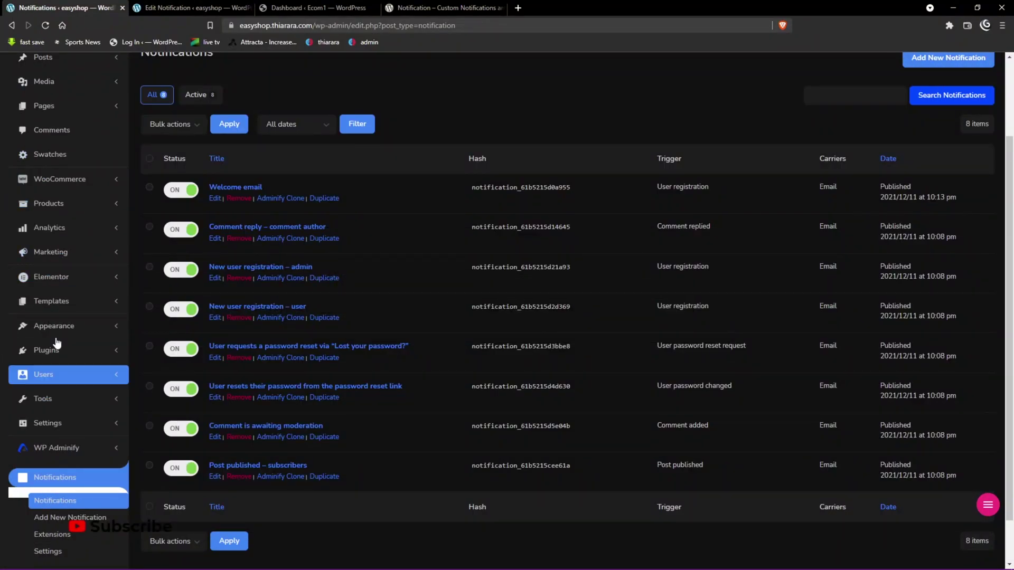
pyautogui.hotkey('ctrl', 'Tab')
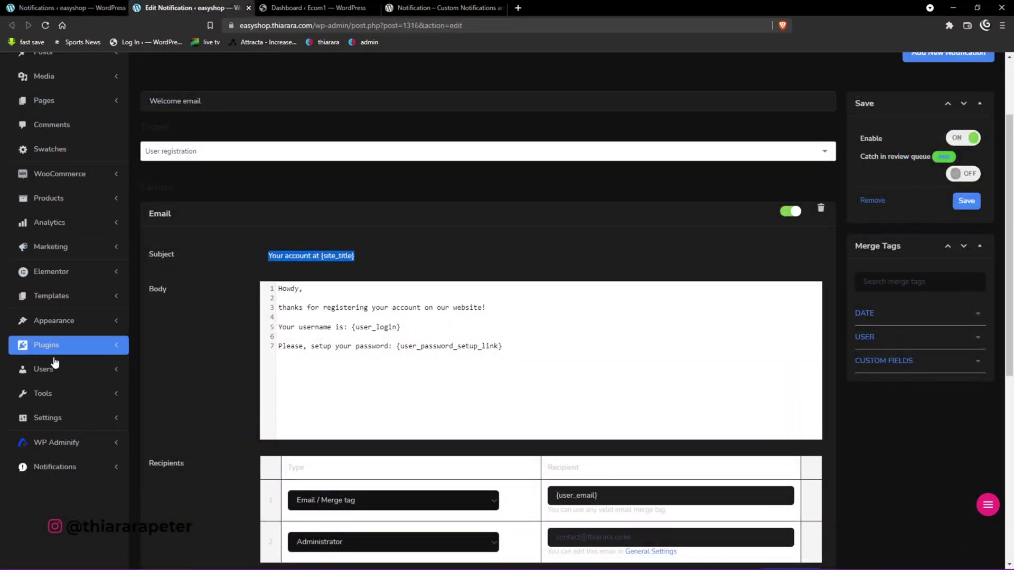
pyautogui.scroll(3, 51, 245)
pyautogui.click(46, 159)
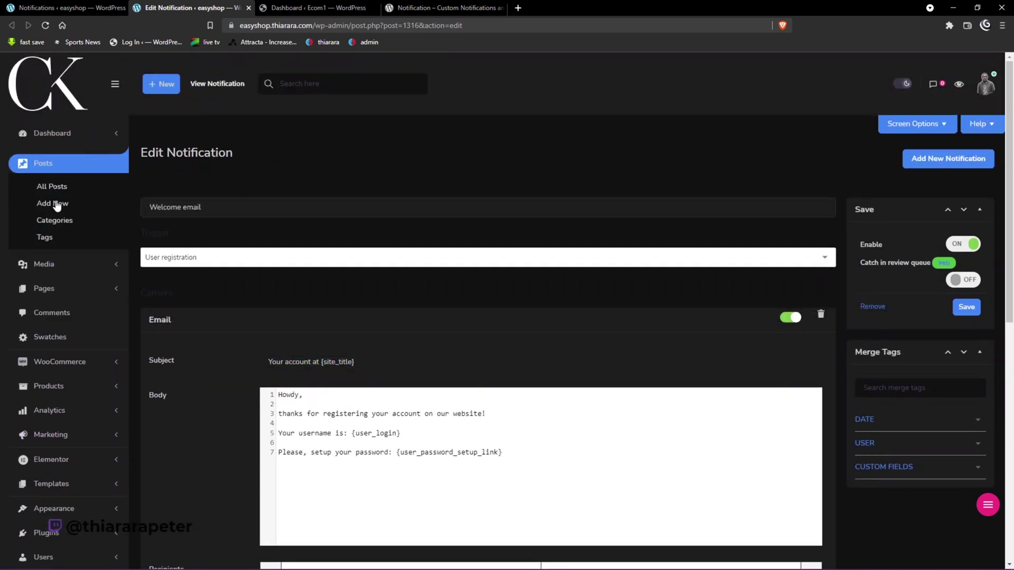
pyautogui.click(64, 163)
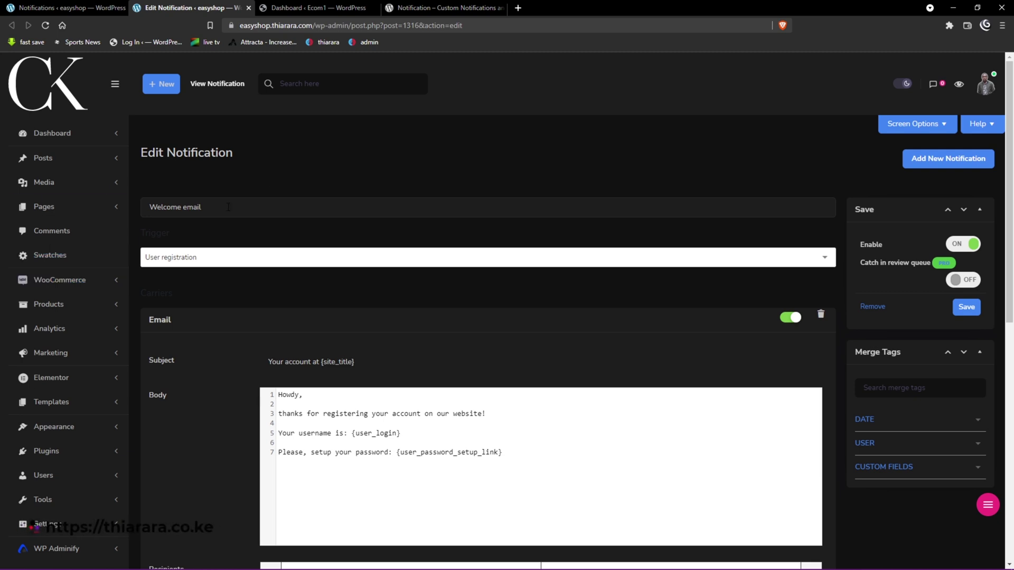
# - On the Ecom1 site, search the plugin directory for "Notification – Custom Notifications and Alerts"
pyautogui.click(280, 7)
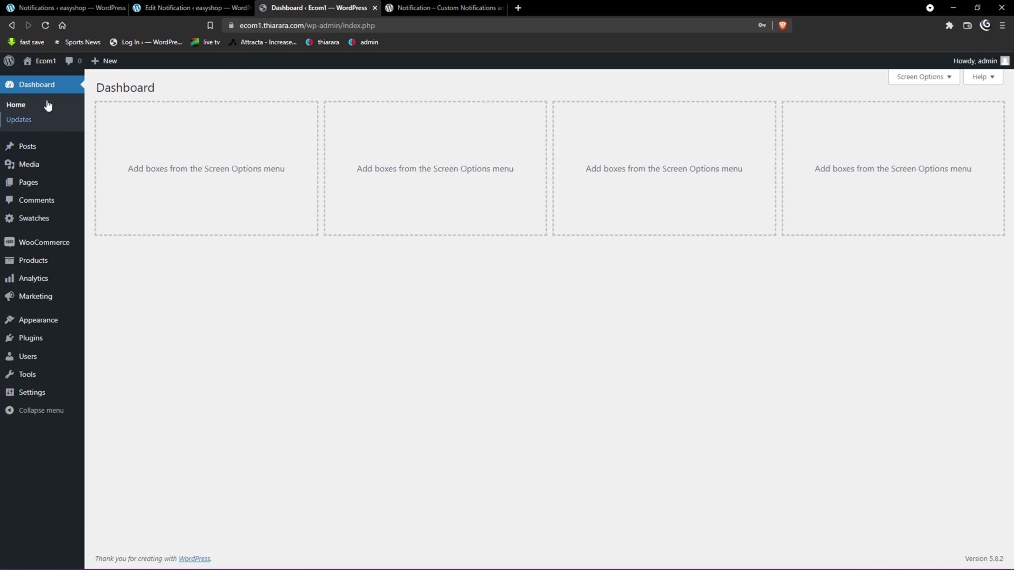
pyautogui.moveTo(59, 64)
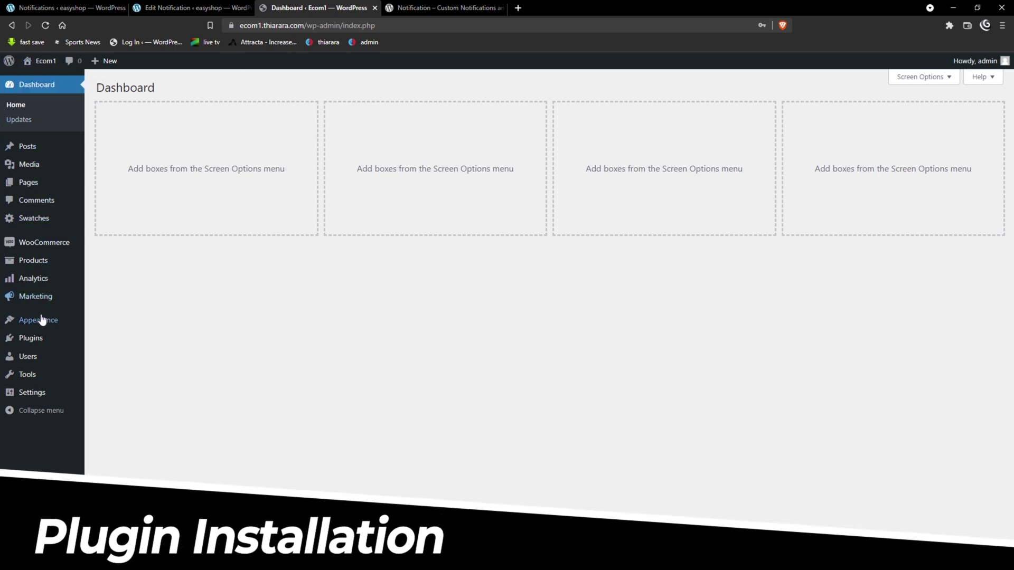
pyautogui.moveTo(29, 341)
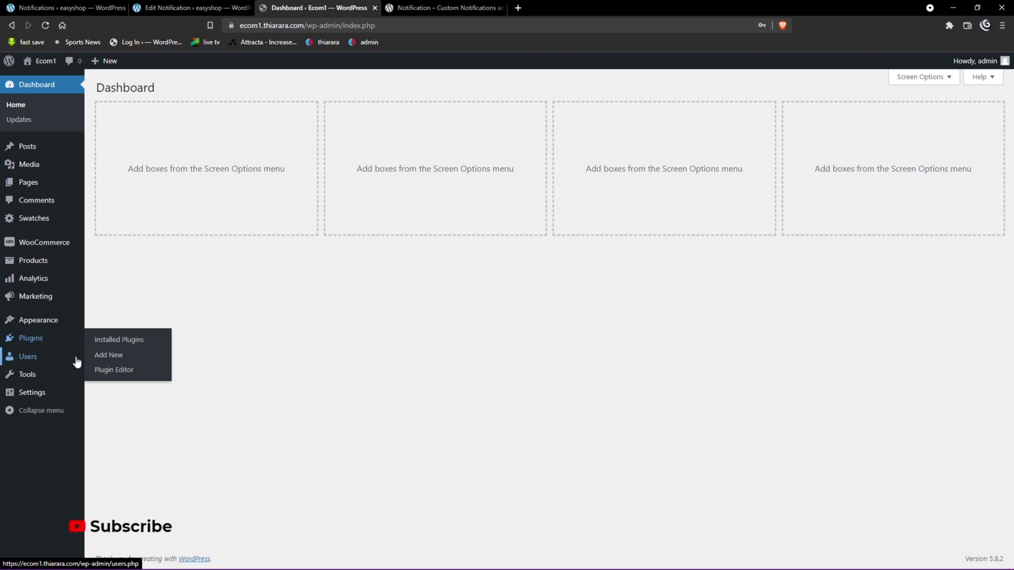
pyautogui.click(110, 359)
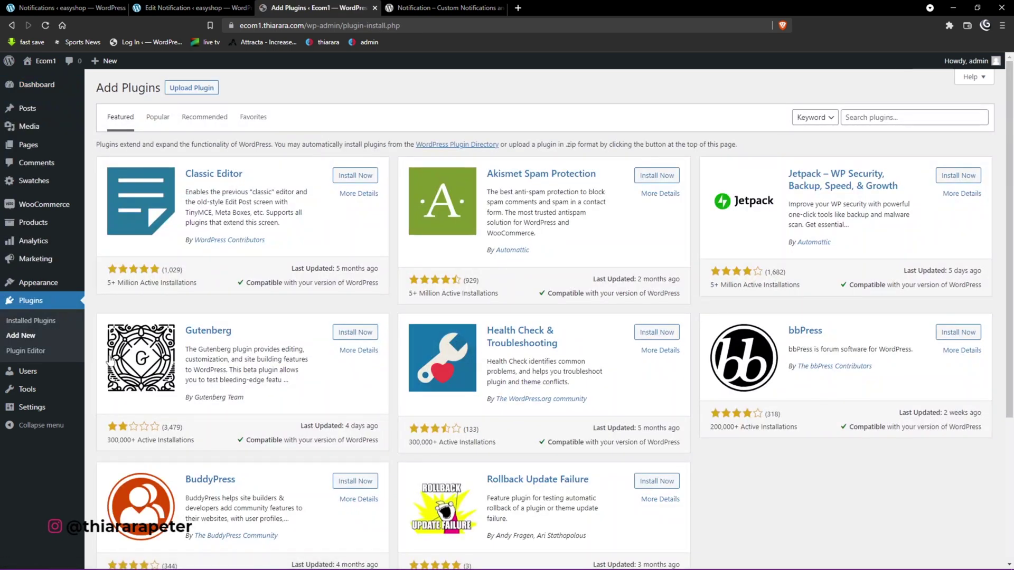
pyautogui.click(866, 118)
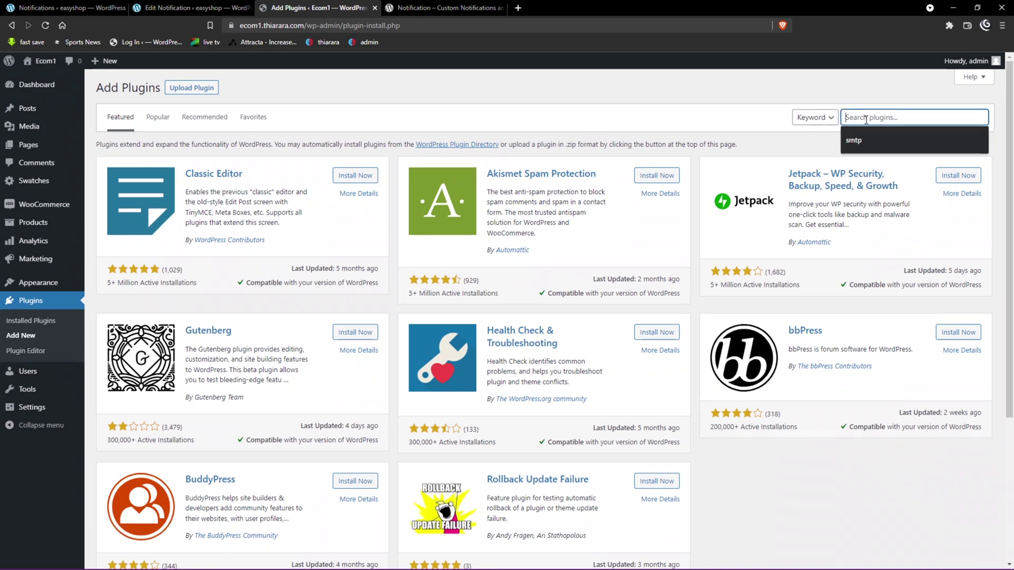
pyautogui.press('super+v')
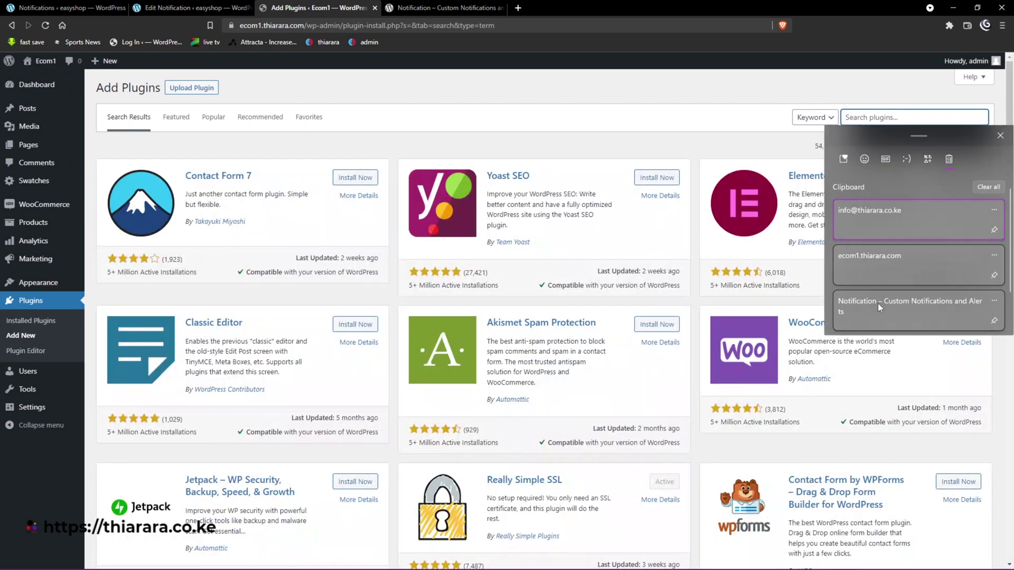
pyautogui.click(878, 304)
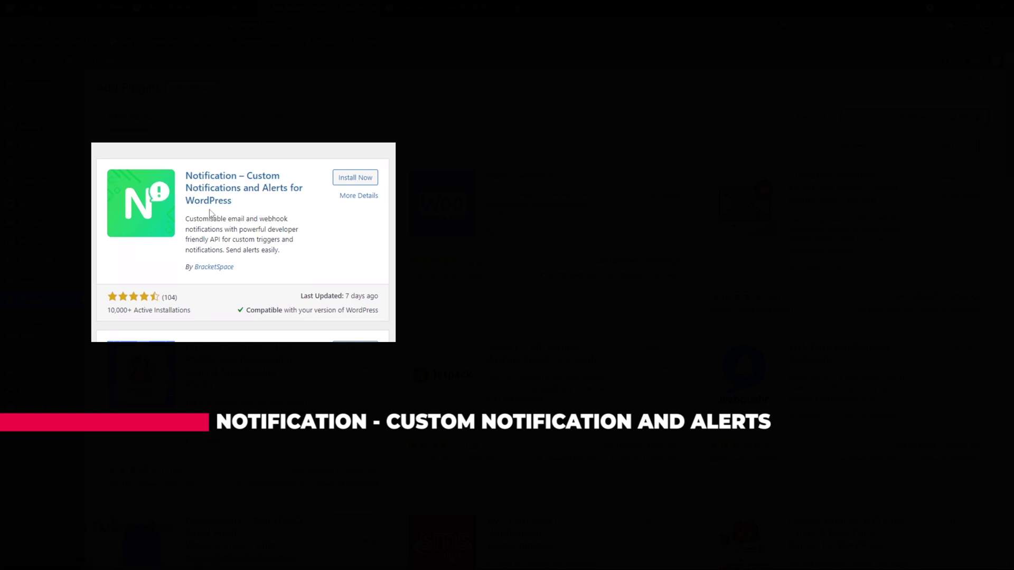
# - Install and activate the Notification – Custom Notifications and Alerts for WordPress plugin by BracketSpace
pyautogui.moveTo(245, 272); pyautogui.dragTo(200, 271)
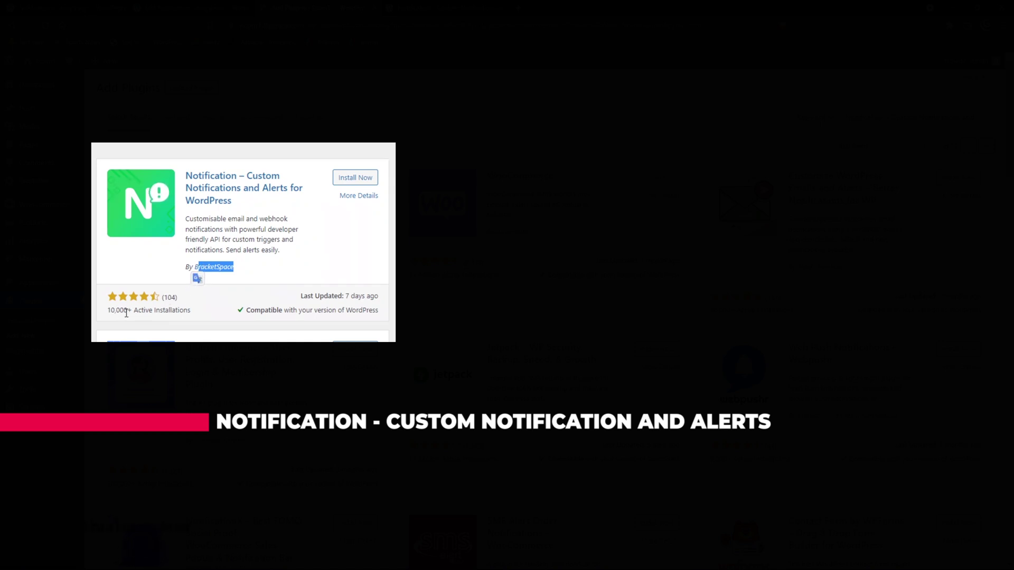
pyautogui.click(146, 299)
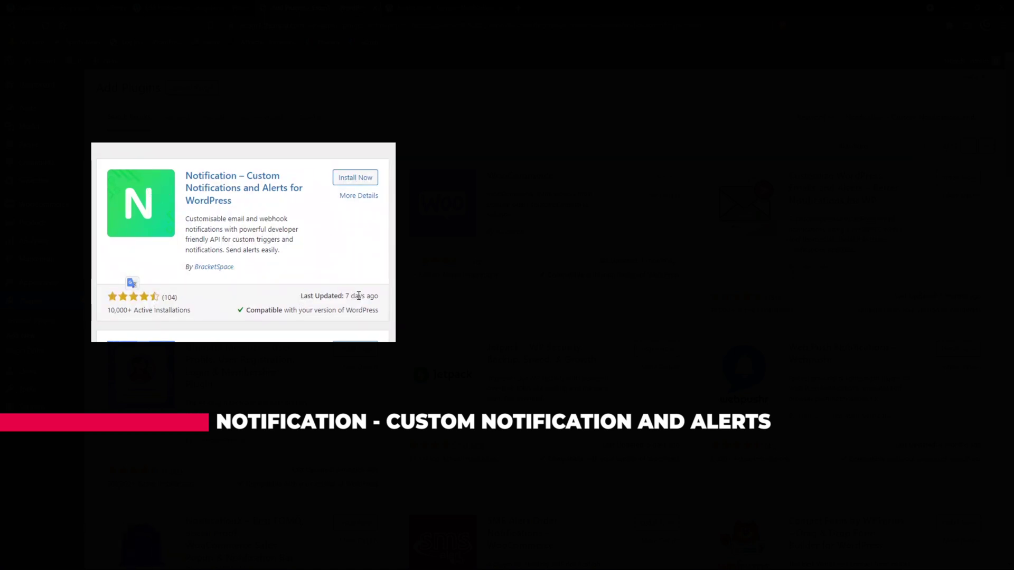
pyautogui.click(351, 178)
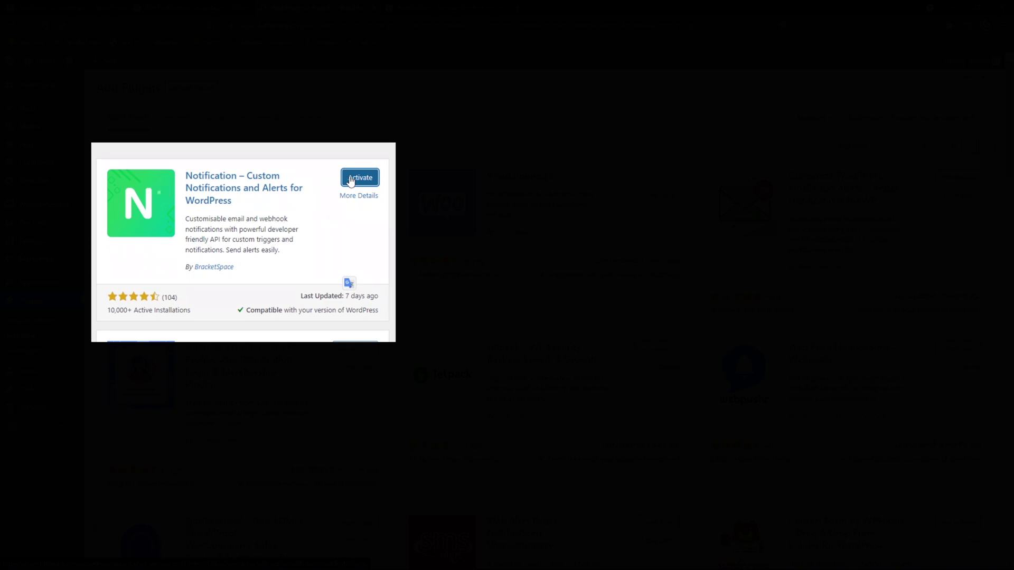
pyautogui.click(350, 180)
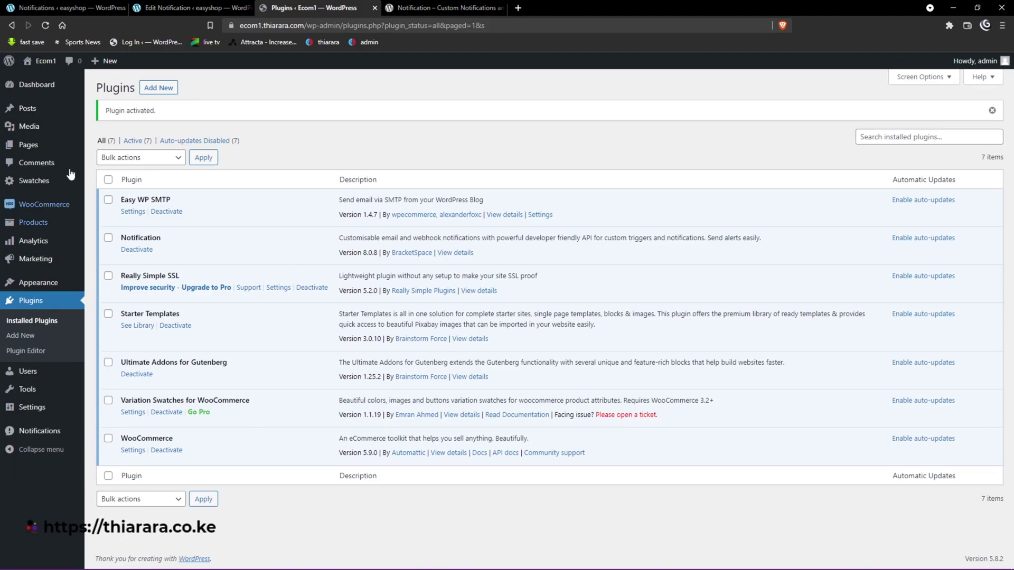
# - Open the newly installed plugin's Notifications page on the Ecom1 site
pyautogui.moveTo(36, 434)
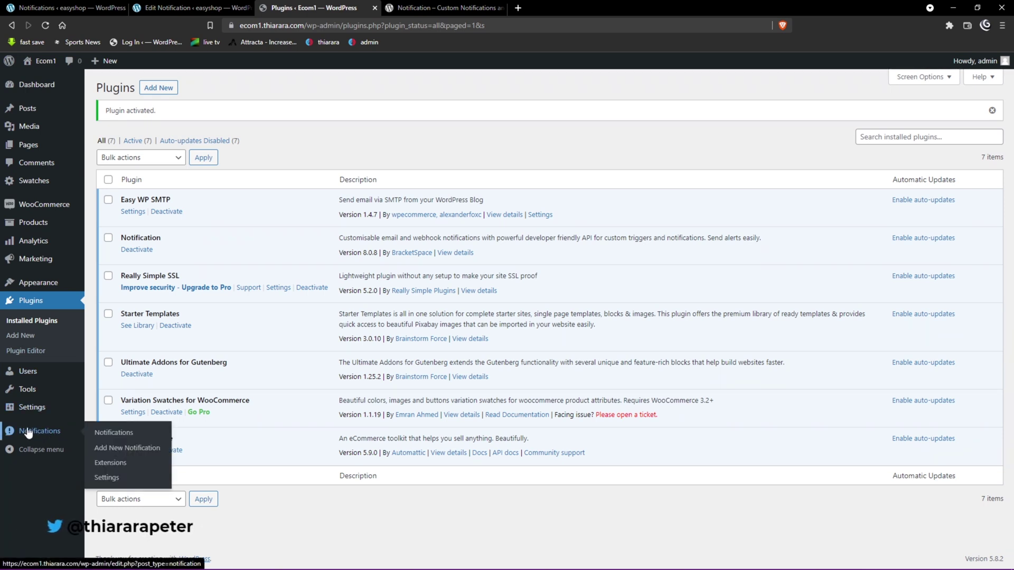
pyautogui.click(106, 434)
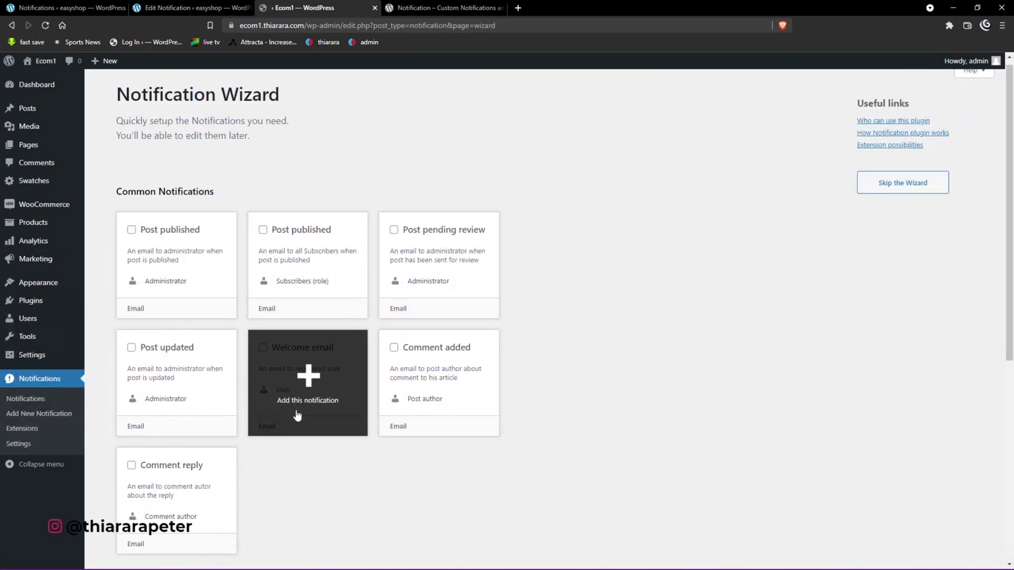
pyautogui.scroll(-1, 236, 366)
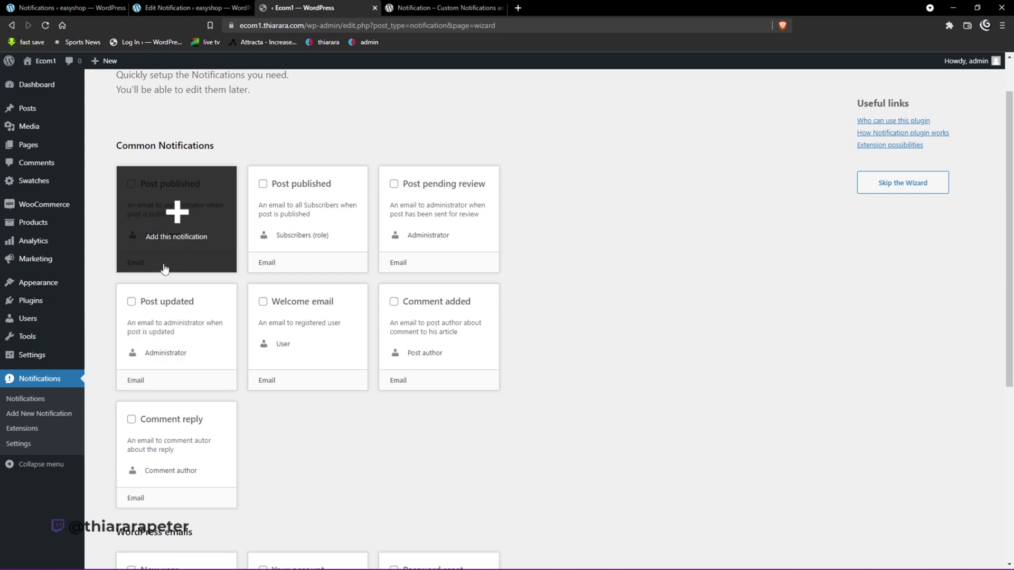
pyautogui.click(306, 218)
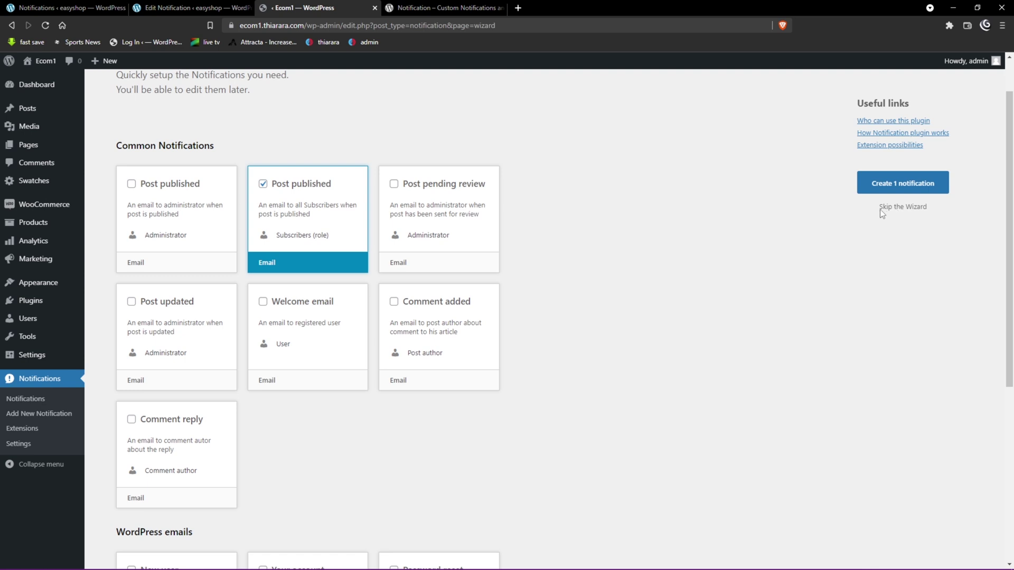
pyautogui.scroll(1, 158, 501)
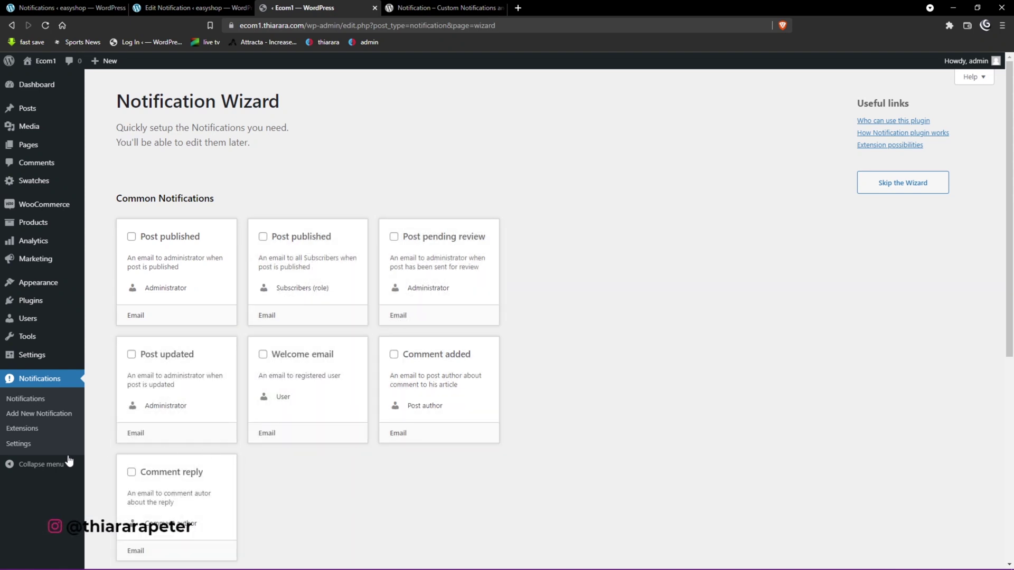
pyautogui.click(24, 429)
pyautogui.click(27, 430)
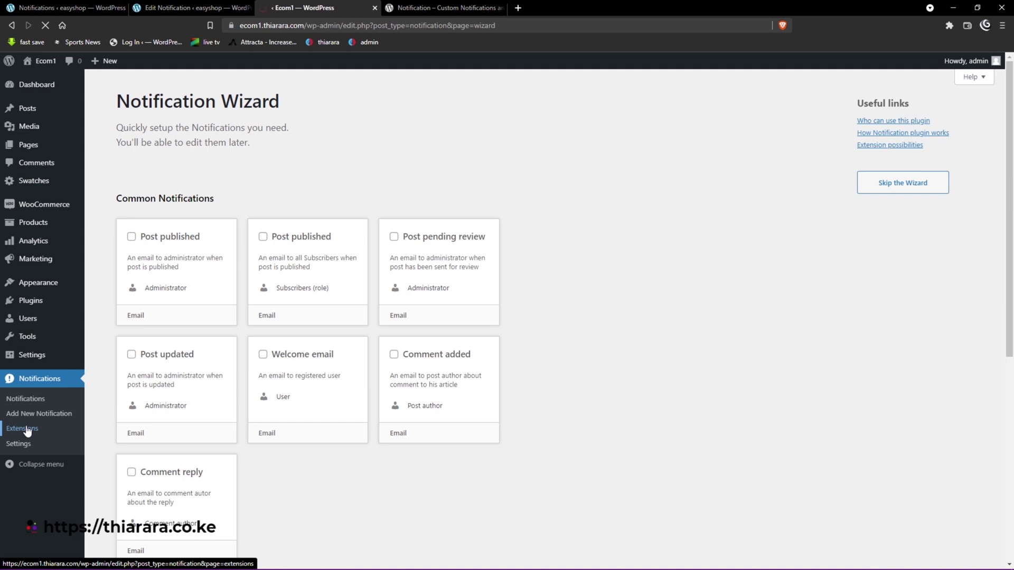
# - Skip the Notification Wizard without adding any preset notifications and open a blank new notification
pyautogui.scroll(-1, 21, 438)
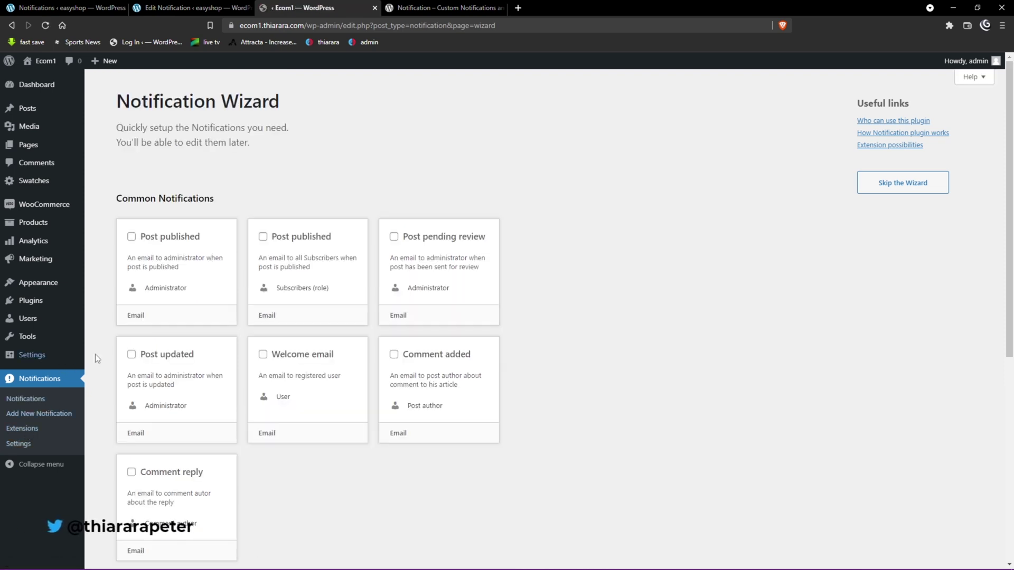
pyautogui.scroll(-6, 242, 364)
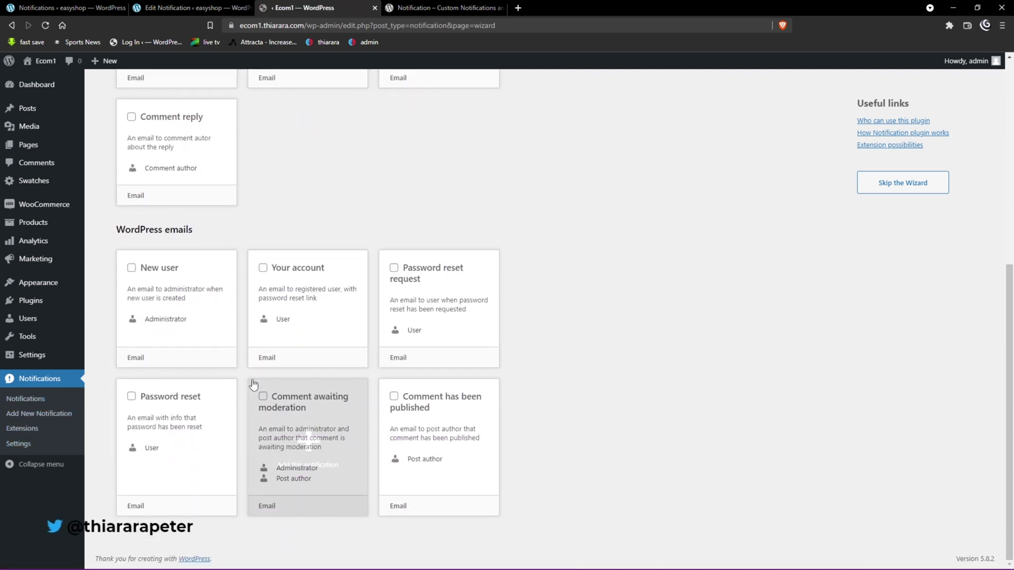
pyautogui.scroll(7, 803, 335)
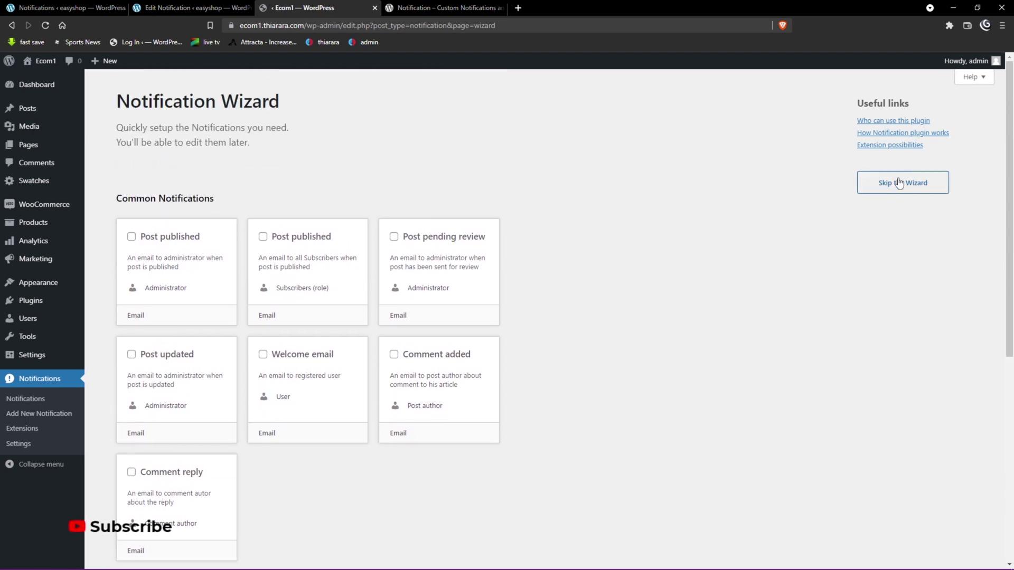
pyautogui.click(898, 183)
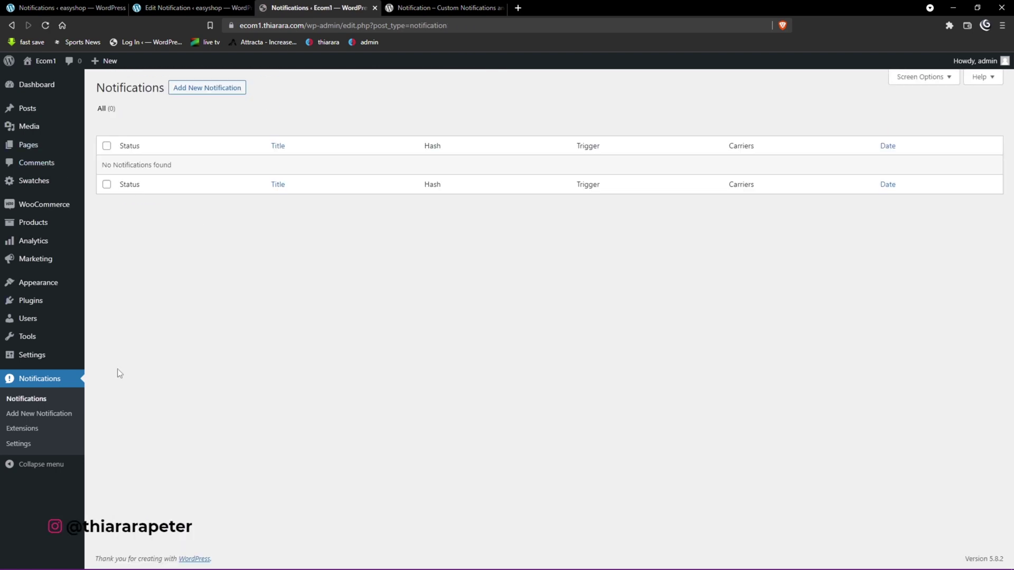
pyautogui.click(48, 425)
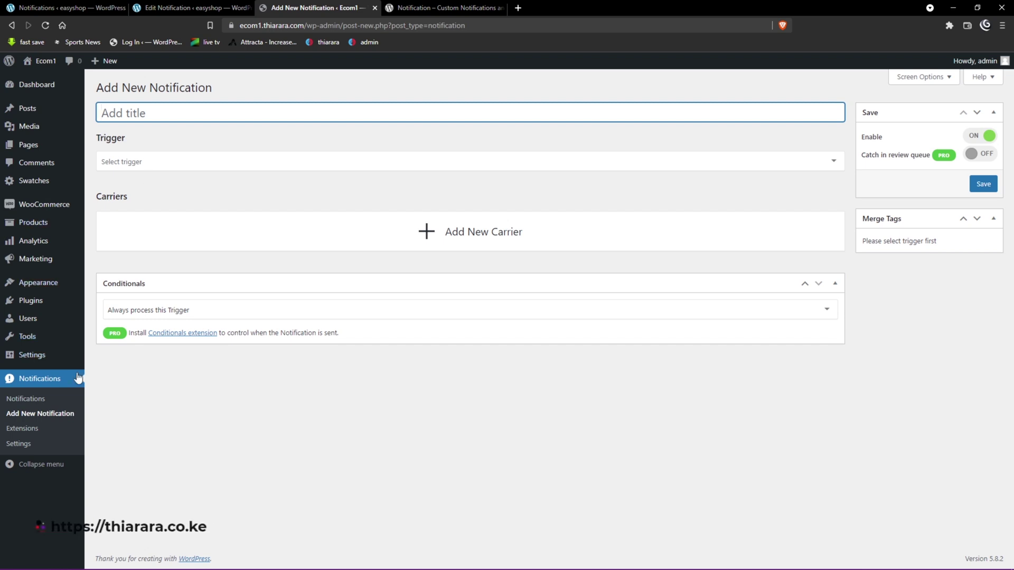
# - Open the Notification plugin's Extensions page and look through the available extensions
pyautogui.click(22, 430)
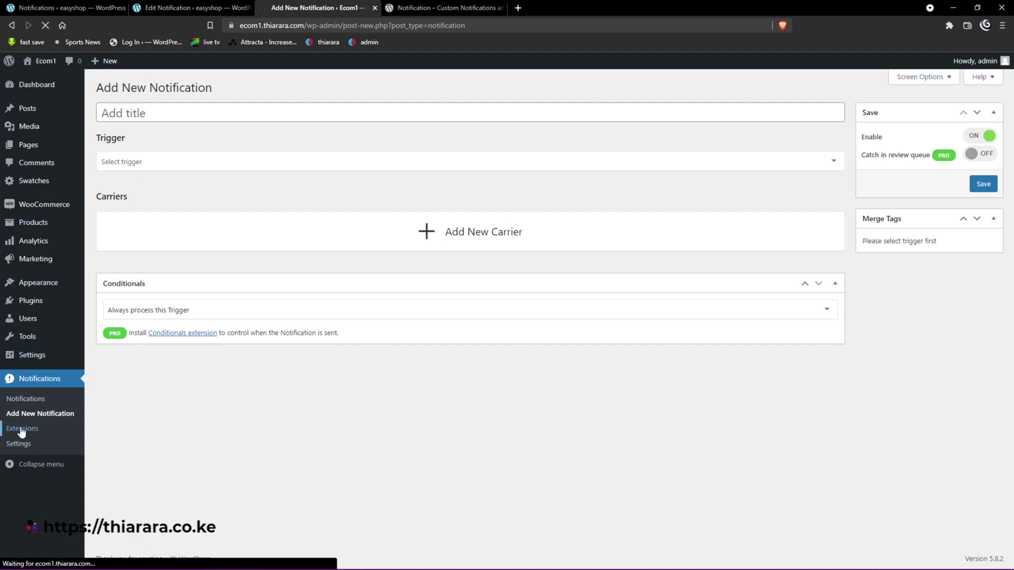
pyautogui.scroll(-3, 641, 355)
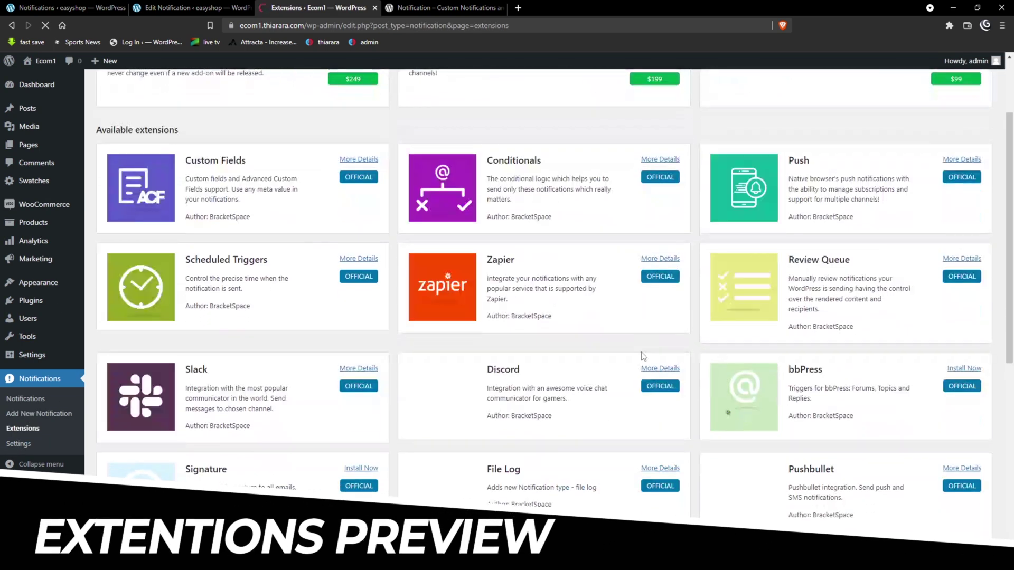
pyautogui.scroll(-4, 425, 327)
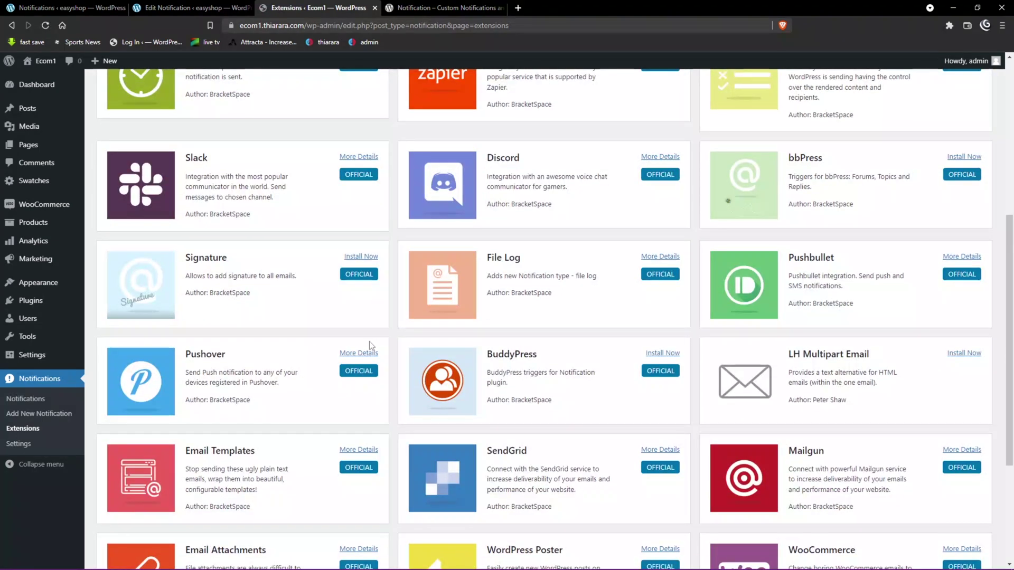
pyautogui.scroll(2, 369, 346)
pyautogui.scroll(5, 386, 368)
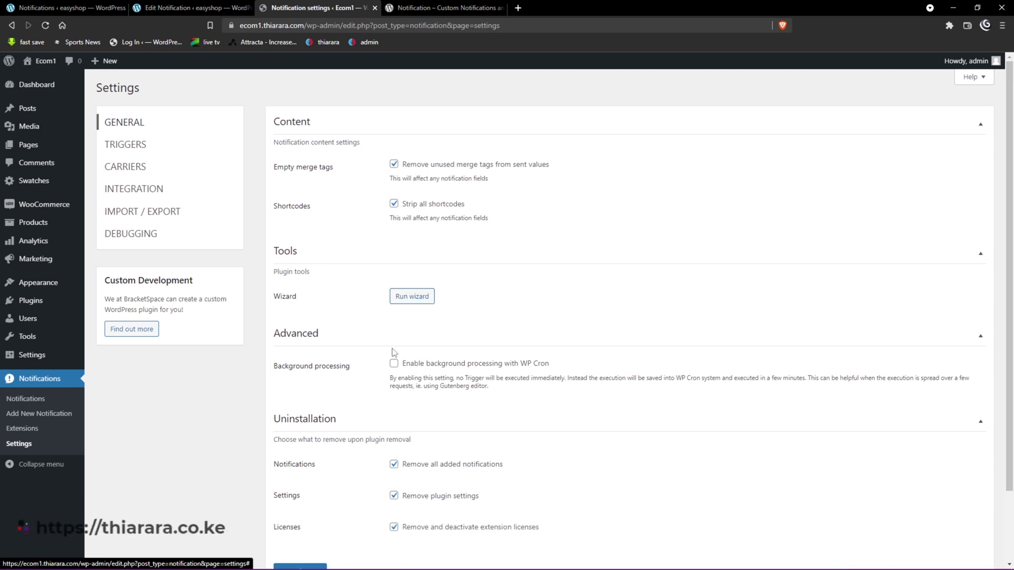
# - In the plugin's General settings, enable background processing with WP Cron and review the uninstallation options
pyautogui.scroll(-1, 328, 376)
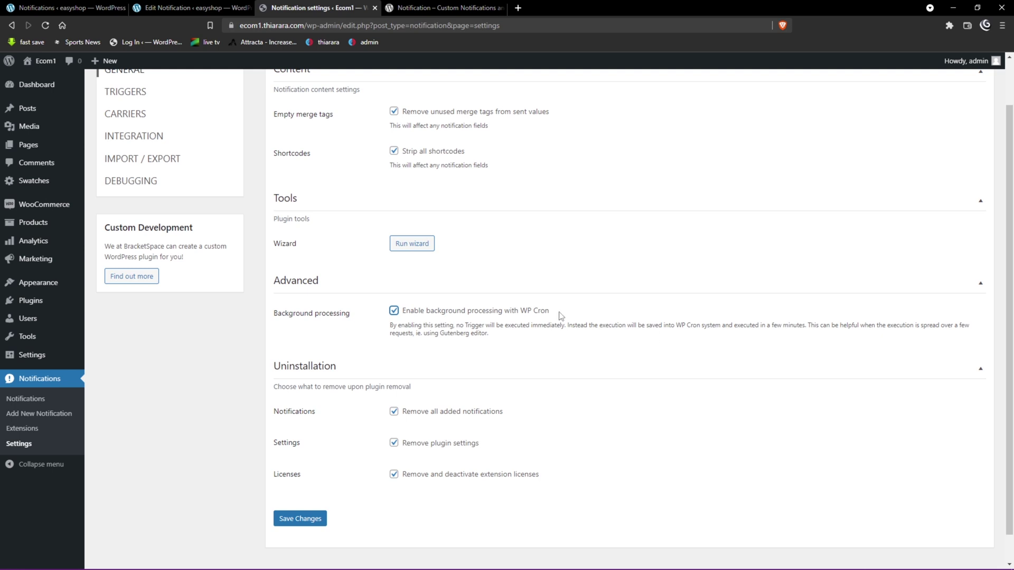
pyautogui.moveTo(560, 315); pyautogui.dragTo(514, 313)
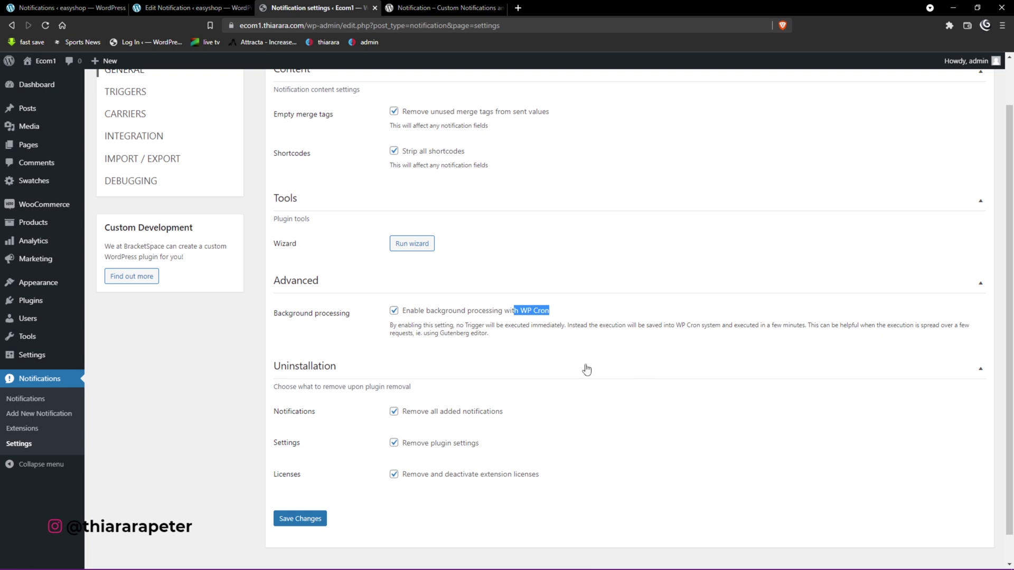
pyautogui.scroll(-1, 423, 369)
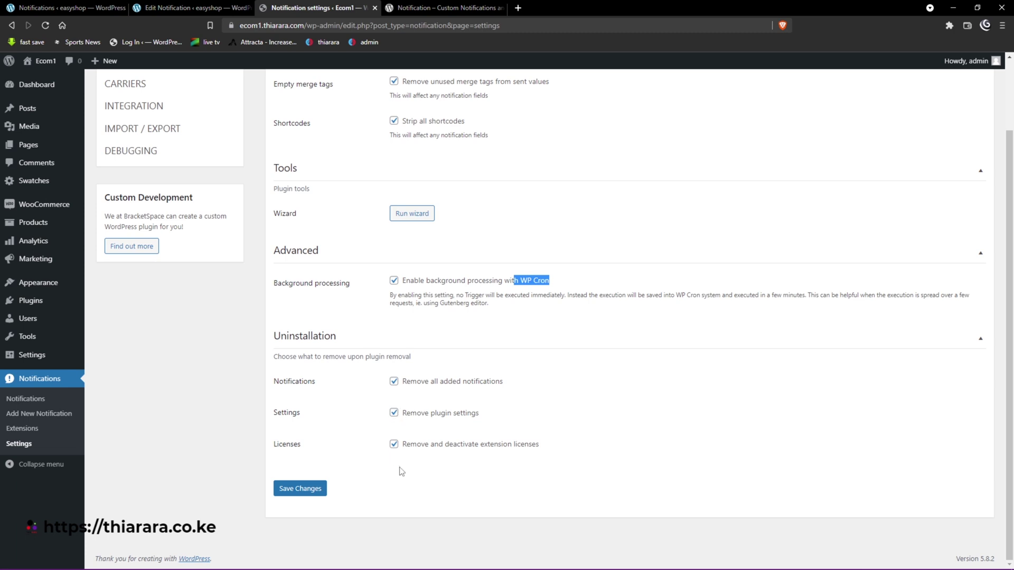
pyautogui.scroll(3, 294, 429)
# - Open the plugin's Triggers settings and look through the options there
pyautogui.click(131, 148)
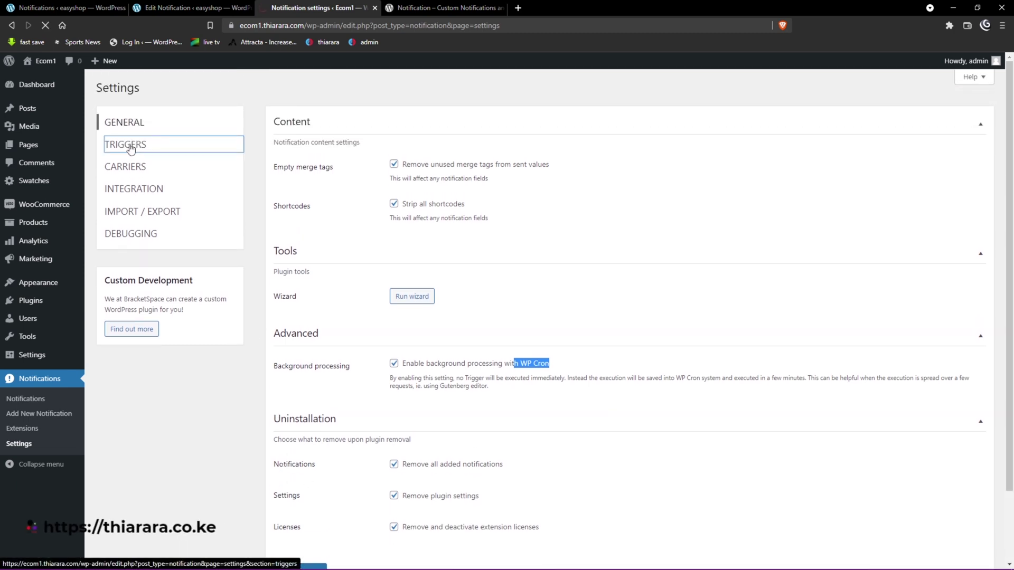
pyautogui.scroll(-8, 296, 262)
pyautogui.scroll(4, 296, 262)
pyautogui.scroll(2, 295, 263)
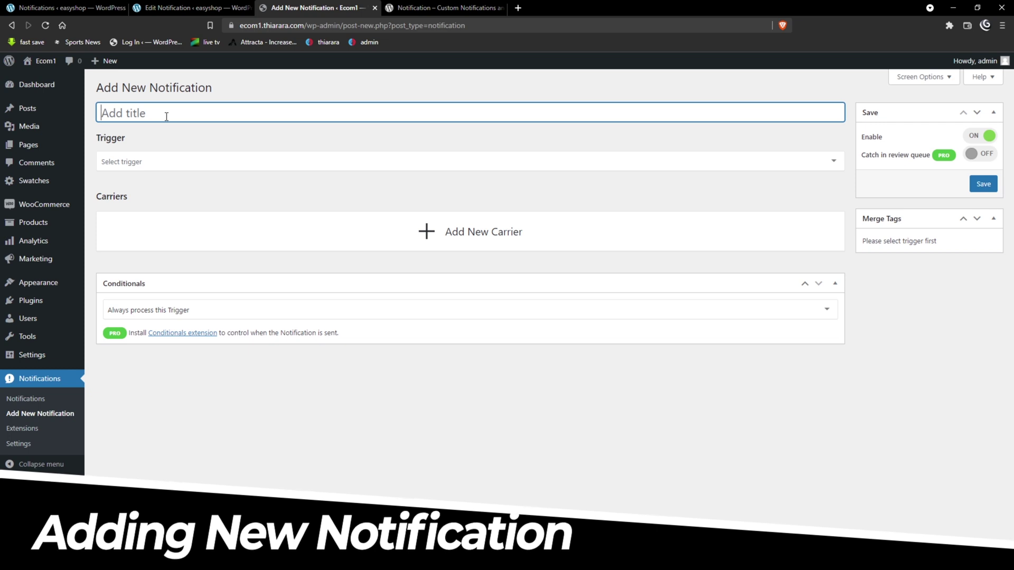
# - Start a new notification and title it "welcome email"
pyautogui.write('welcome em')
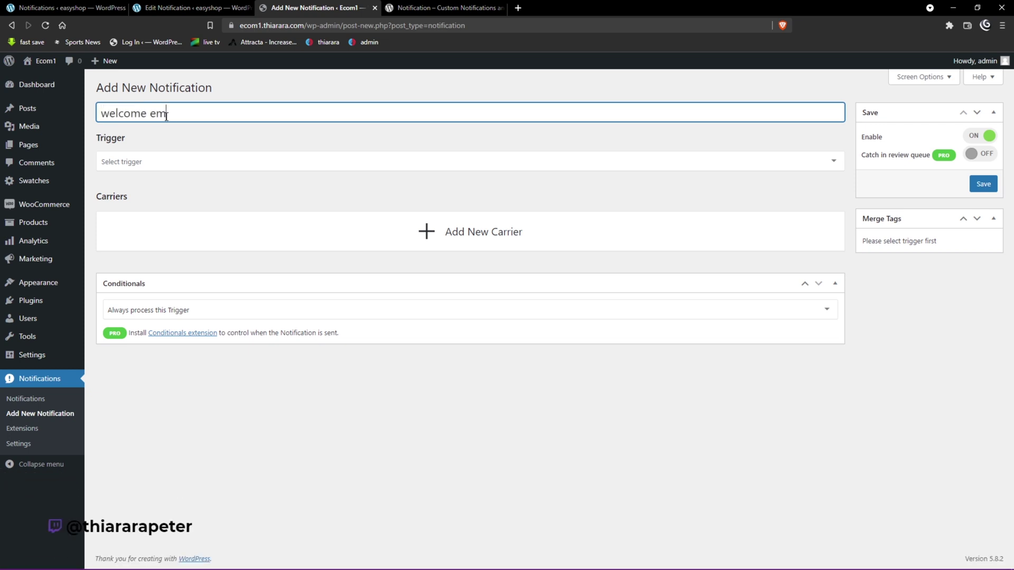
pyautogui.write('ail')
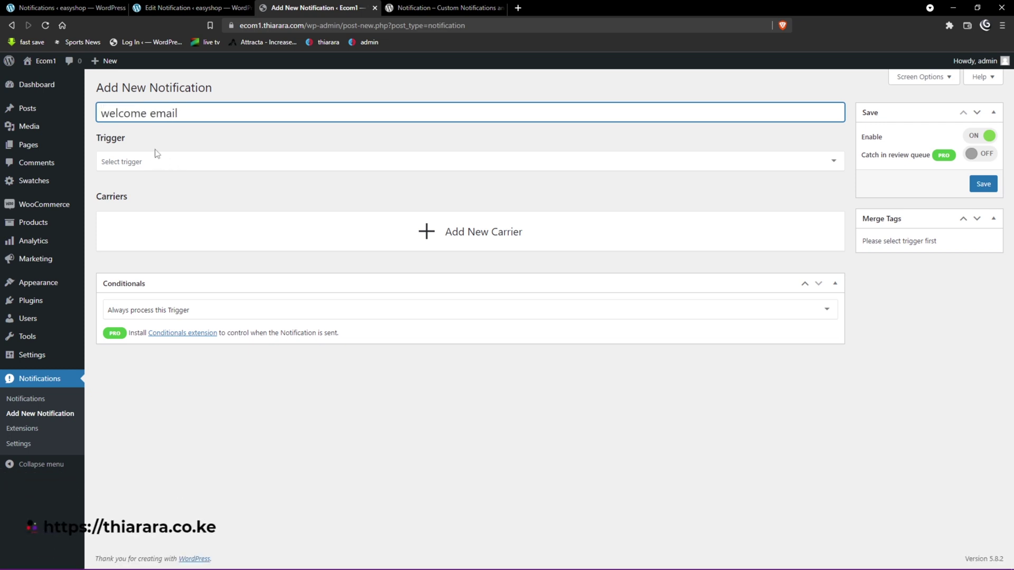
pyautogui.moveTo(147, 142); pyautogui.dragTo(184, 130)
pyautogui.click(123, 144)
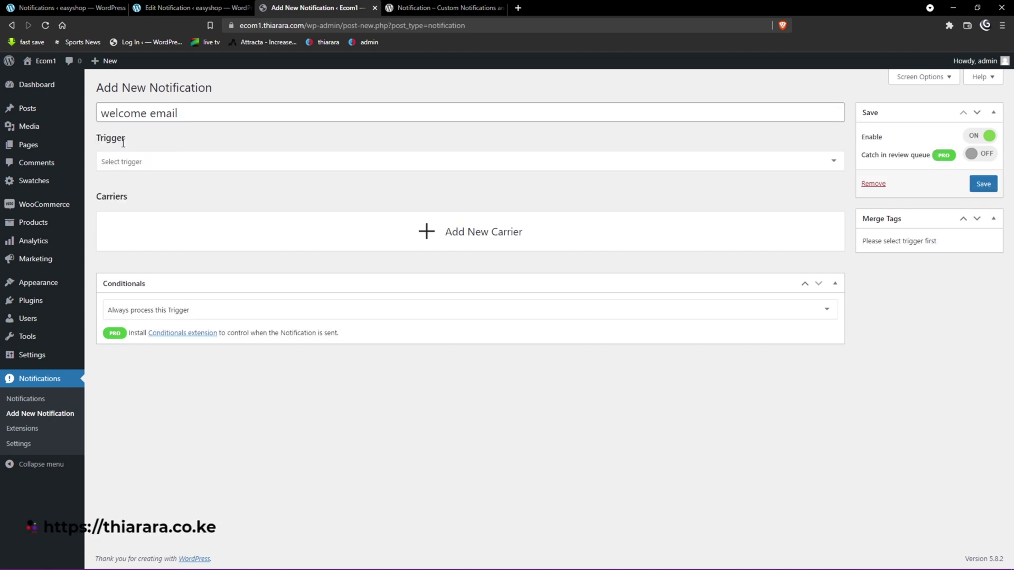
pyautogui.moveTo(108, 137); pyautogui.dragTo(97, 139)
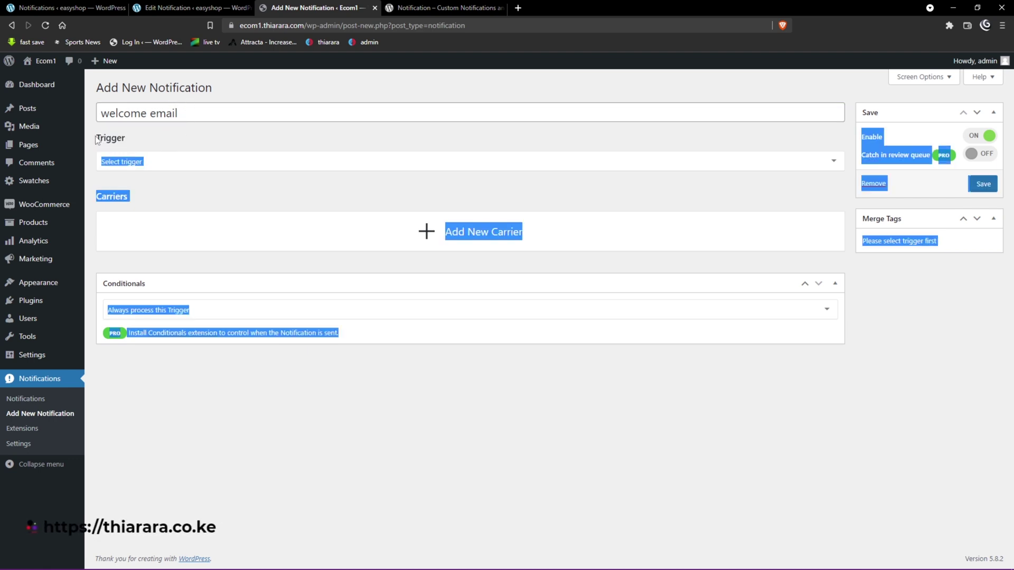
pyautogui.click(151, 134)
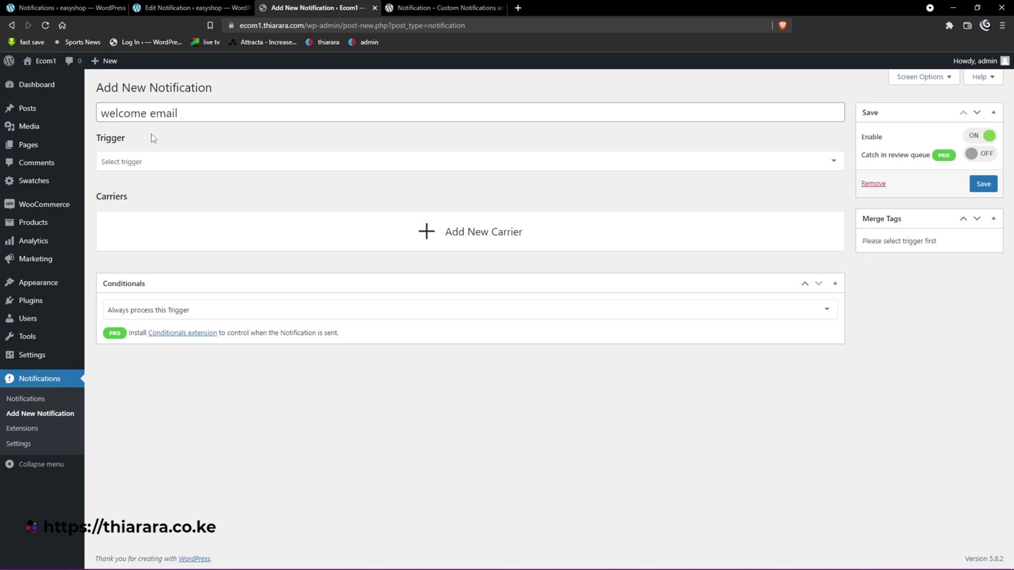
# - Set the notification's trigger to User registration
pyautogui.click(179, 160)
pyautogui.scroll(-1, 174, 213)
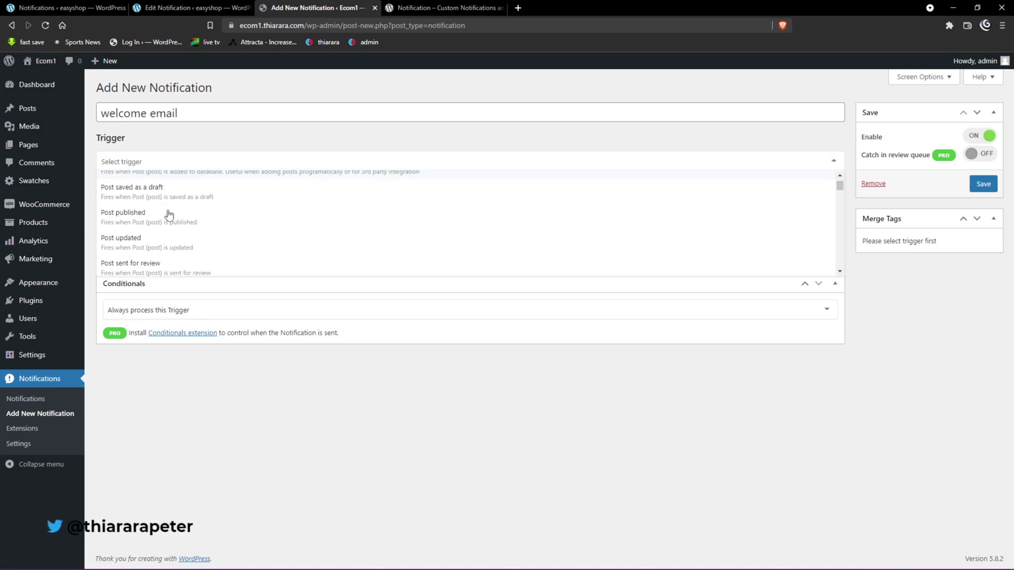
pyautogui.scroll(-2, 169, 214)
pyautogui.scroll(3, 168, 226)
pyautogui.scroll(-3, 181, 206)
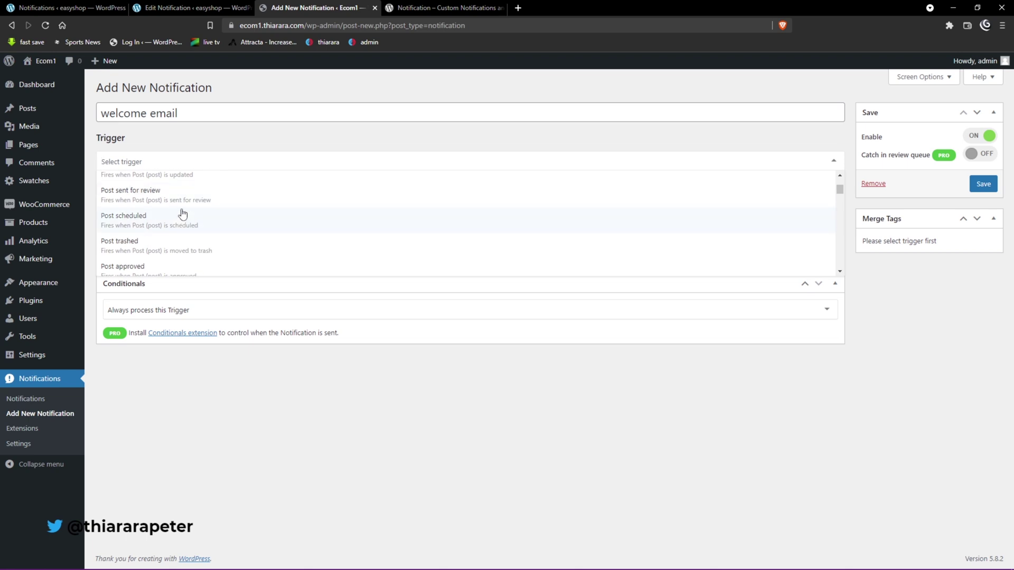
pyautogui.scroll(-5, 182, 213)
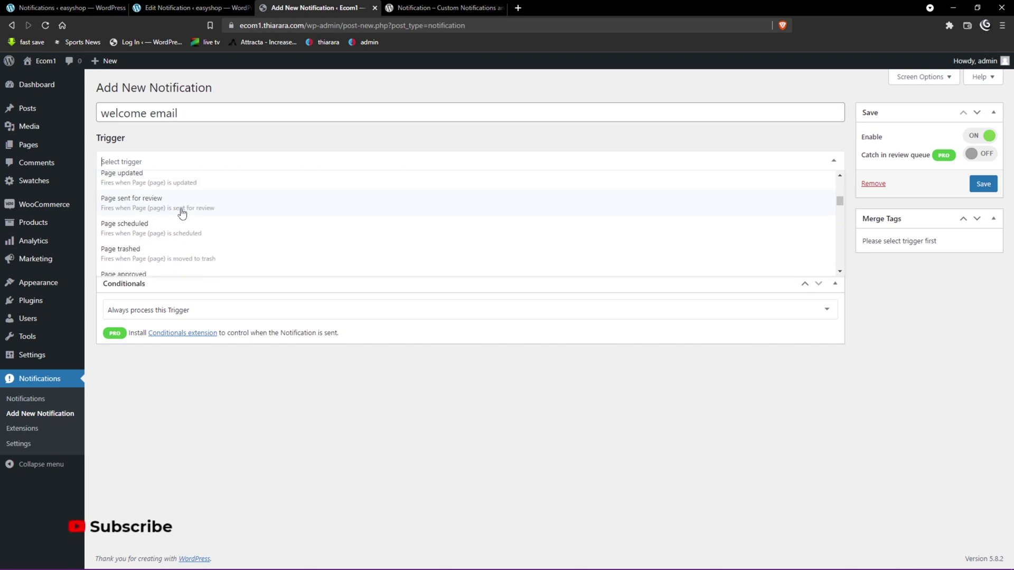
pyautogui.scroll(-10, 179, 213)
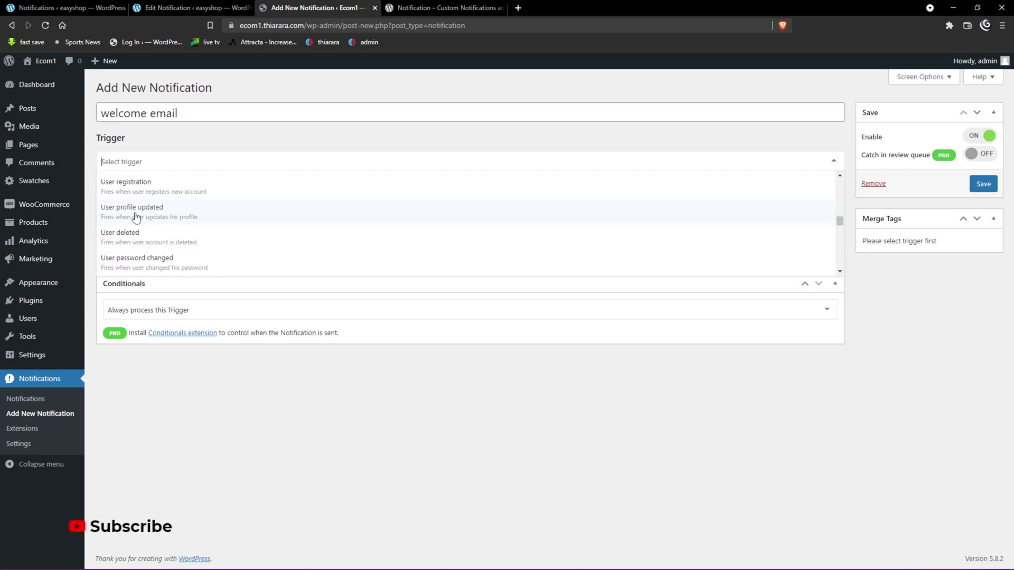
pyautogui.scroll(2, 150, 237)
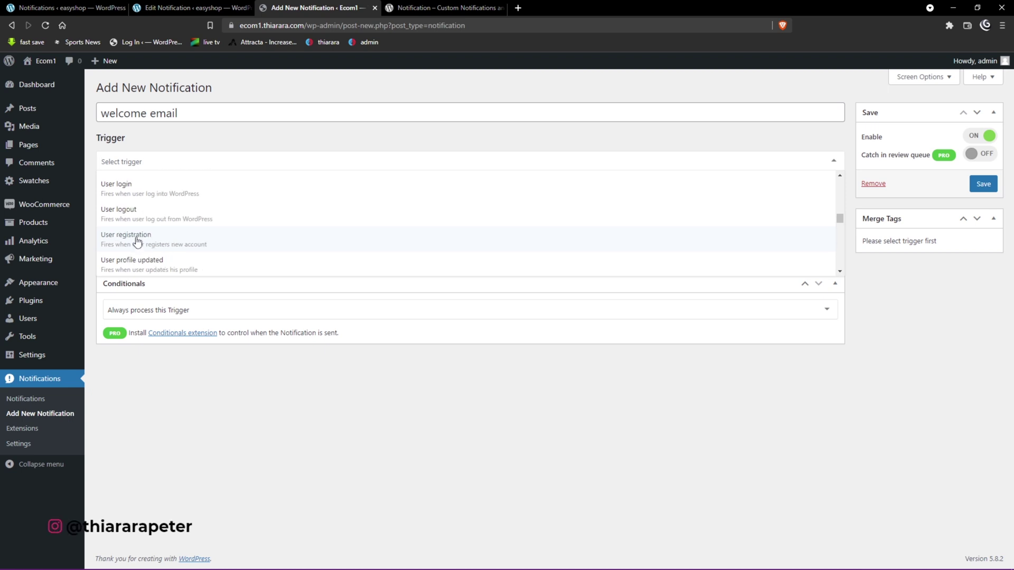
pyautogui.click(139, 240)
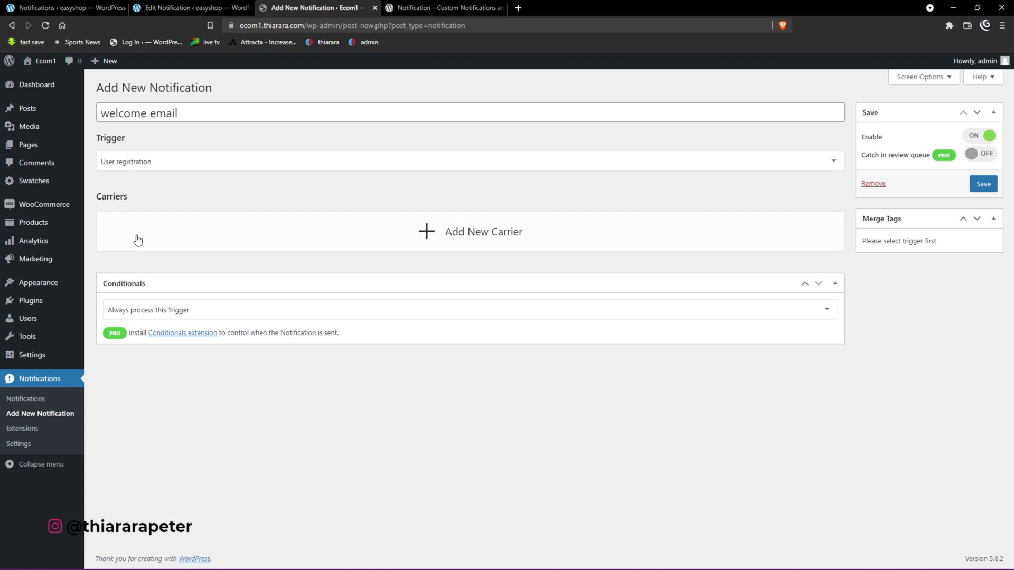
# - Add an Email carrier to the welcome email notification
pyautogui.click(466, 234)
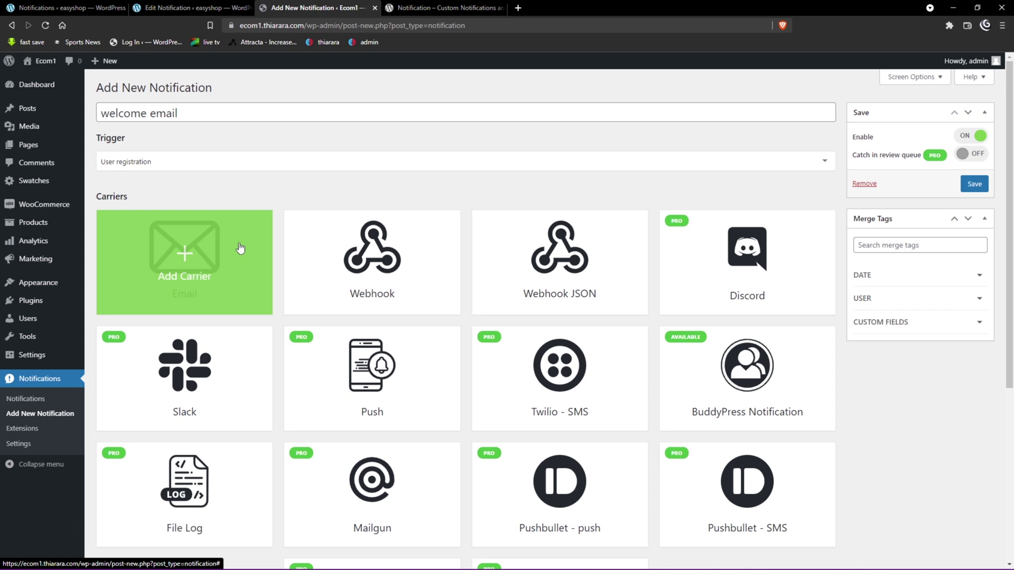
pyautogui.click(204, 255)
pyautogui.scroll(-2, 304, 242)
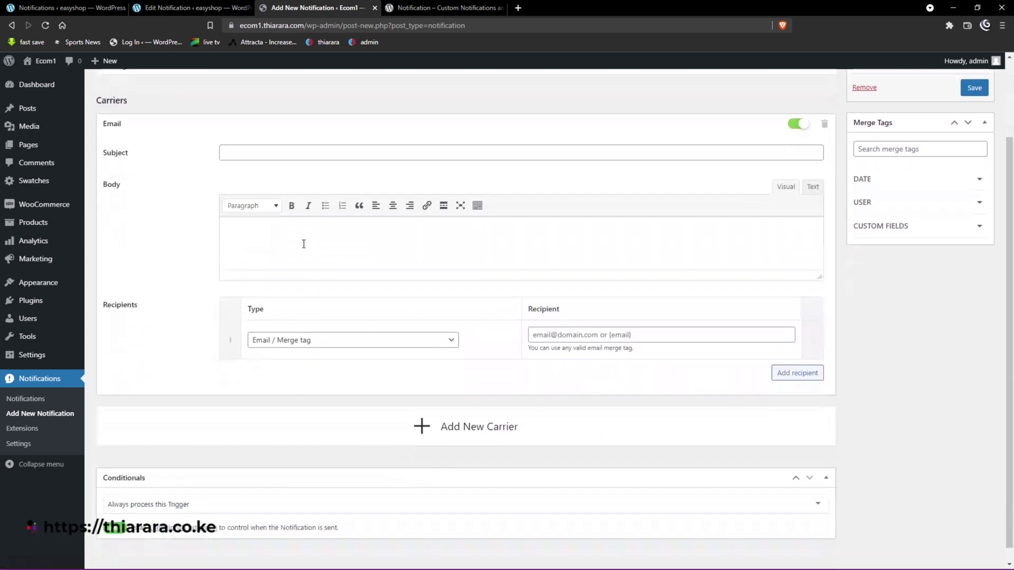
pyautogui.scroll(1, 163, 218)
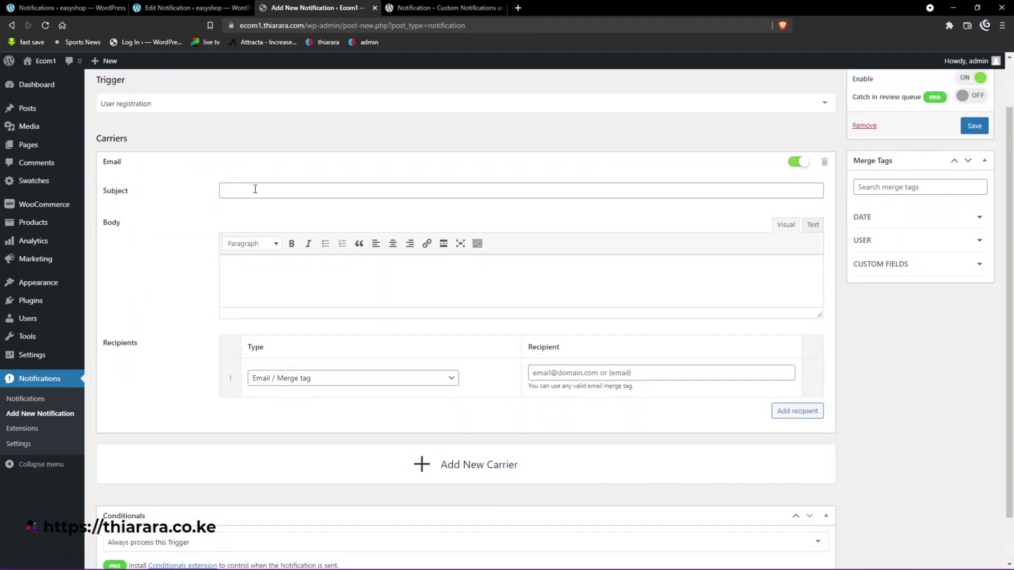
# - Enter "Welcome to thiarara.co.ke" as the subject of the Email carrier
pyautogui.click(255, 189)
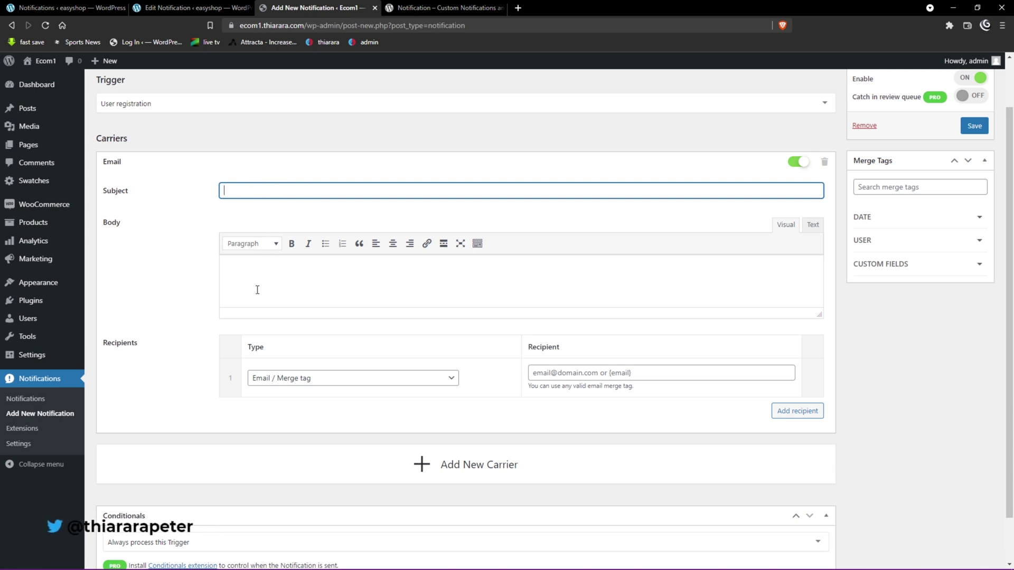
pyautogui.click(320, 380)
pyautogui.click(320, 380)
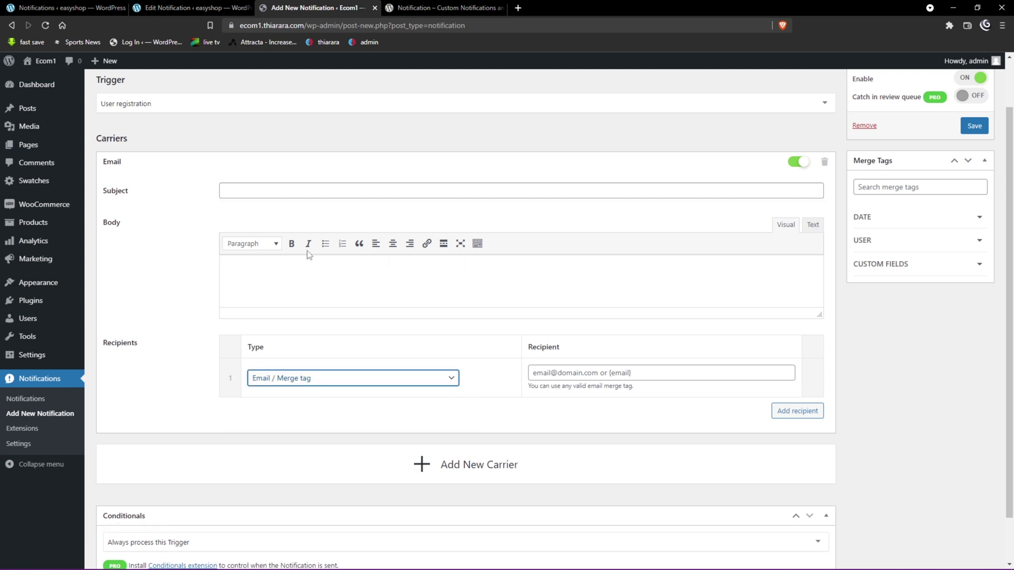
pyautogui.click(254, 190)
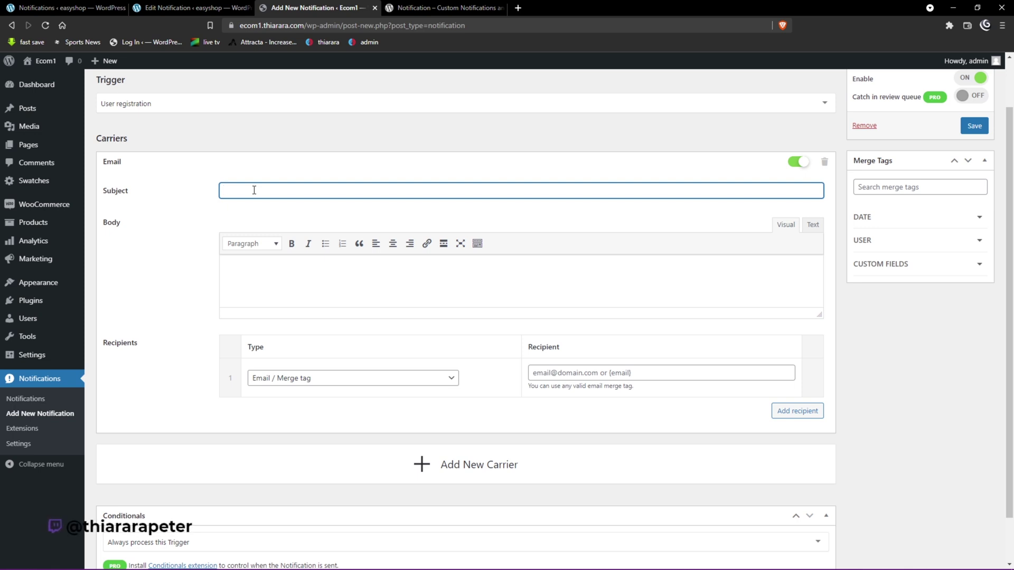
pyautogui.write('Welcome to ')
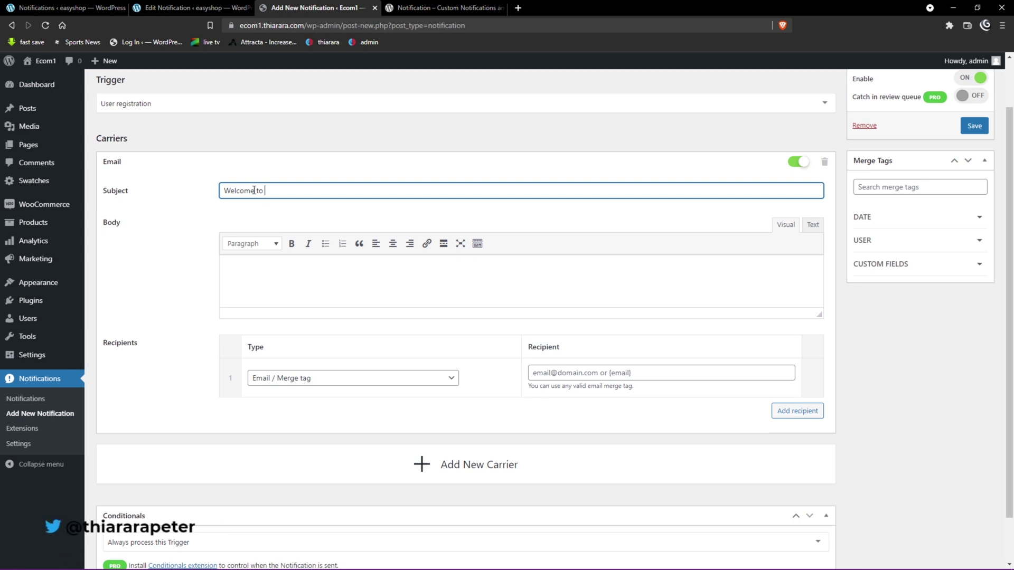
pyautogui.write('th')
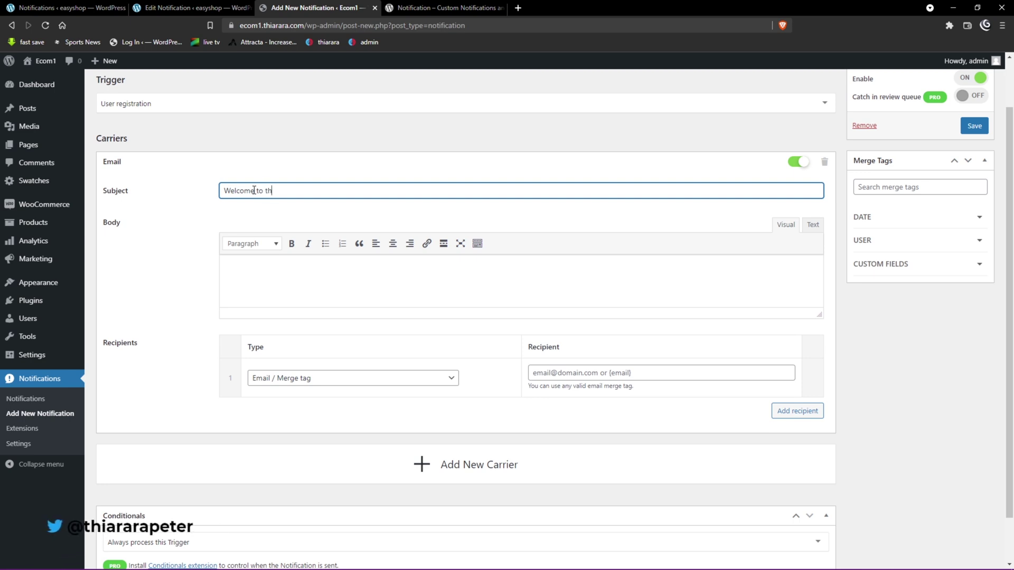
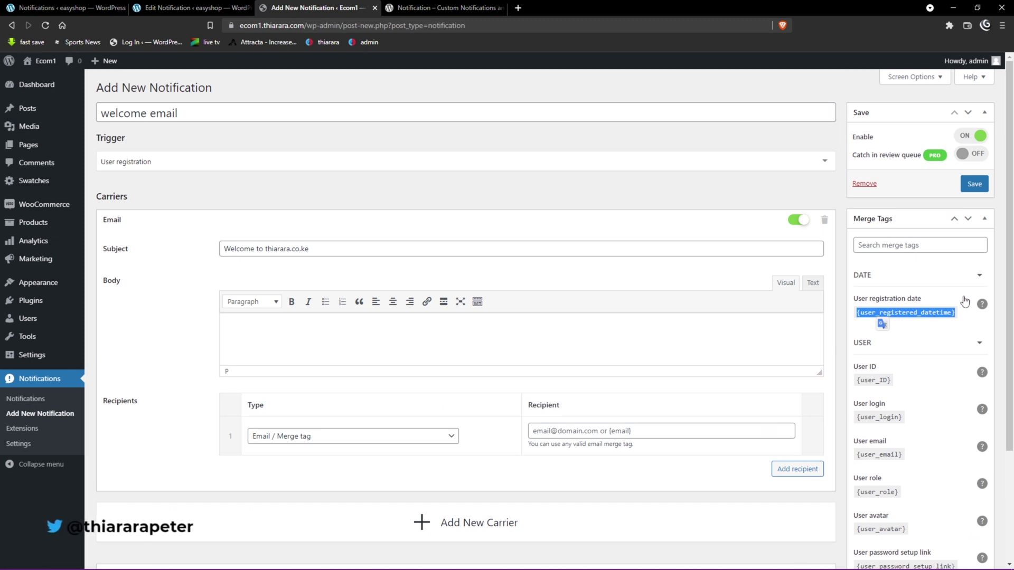
# - Change the notification's trigger to Page sent for review
pyautogui.click(959, 296)
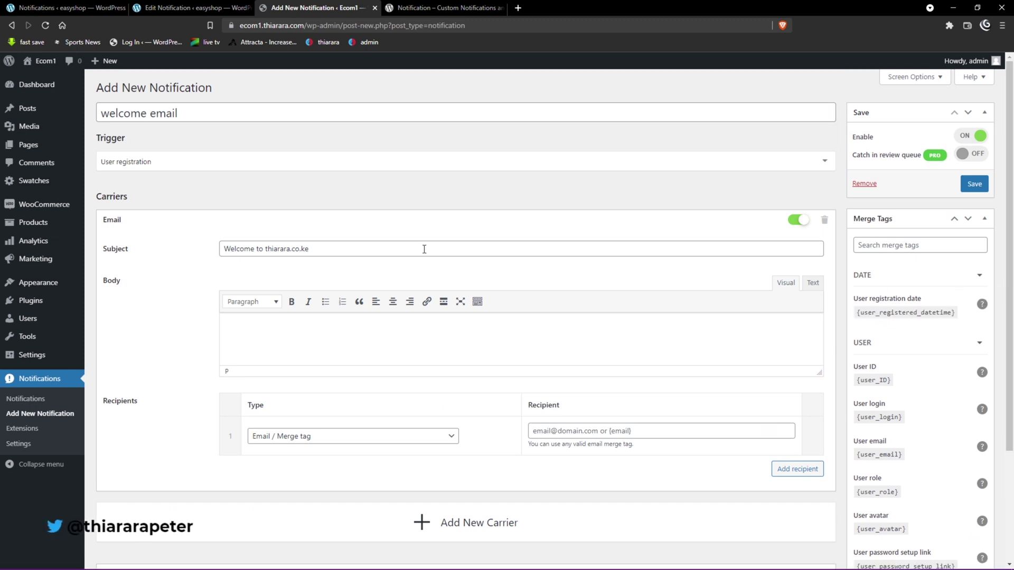
pyautogui.click(204, 161)
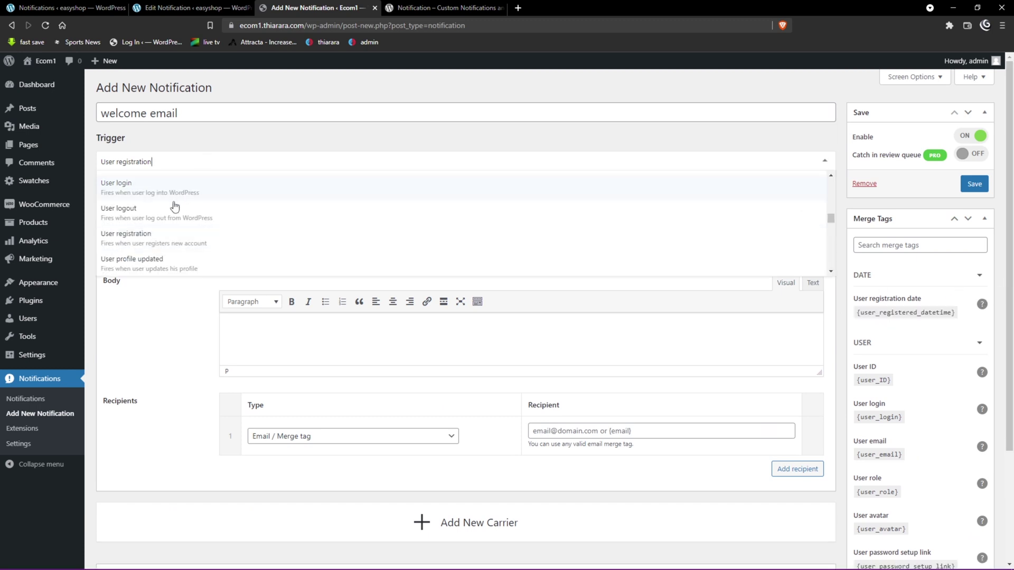
pyautogui.scroll(5, 172, 238)
pyautogui.scroll(3, 174, 238)
pyautogui.click(170, 197)
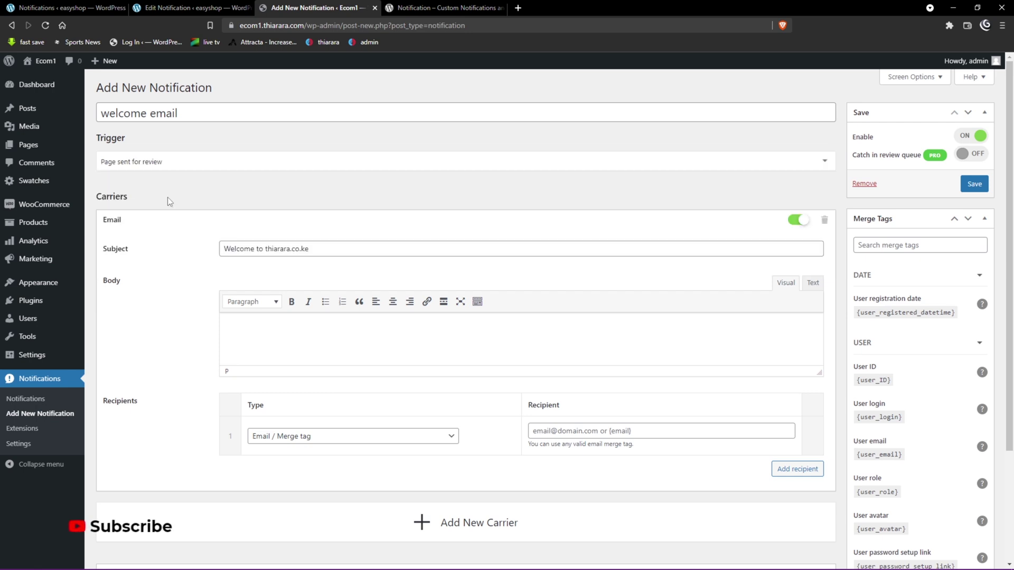
# - Examine the Author merge tags offered for the page review trigger and collapse the group again
pyautogui.click(965, 344)
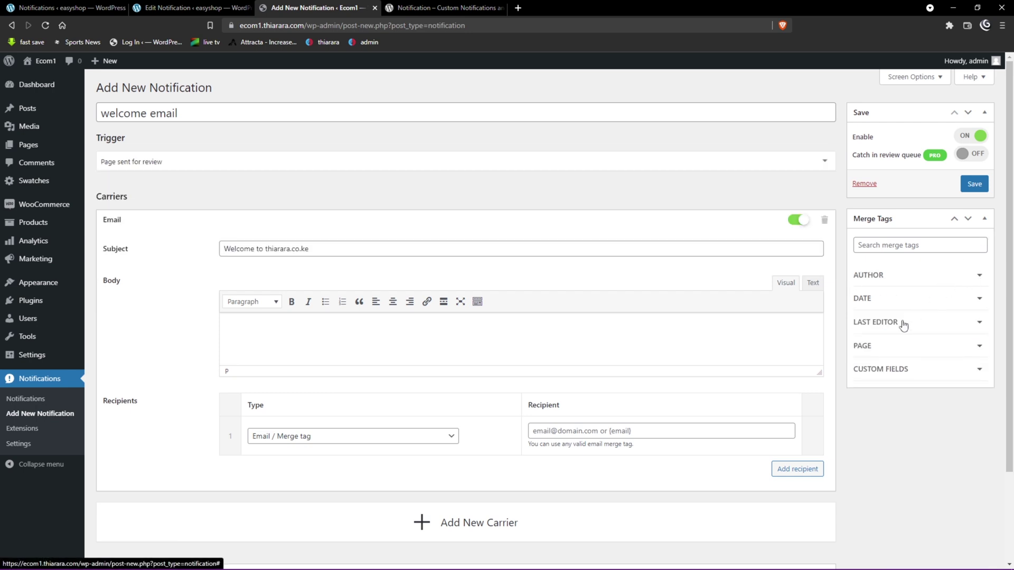
pyautogui.click(892, 279)
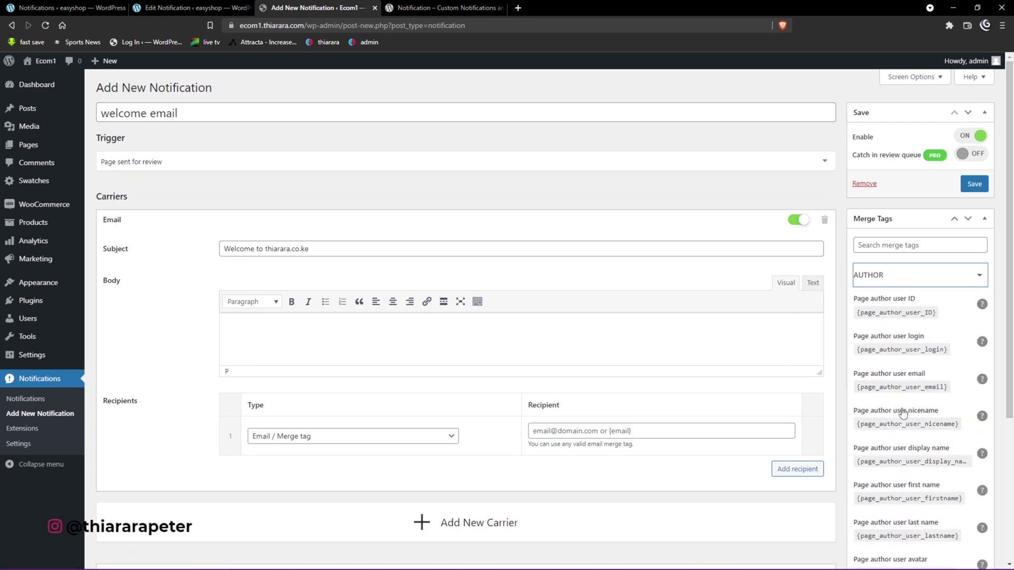
pyautogui.scroll(-1, 897, 338)
pyautogui.click(877, 223)
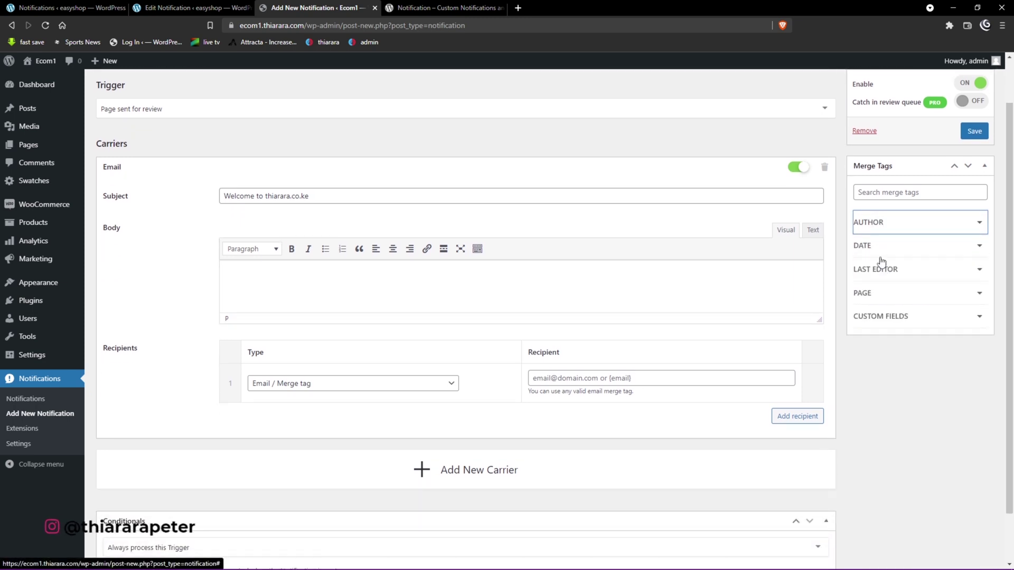
# - Examine the Date and Last Editor merge tags offered for the page review trigger
pyautogui.click(879, 247)
pyautogui.click(879, 247)
pyautogui.click(880, 248)
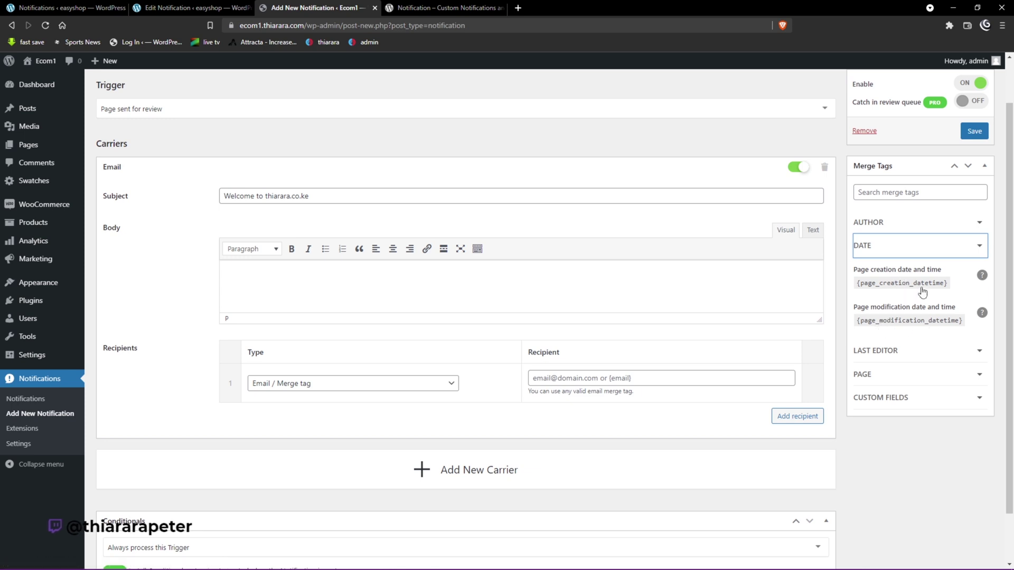
pyautogui.click(876, 351)
pyautogui.scroll(-2, 893, 351)
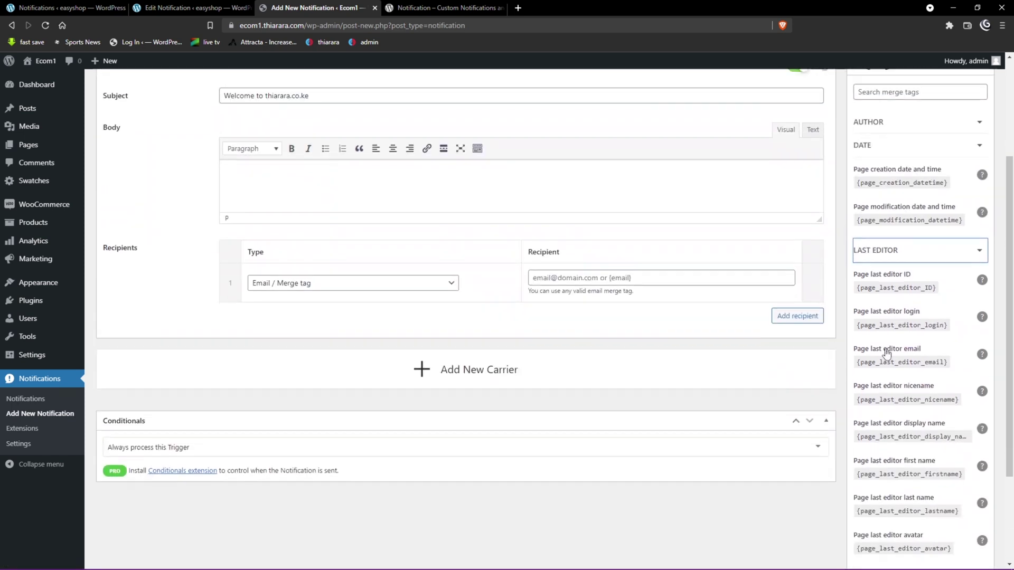
pyautogui.scroll(1, 887, 354)
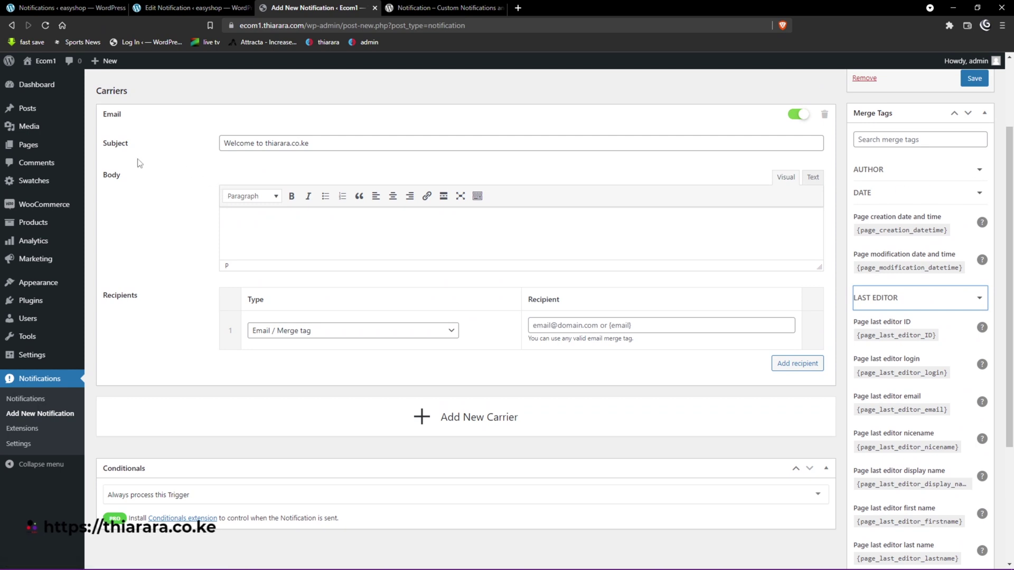
pyautogui.scroll(2, 193, 220)
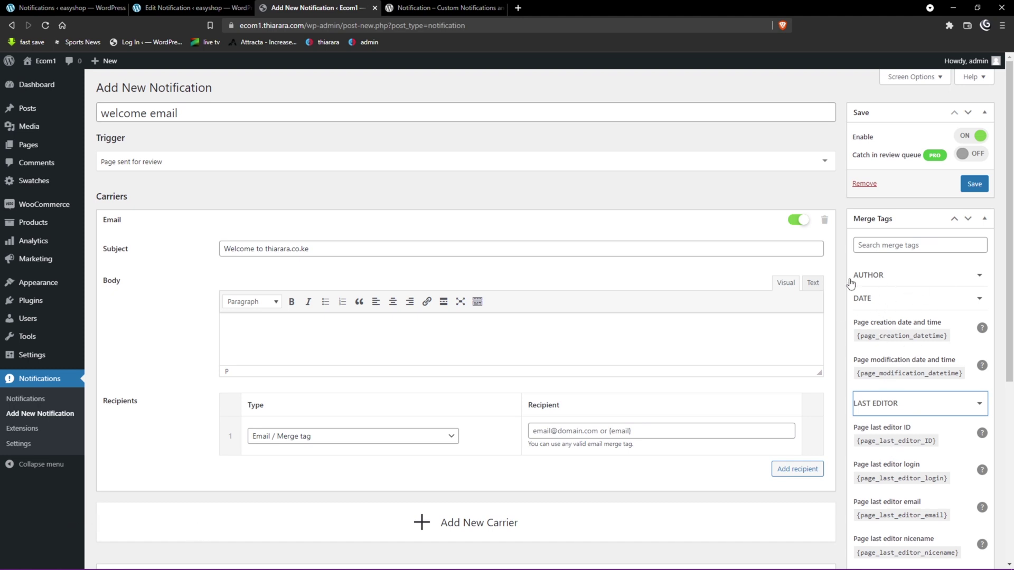
# - Change the notification's trigger to User registration
pyautogui.click(154, 161)
pyautogui.scroll(-5, 179, 232)
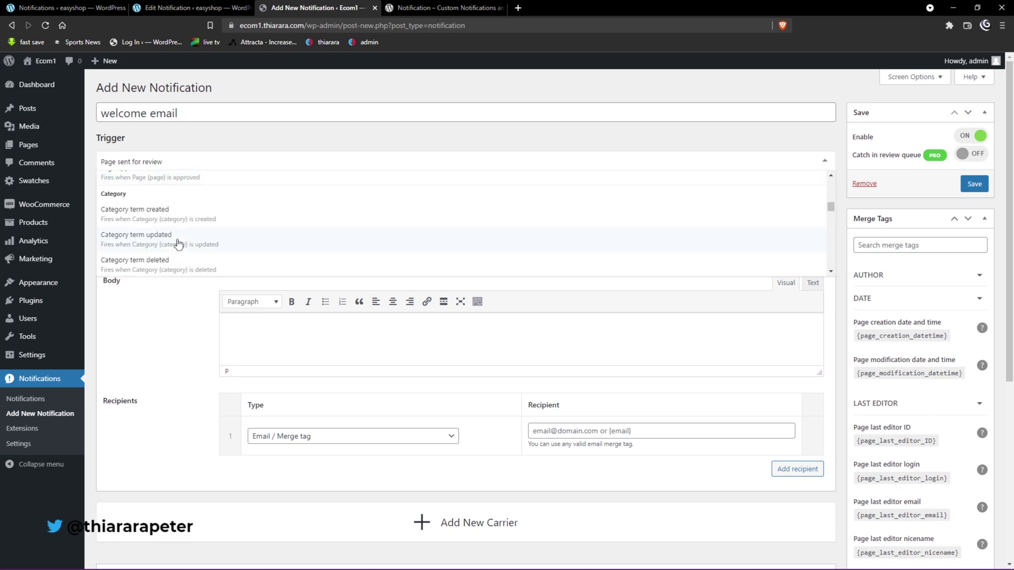
pyautogui.scroll(-4, 174, 243)
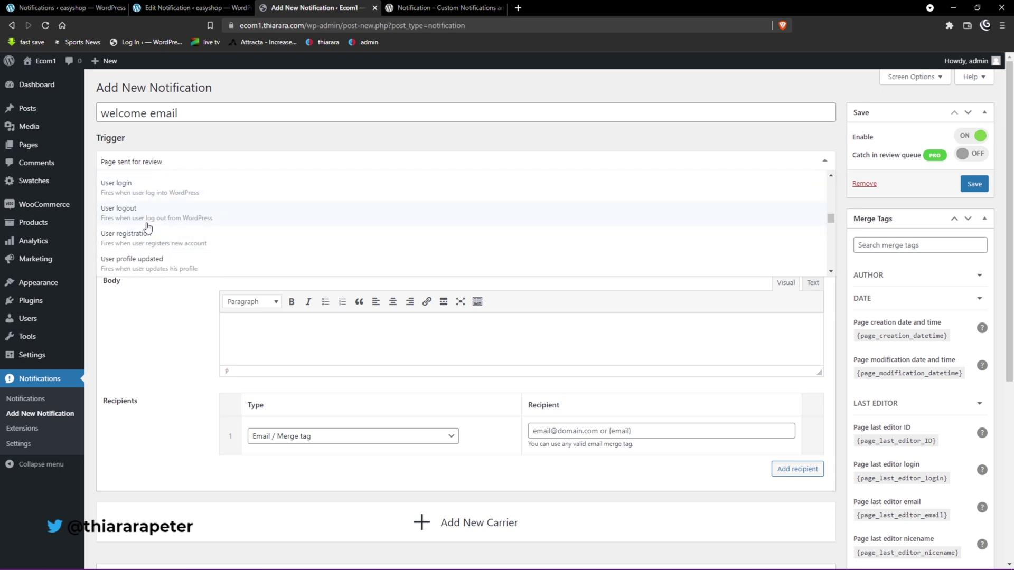
pyautogui.click(150, 238)
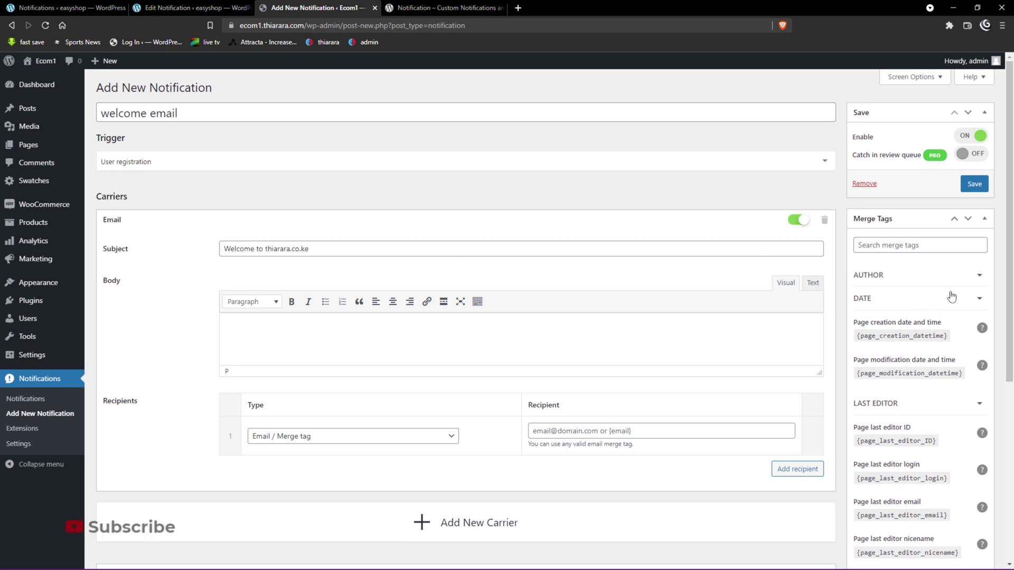
# - Start the email body with the greeting "Howdy {user_ID}," using the User ID merge tag, followed by a new paragraph
pyautogui.click(897, 298)
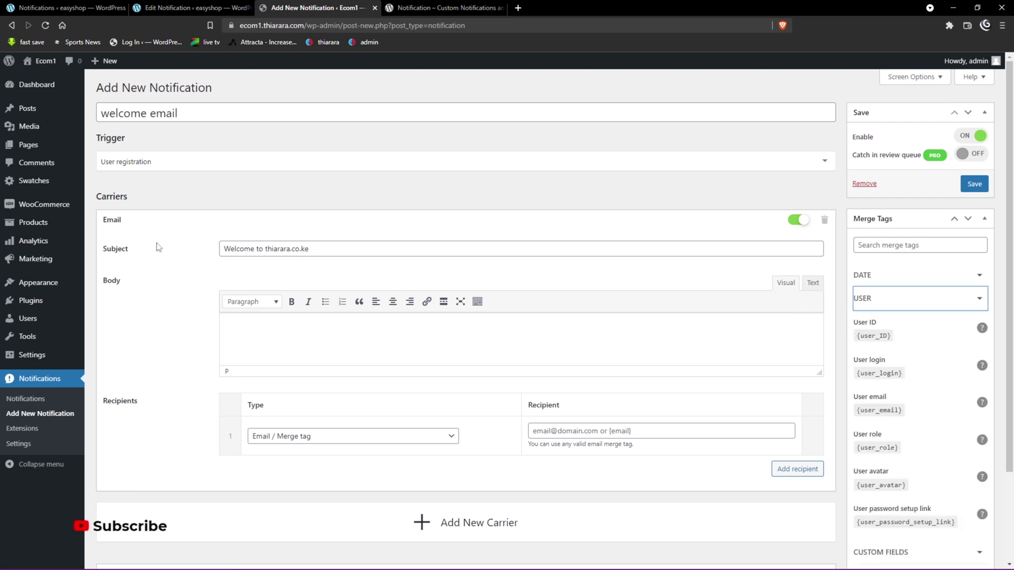
pyautogui.click(235, 314)
pyautogui.write('Howdy')
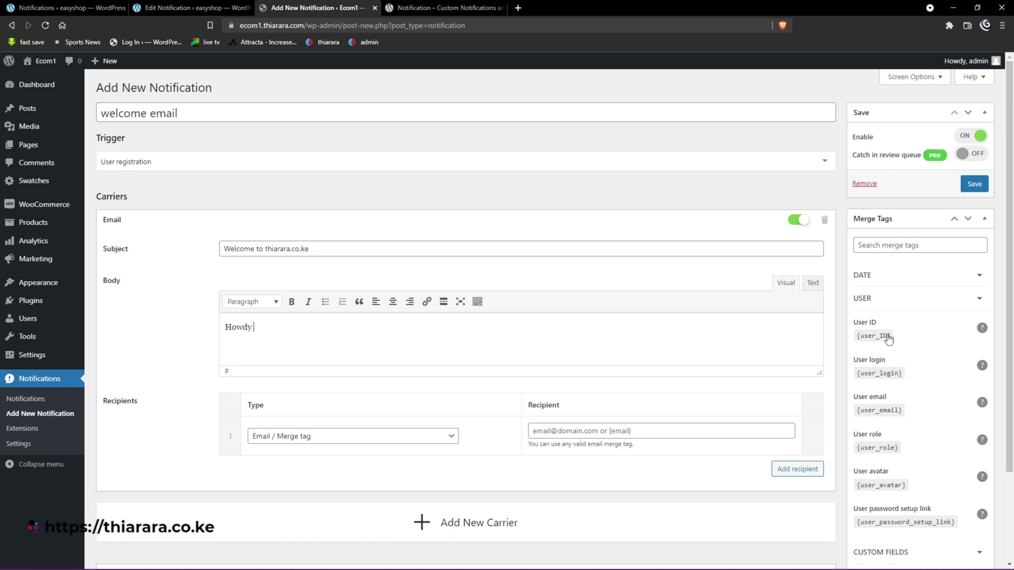
pyautogui.moveTo(902, 341); pyautogui.dragTo(863, 341)
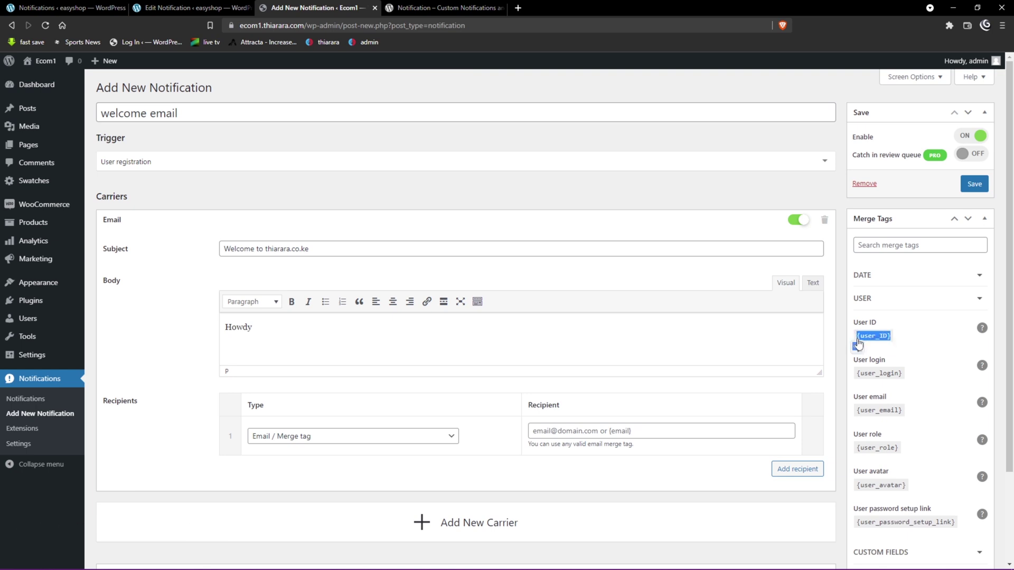
pyautogui.moveTo(859, 344); pyautogui.dragTo(284, 349)
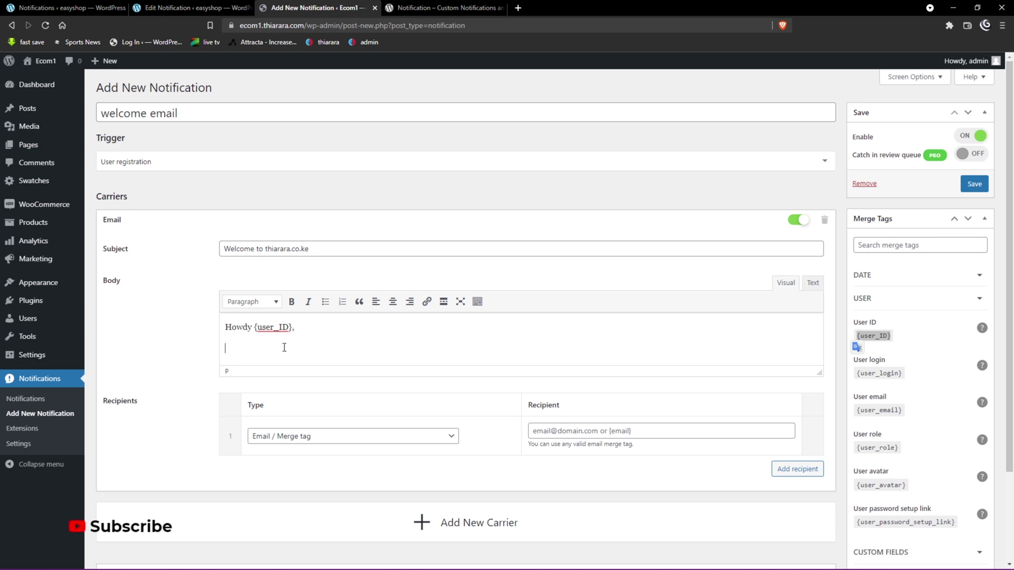
pyautogui.press('Return')
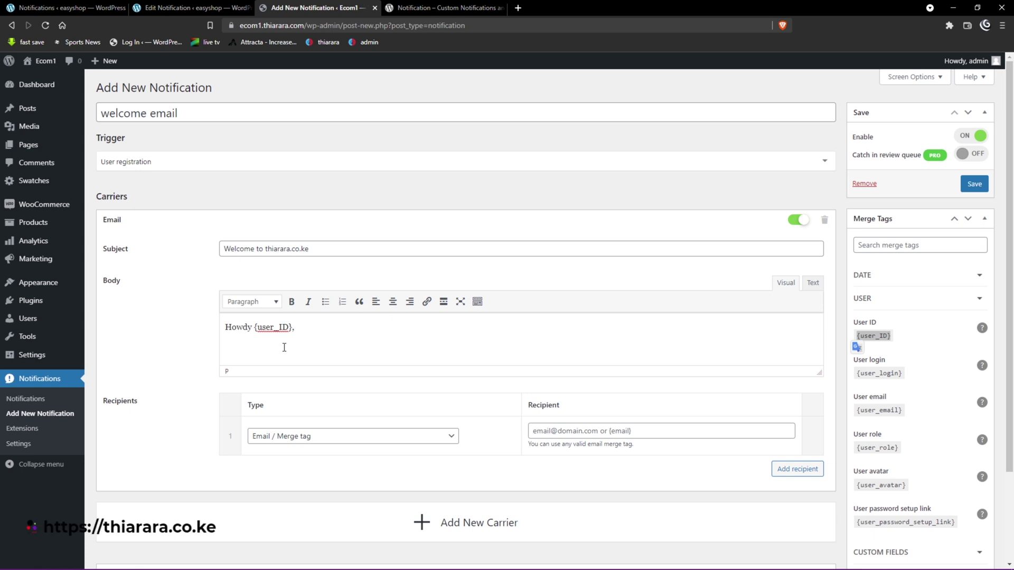
# - Continue the body with "welcome to thiarara.co.ke, To reset your passowrd, use {user_password_setup_link}. Login to your dashboard {user_login}." and a "Regards;" sign-off
pyautogui.write('welcome to')
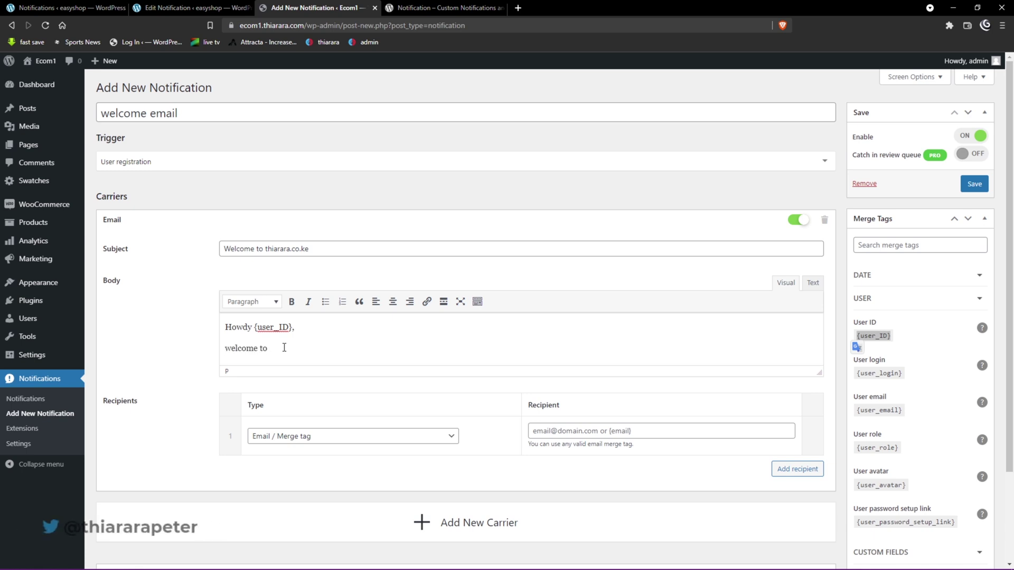
pyautogui.write(' Tha')
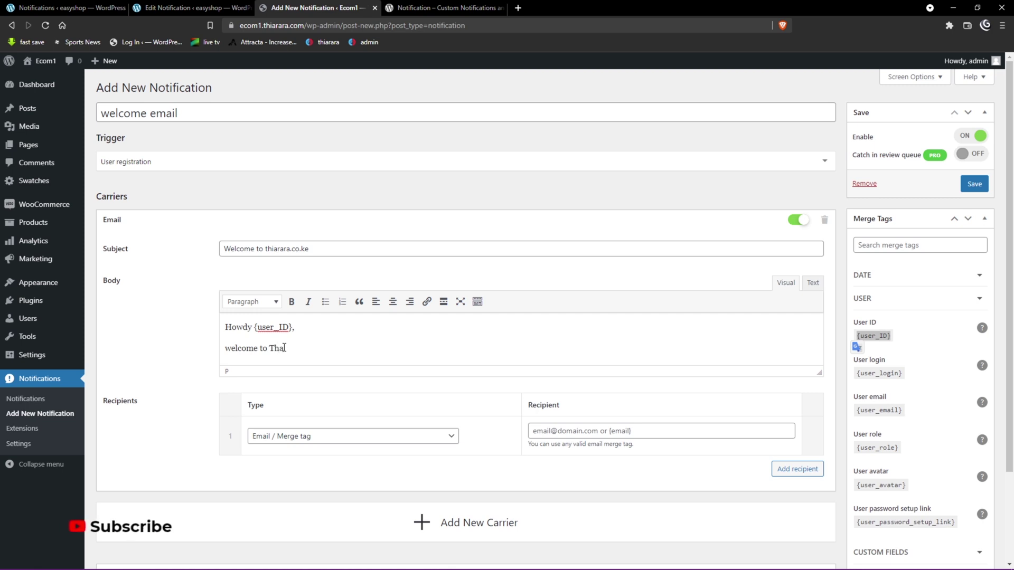
pyautogui.press('BackSpace')
pyautogui.press('BackSpace')
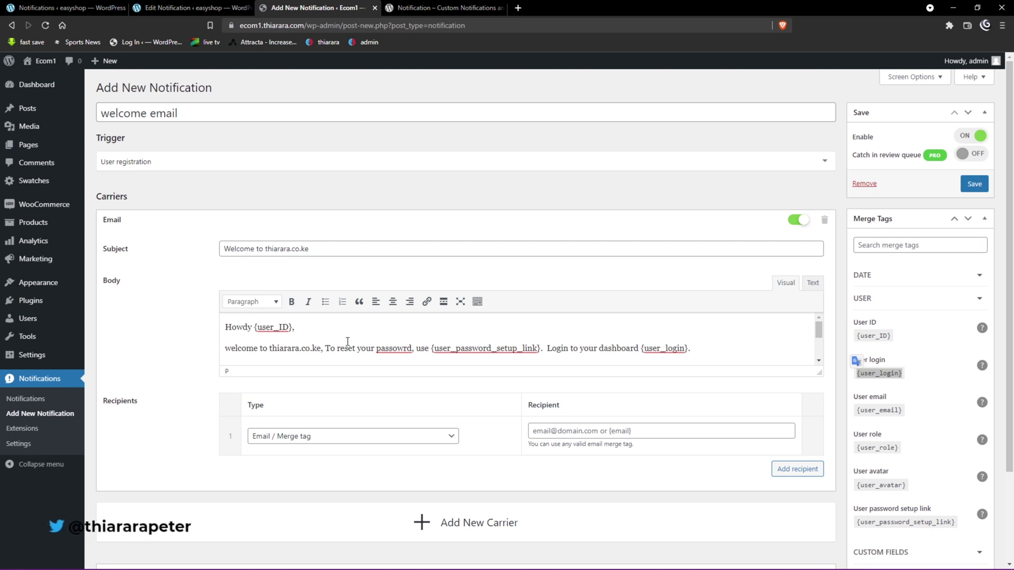
pyautogui.moveTo(308, 327); pyautogui.dragTo(226, 328)
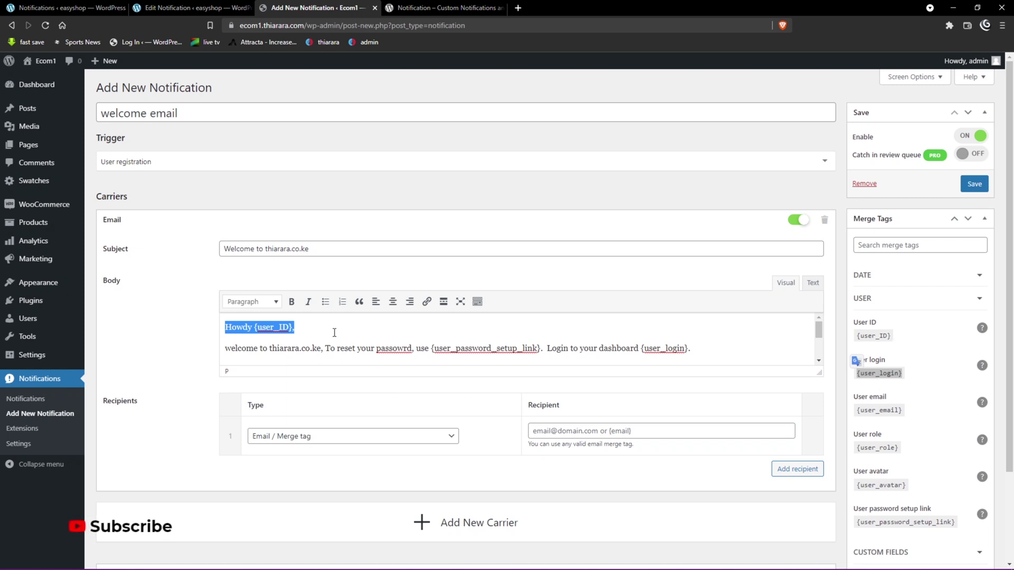
pyautogui.click(304, 329)
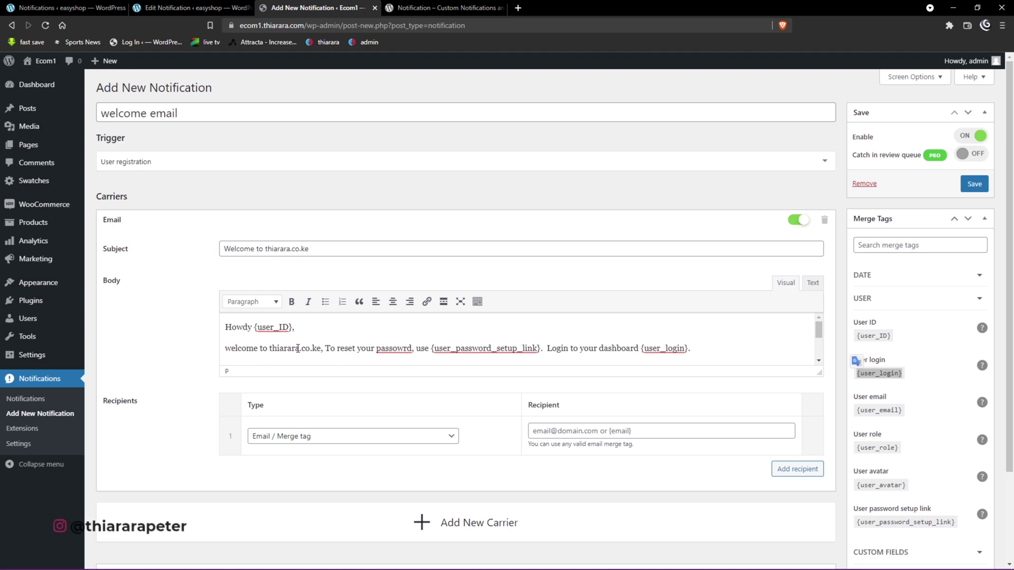
pyautogui.moveTo(320, 348); pyautogui.dragTo(278, 349)
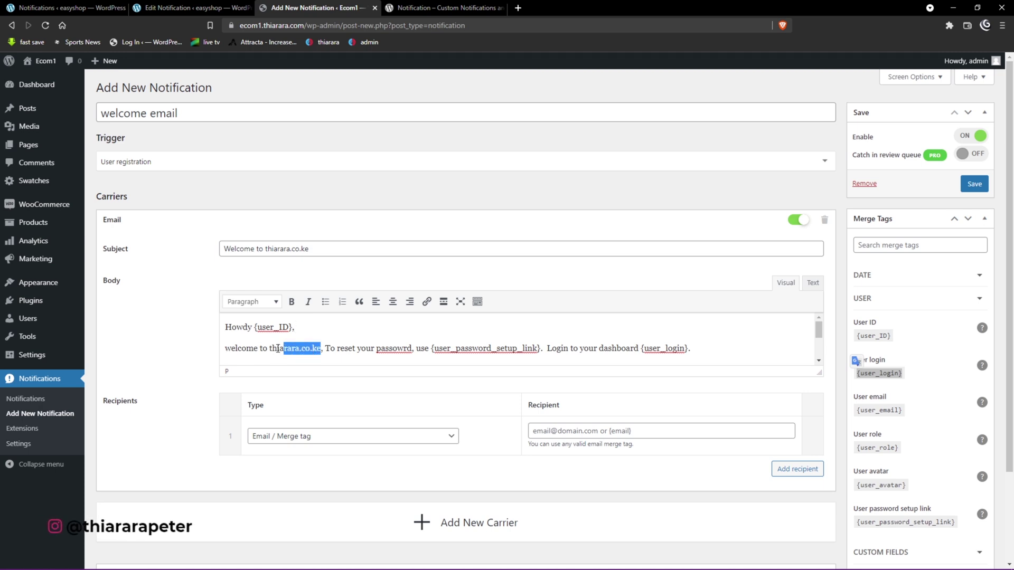
pyautogui.click(426, 302)
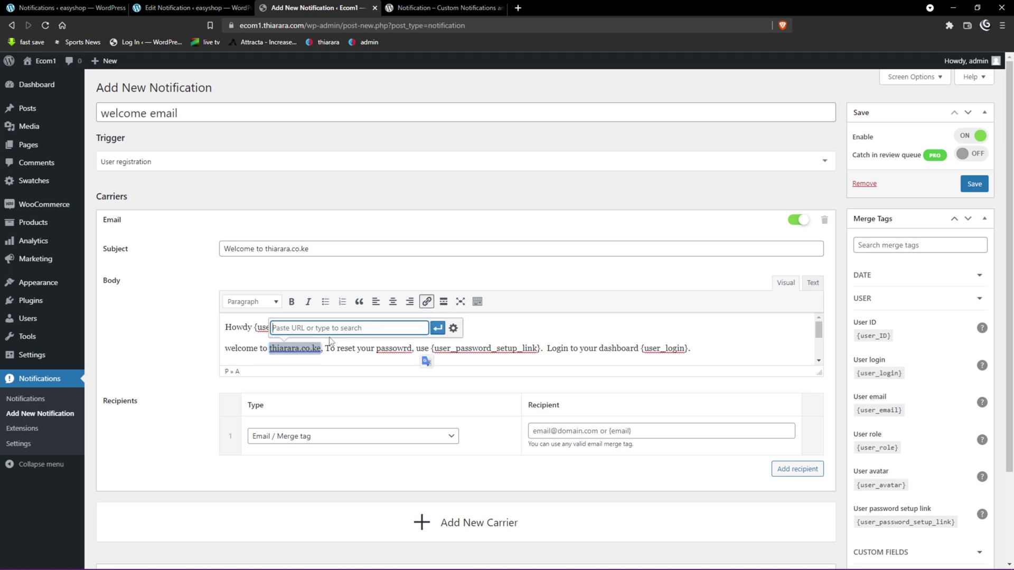
pyautogui.click(340, 361)
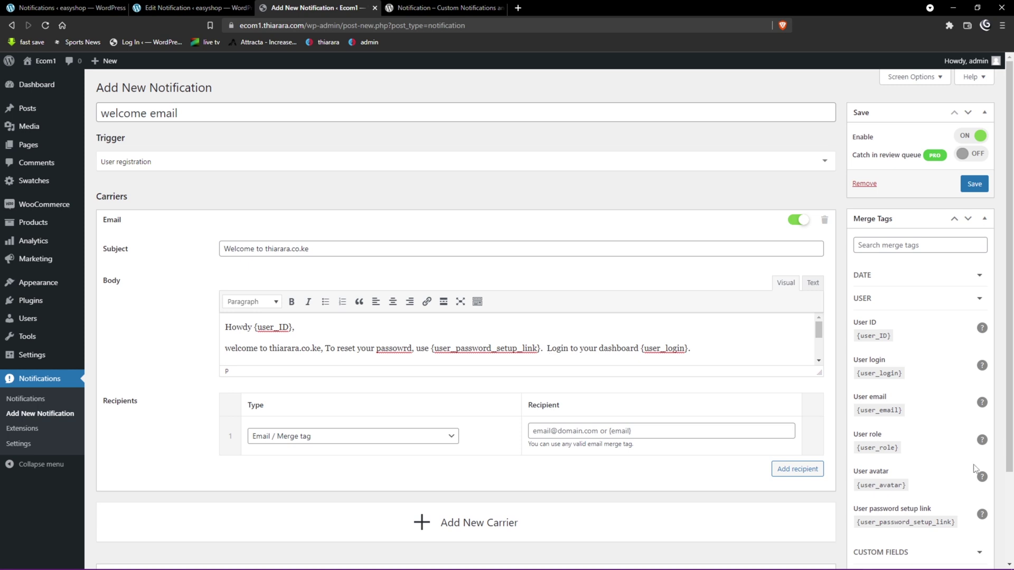
# - Add a full stop after the name in the sign-off at the end of the email body
pyautogui.scroll(-1, 924, 491)
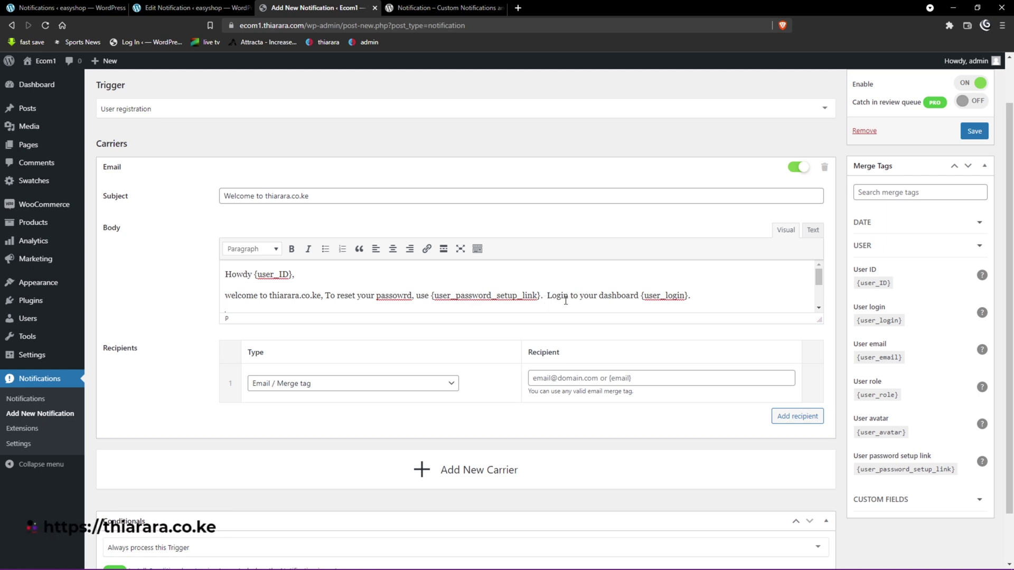
pyautogui.scroll(1, 563, 308)
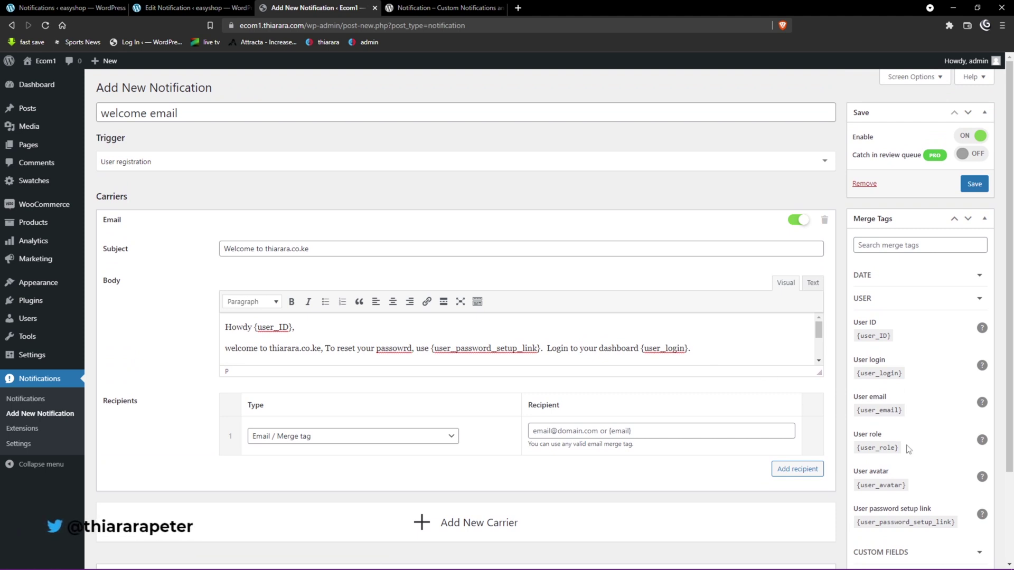
pyautogui.scroll(-3, 261, 335)
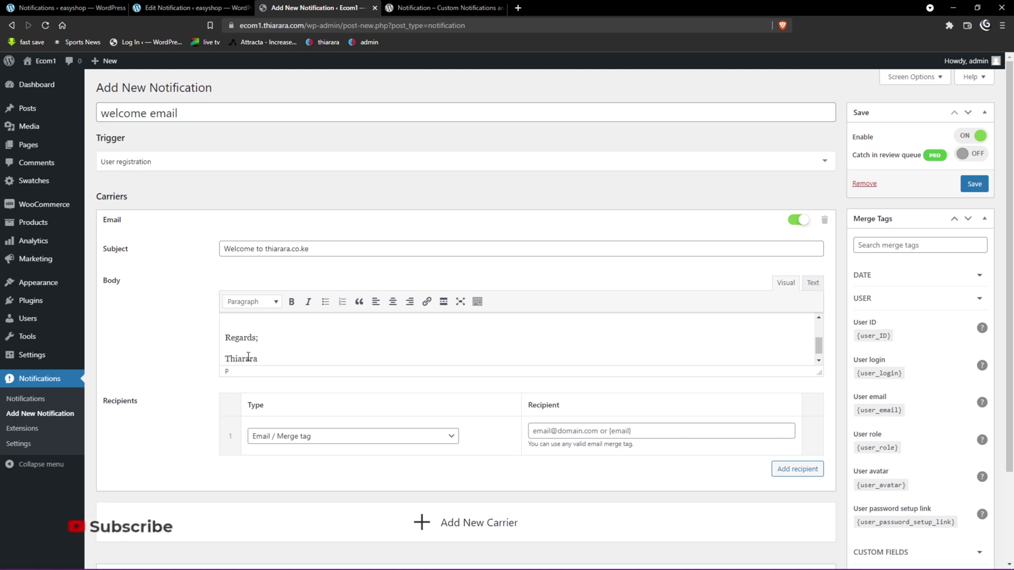
pyautogui.moveTo(266, 358); pyautogui.dragTo(224, 338)
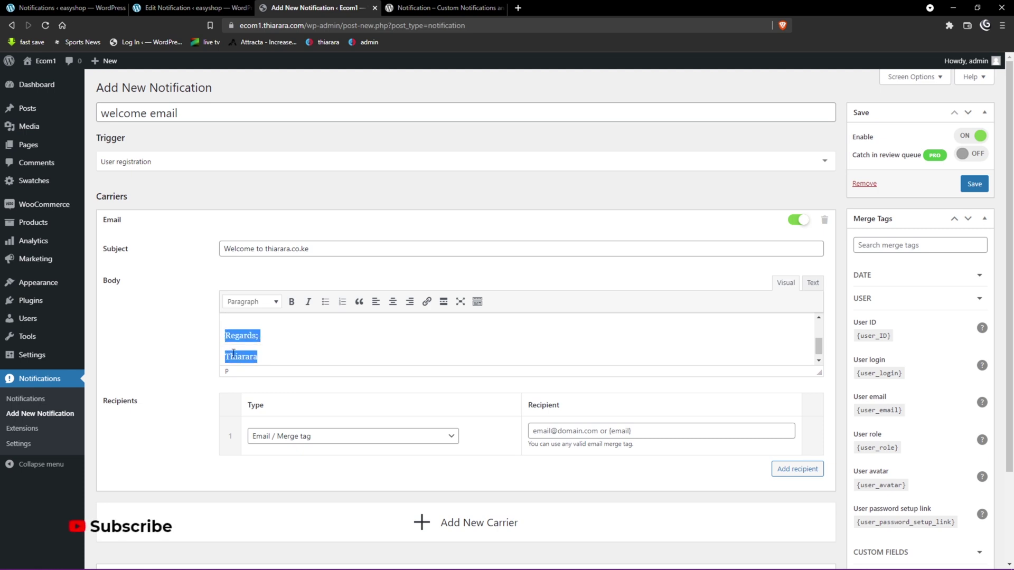
pyautogui.click(276, 352)
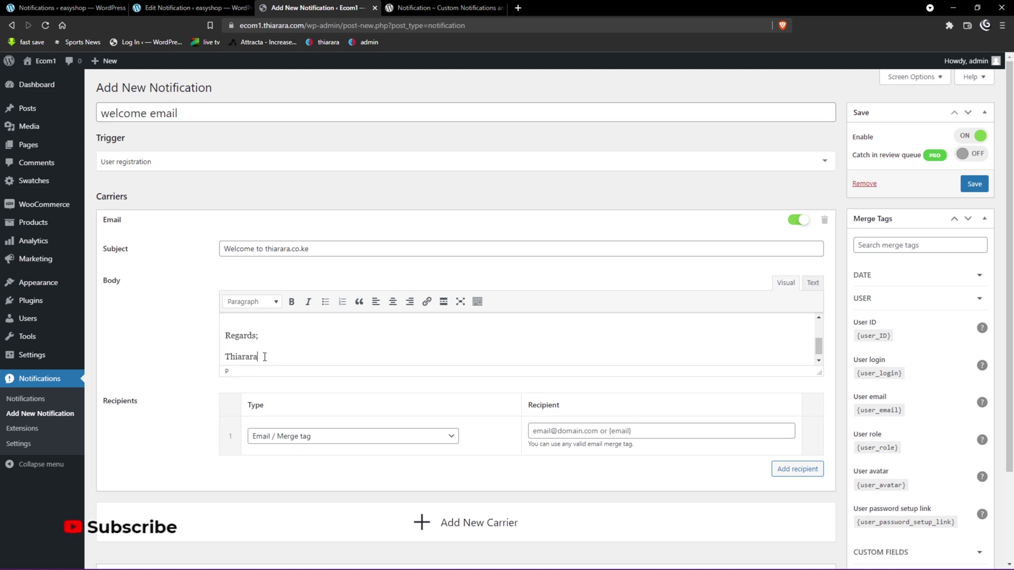
pyautogui.write('.')
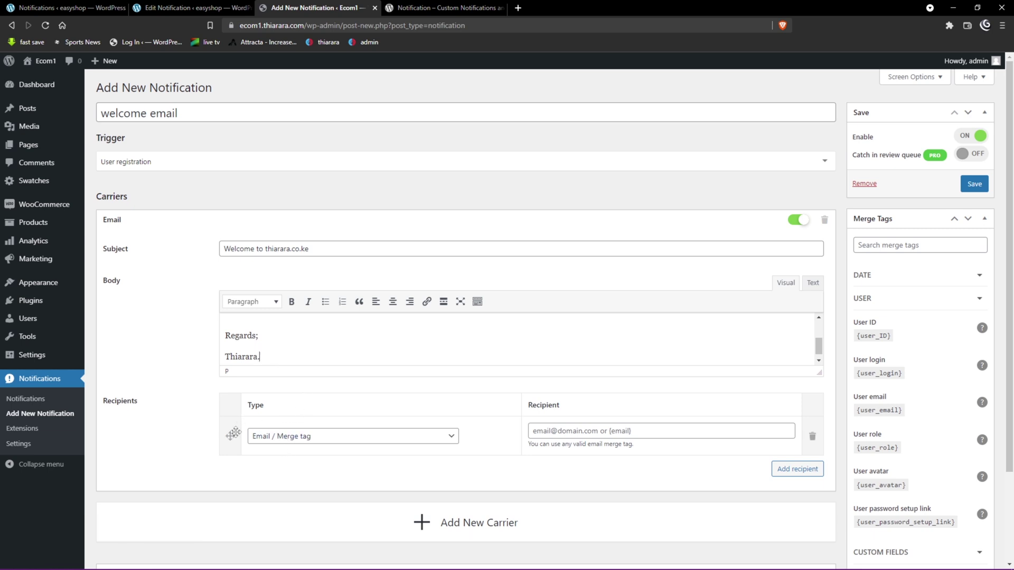
# - Keep the first recipient's type as Email / Merge tag and set its recipient to {user_email}
pyautogui.click(323, 437)
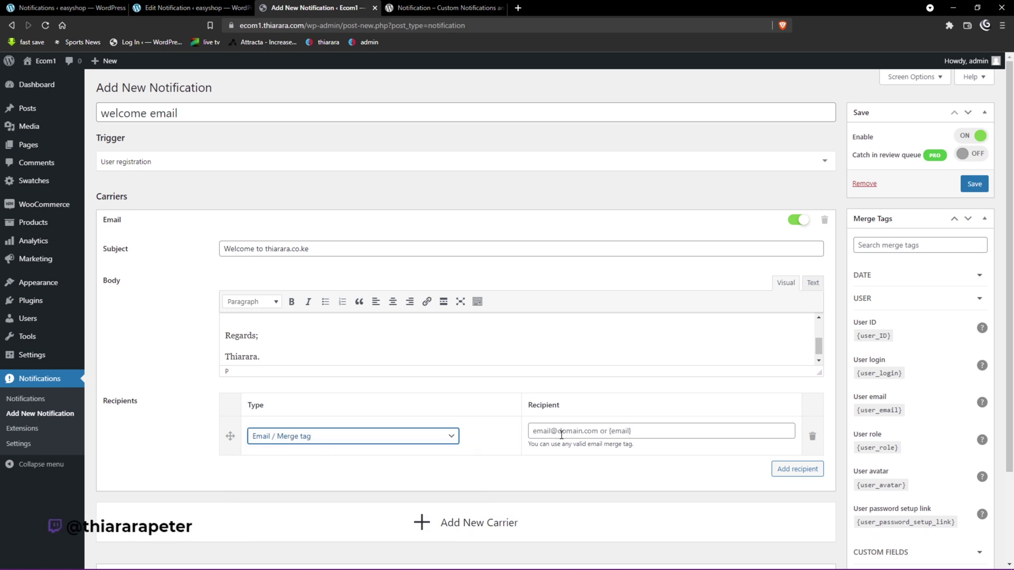
pyautogui.click(621, 436)
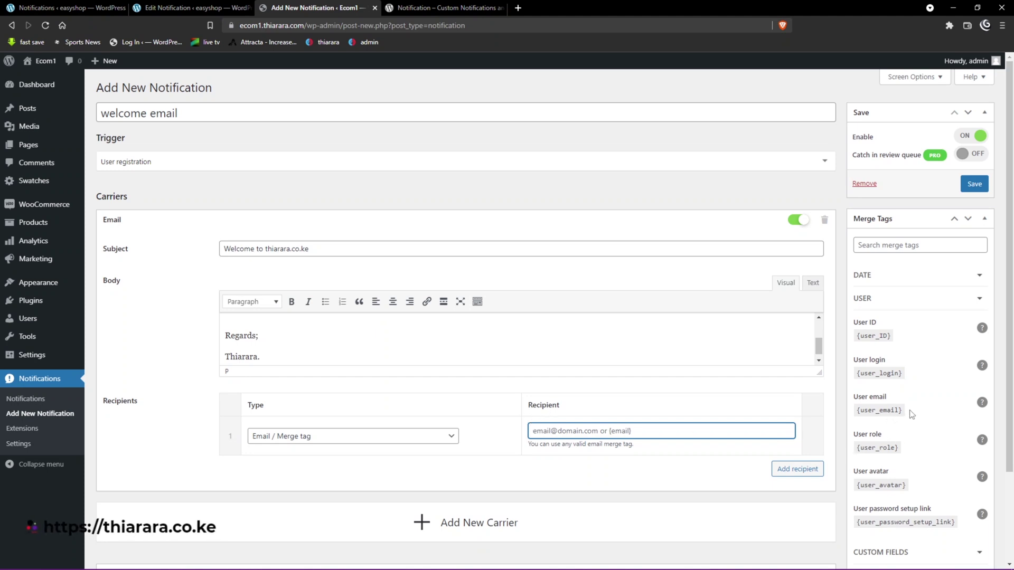
pyautogui.click(879, 411)
pyautogui.write('{user_email}')
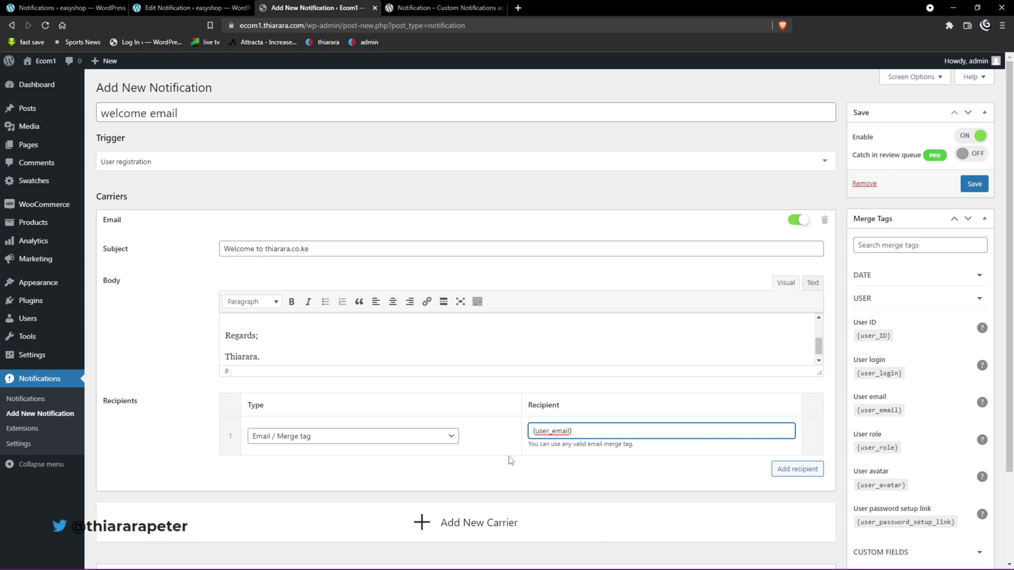
# - Add a second recipient to the Email carrier with the type Administrator
pyautogui.scroll(-2, 528, 456)
pyautogui.scroll(1, 581, 417)
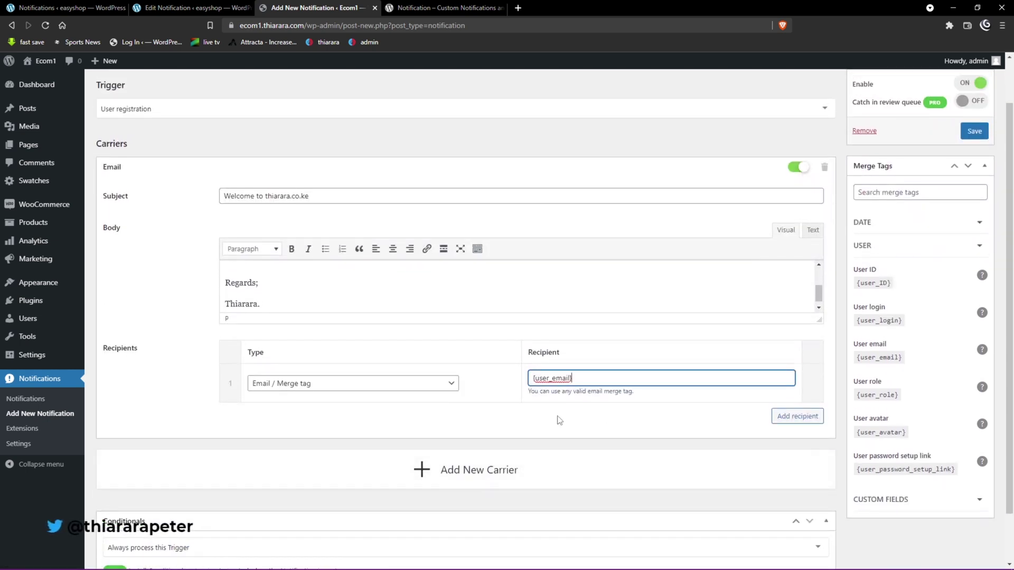
pyautogui.click(797, 417)
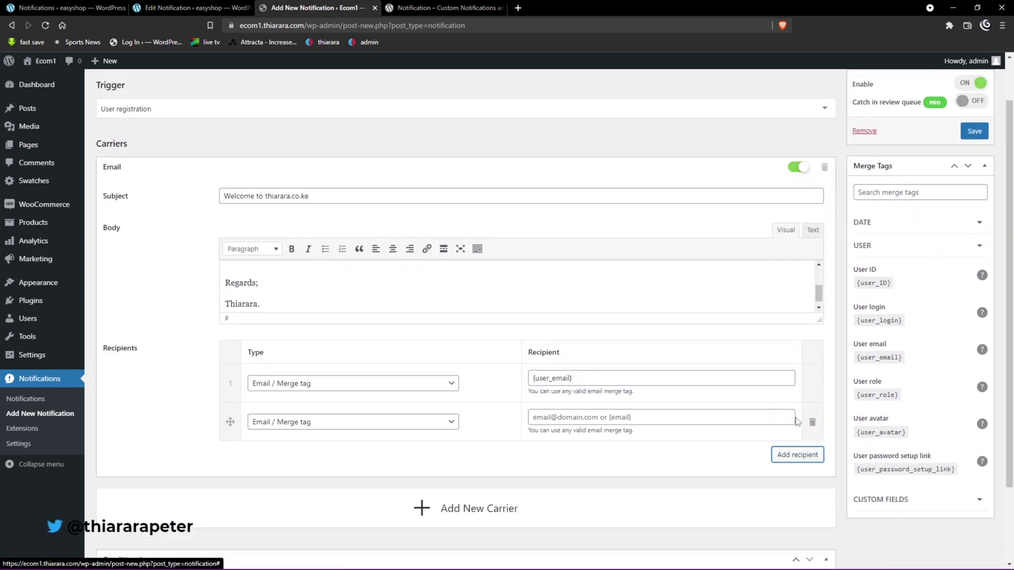
pyautogui.click(351, 422)
pyautogui.click(304, 447)
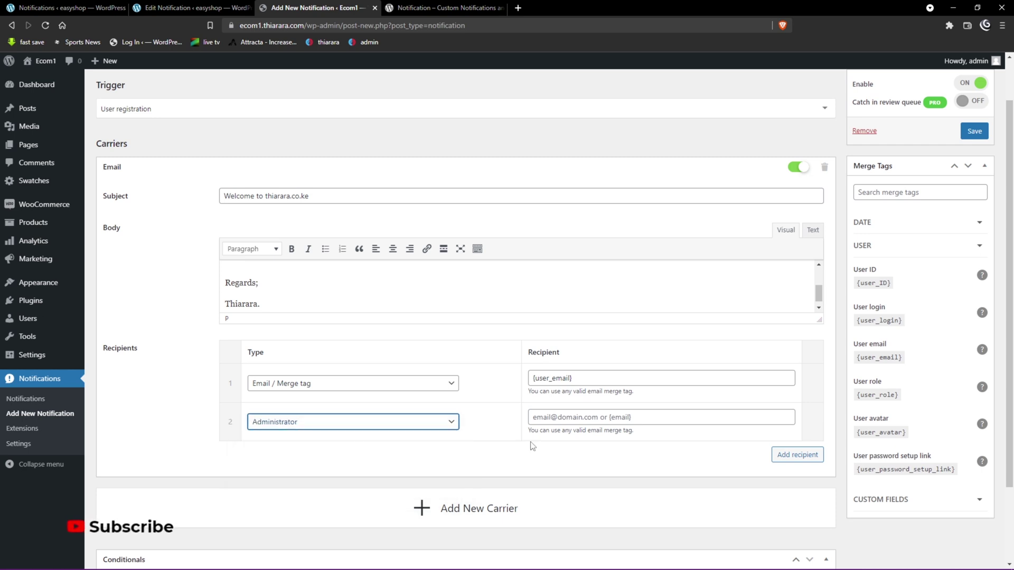
pyautogui.click(607, 421)
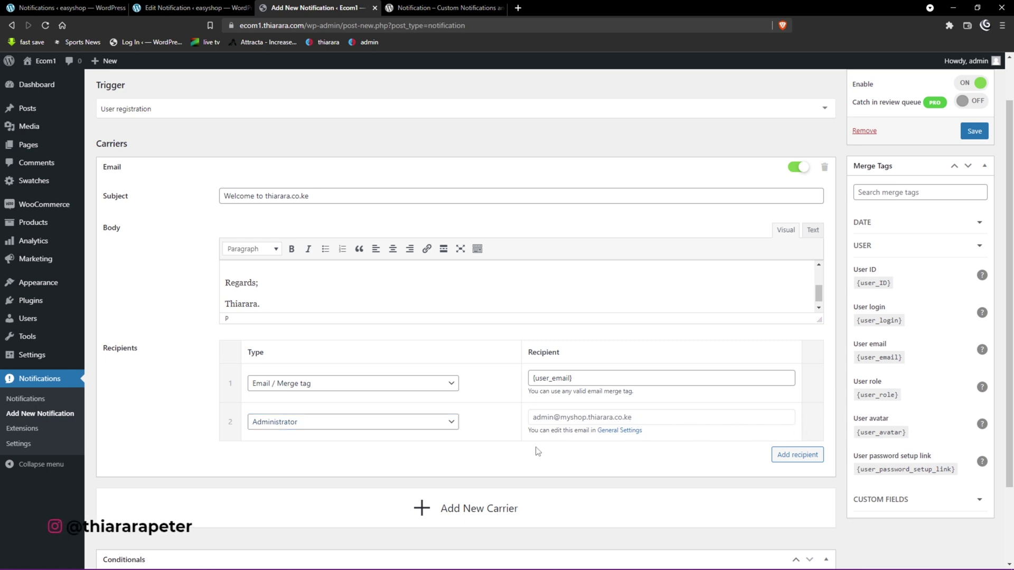
pyautogui.scroll(-2, 423, 447)
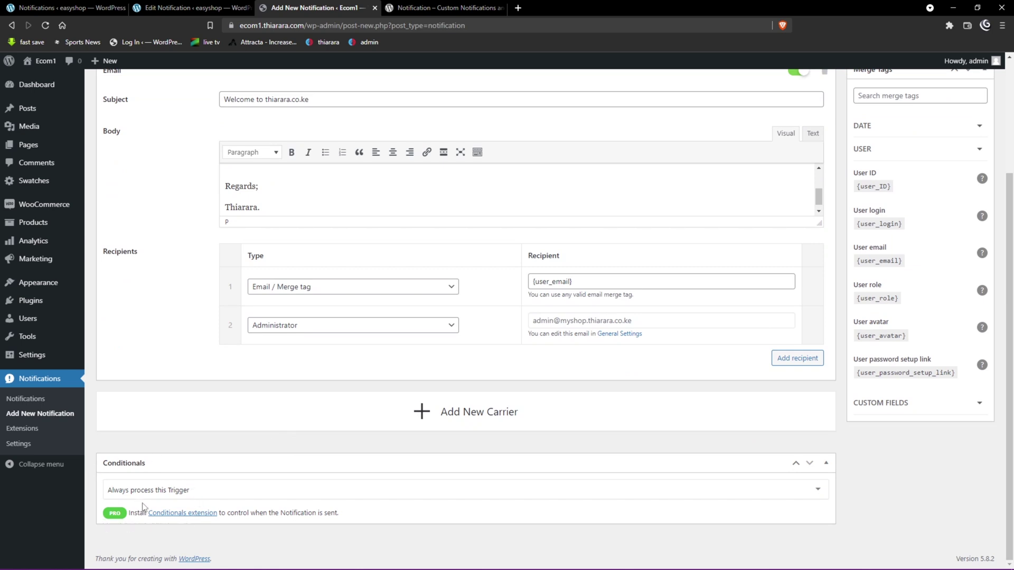
pyautogui.scroll(3, 158, 533)
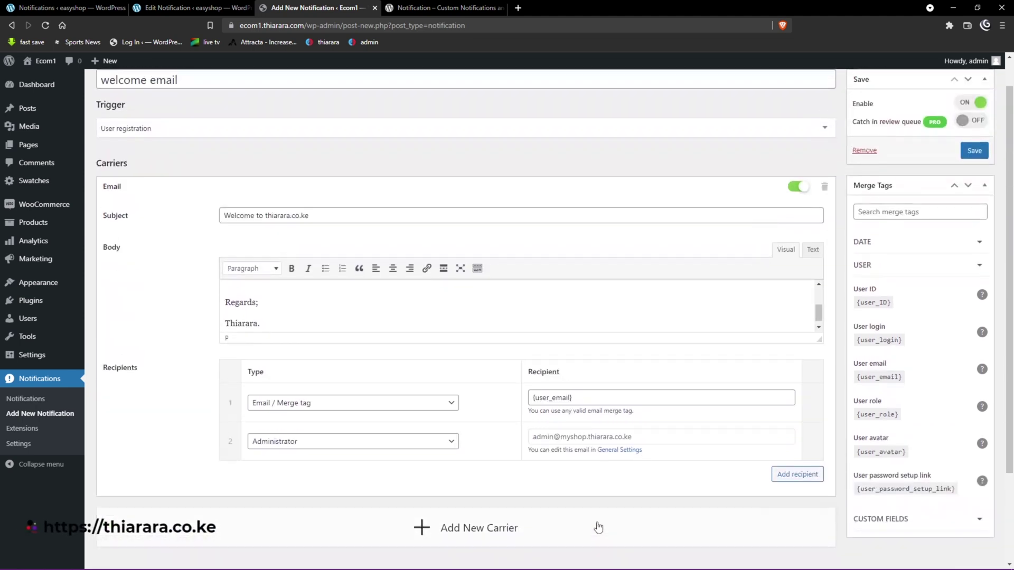
# - Save the welcome email notification and check its trigger and carrier in the notifications list
pyautogui.click(965, 186)
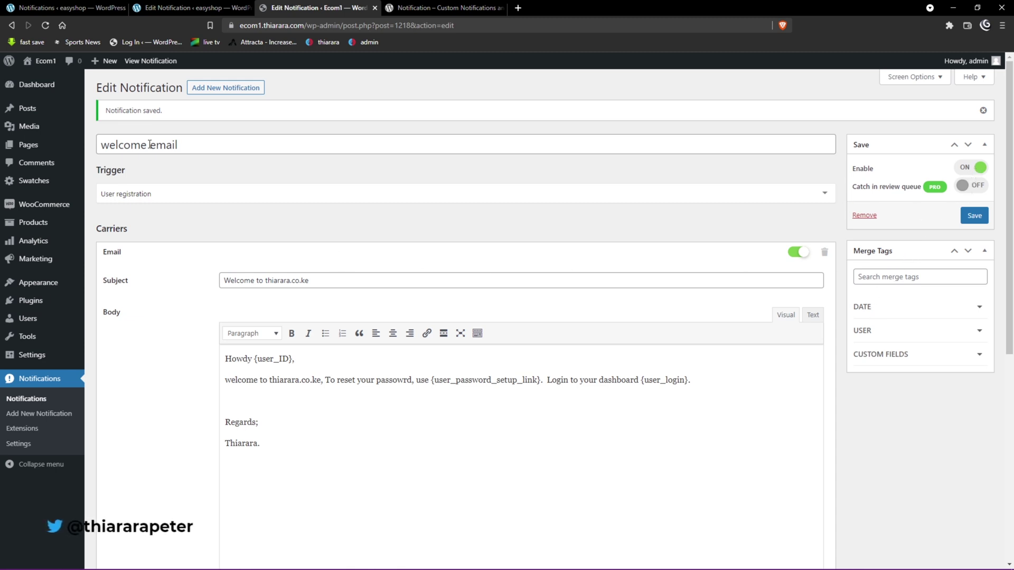
pyautogui.click(10, 400)
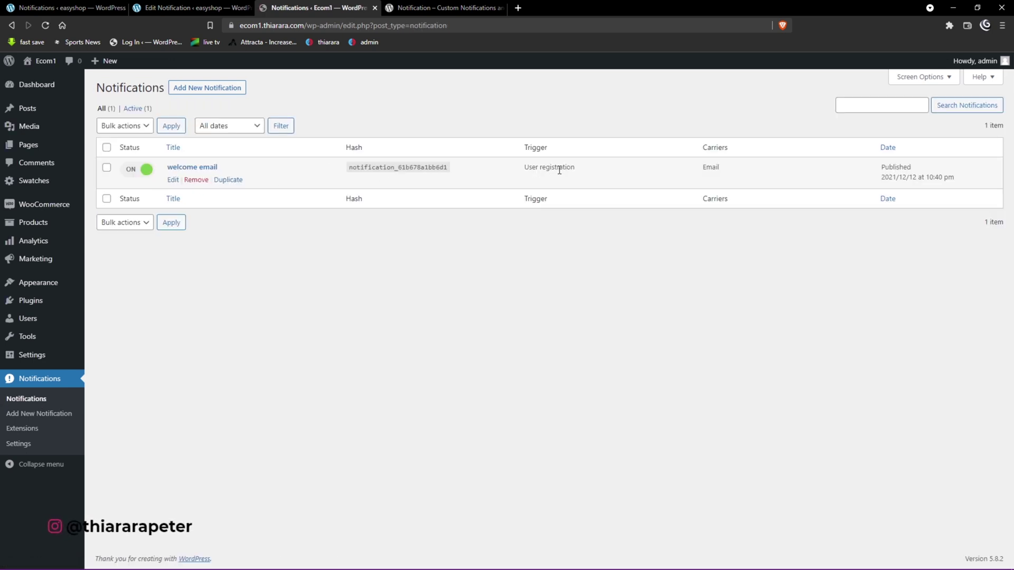
pyautogui.moveTo(589, 170); pyautogui.dragTo(523, 176)
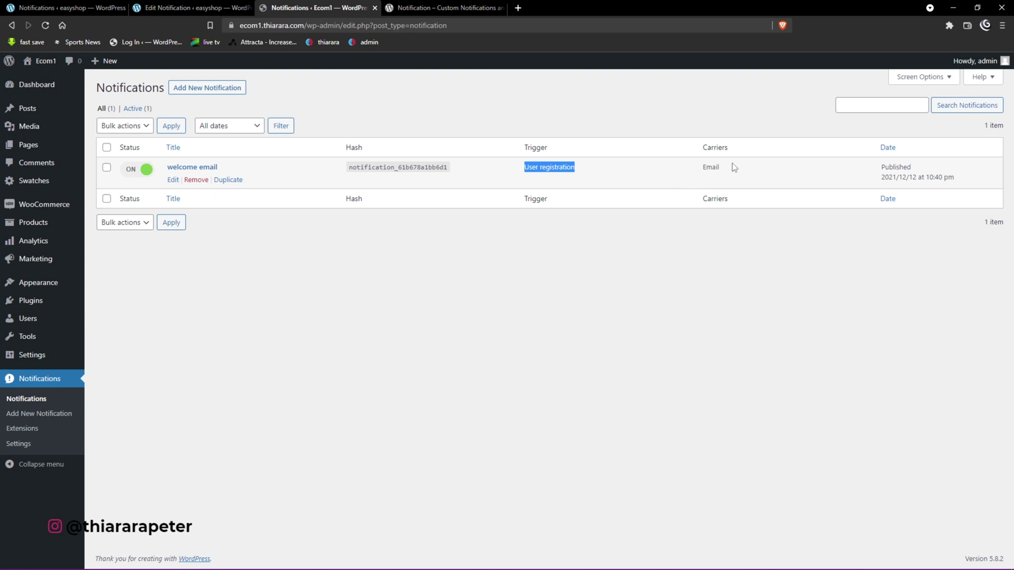
pyautogui.moveTo(732, 164); pyautogui.dragTo(701, 168)
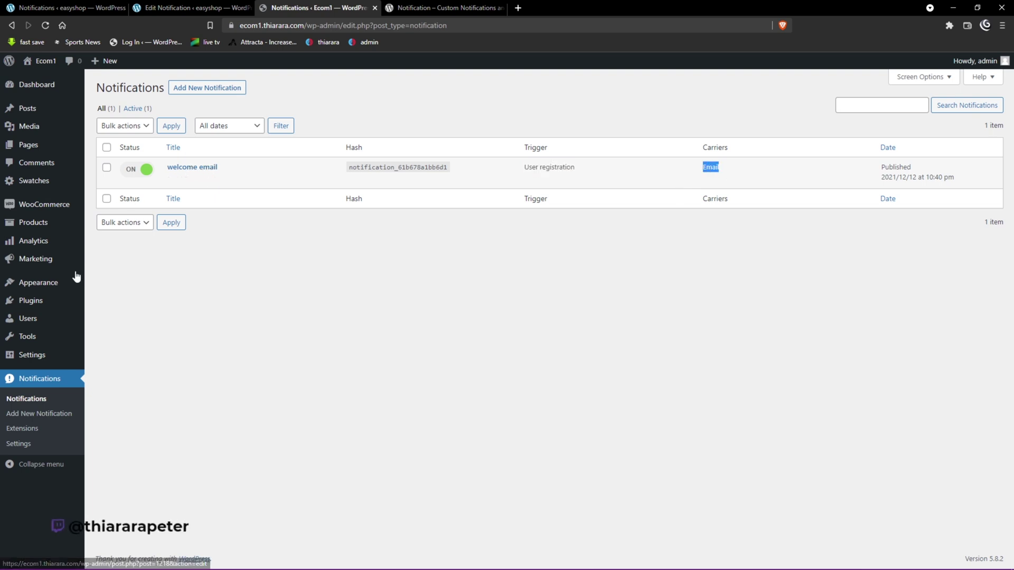
# - Check the installed plugins in a separate tab for Easy WP SMTP and close that tab
pyautogui.rightClick(29, 305)
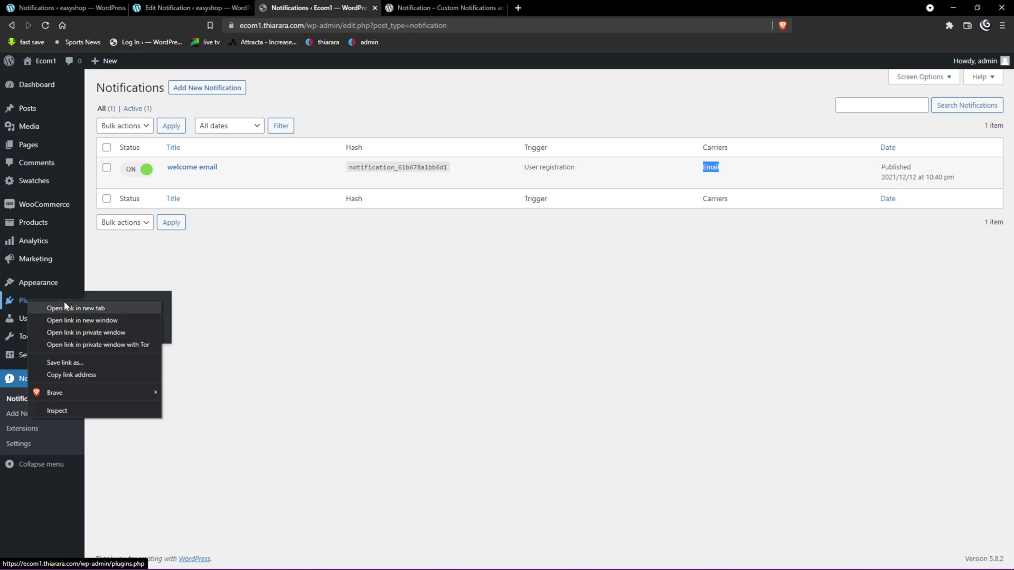
pyautogui.click(71, 308)
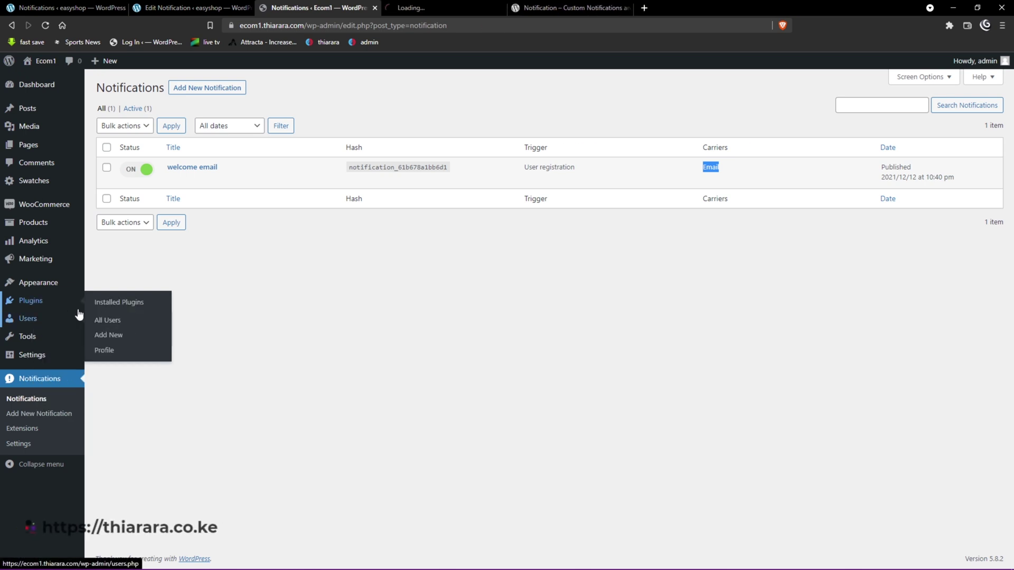
pyautogui.click(438, 7)
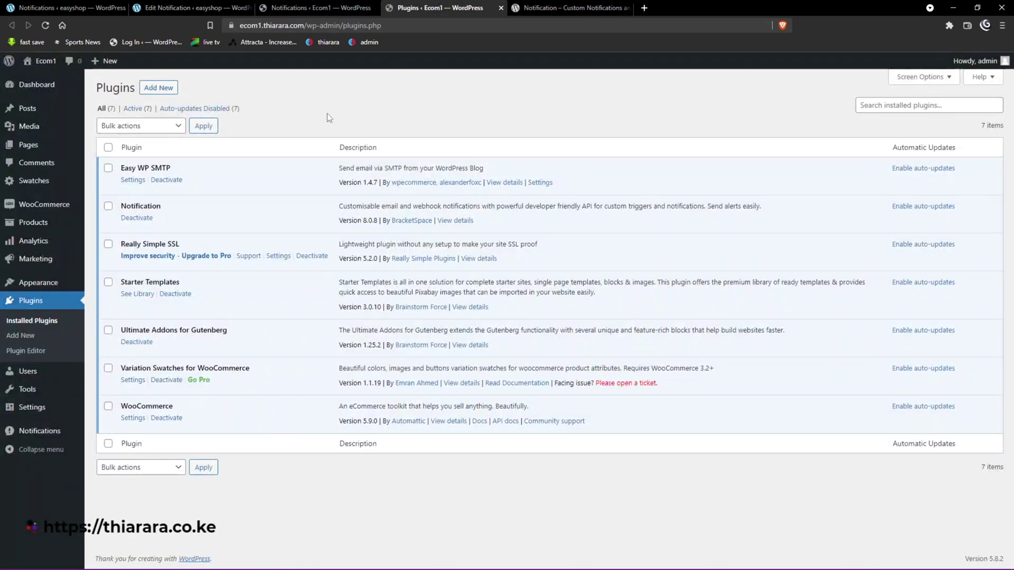
pyautogui.moveTo(180, 167); pyautogui.dragTo(125, 168)
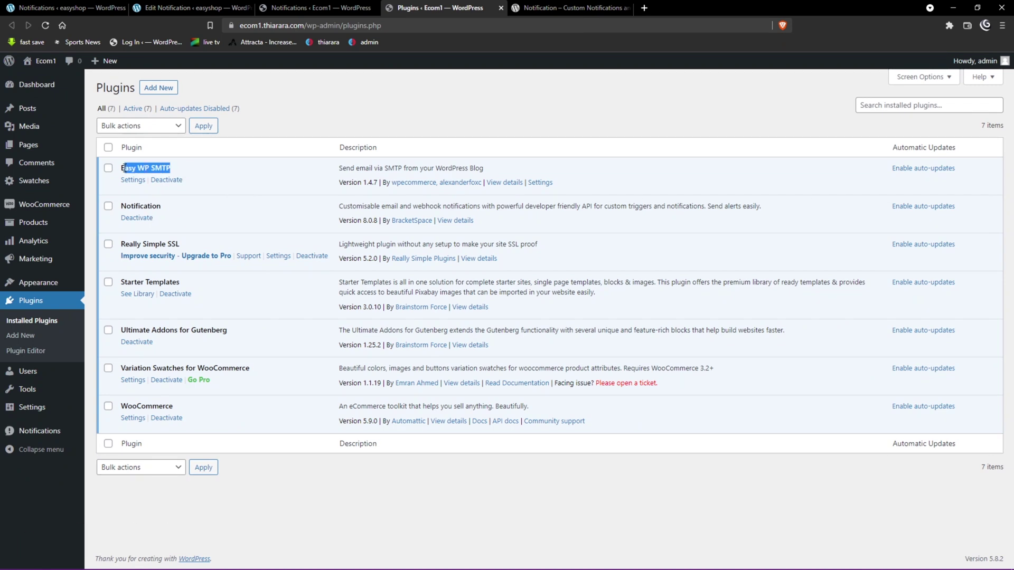
pyautogui.click(500, 8)
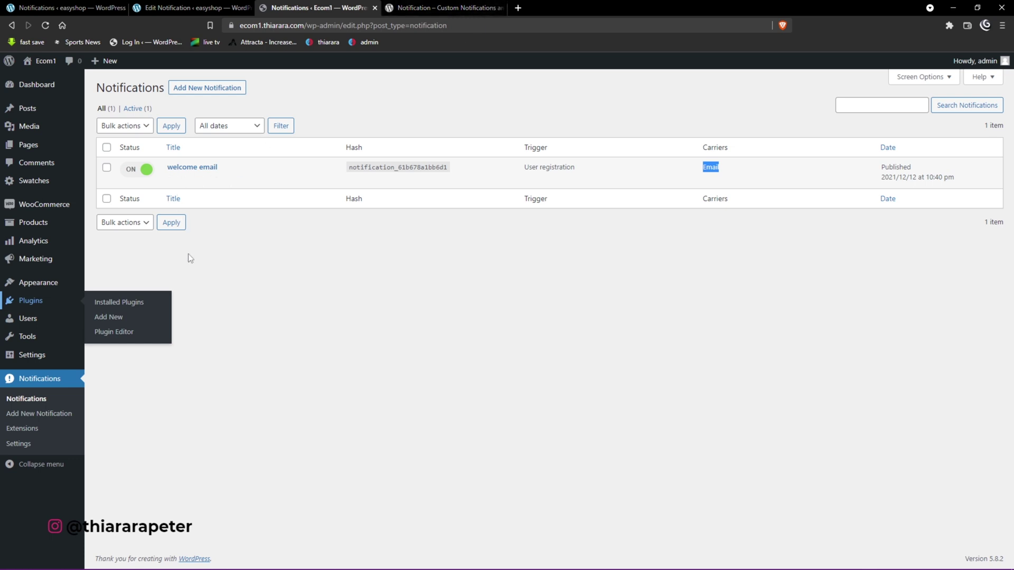
# - In the Notification Wizard, select every common notification: both Post published emails, Post pending review, Post updated, Welcome email, Comment added and Comment reply
pyautogui.moveTo(174, 190)
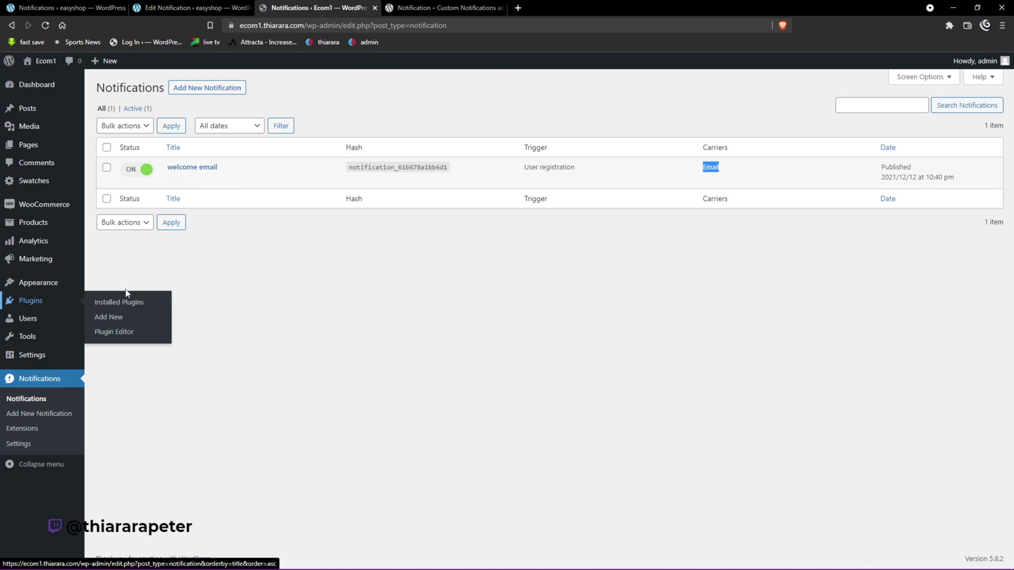
pyautogui.click(21, 446)
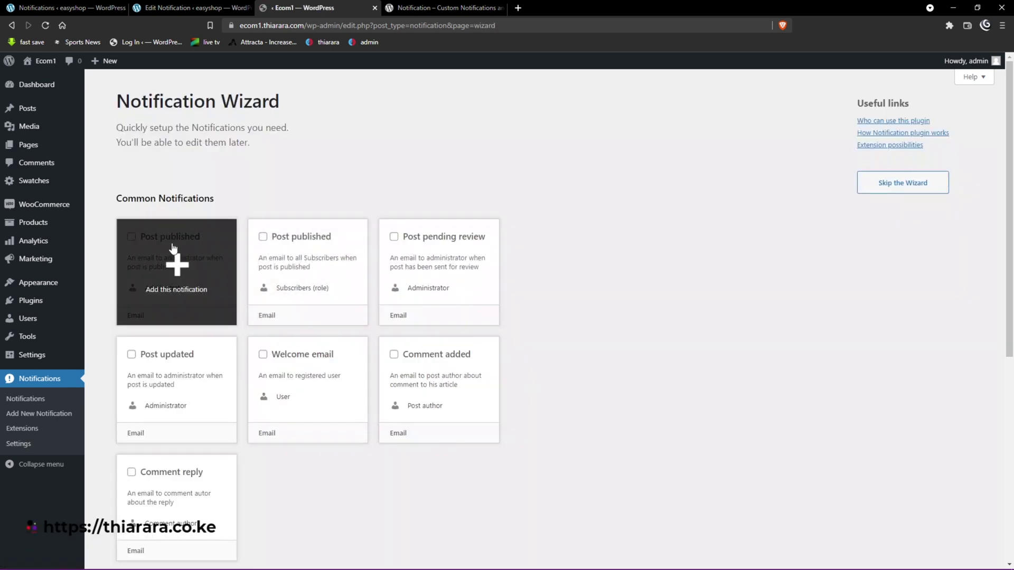
pyautogui.click(172, 283)
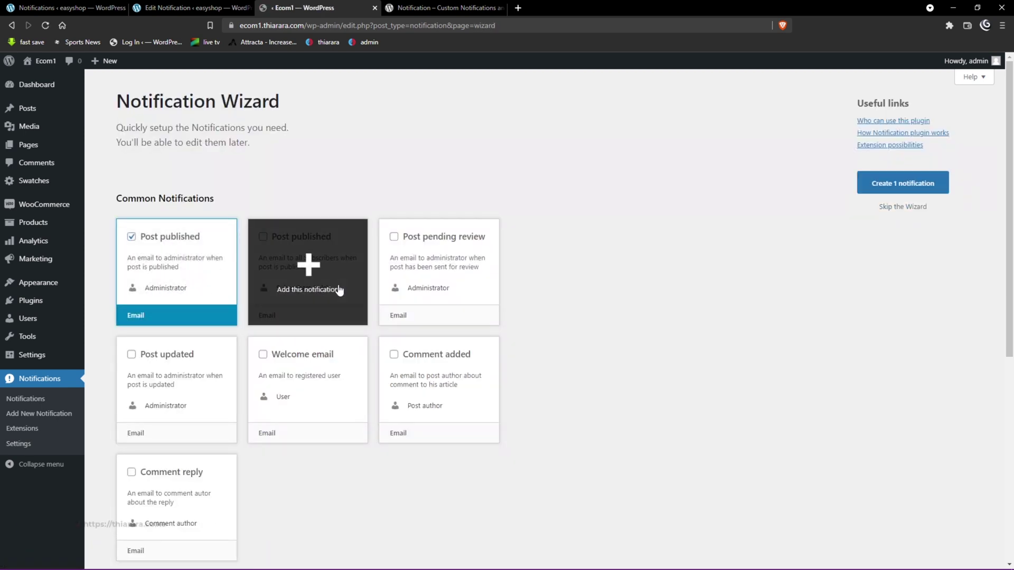
pyautogui.click(317, 285)
pyautogui.click(433, 288)
pyautogui.click(213, 362)
pyautogui.click(306, 378)
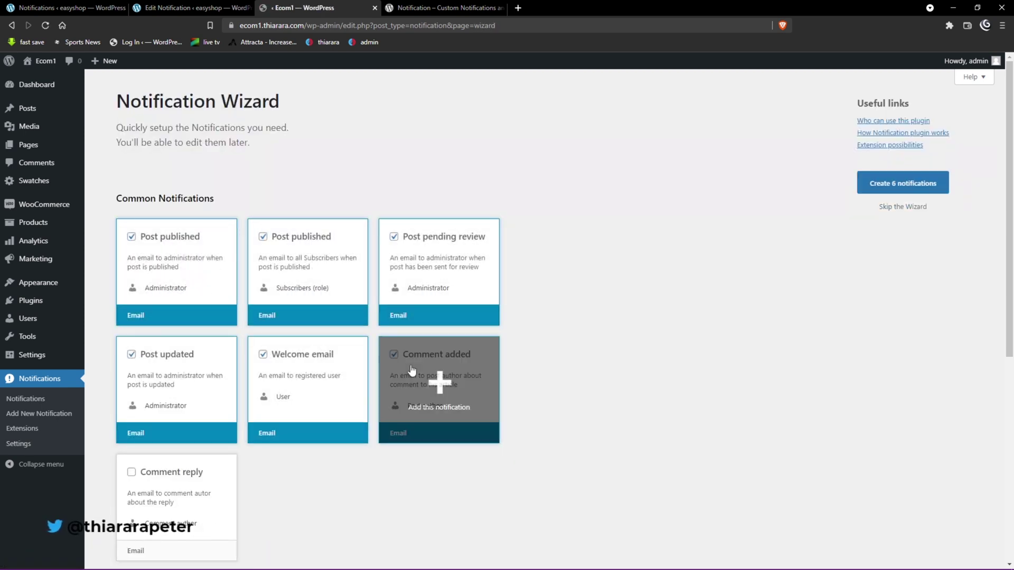
pyautogui.click(438, 377)
pyautogui.scroll(-2, 351, 366)
pyautogui.click(159, 391)
# - Add all six notifications under WordPress emails to the wizard selection and create the selected notifications
pyautogui.scroll(-5, 316, 370)
pyautogui.click(174, 295)
pyautogui.click(306, 296)
pyautogui.click(437, 355)
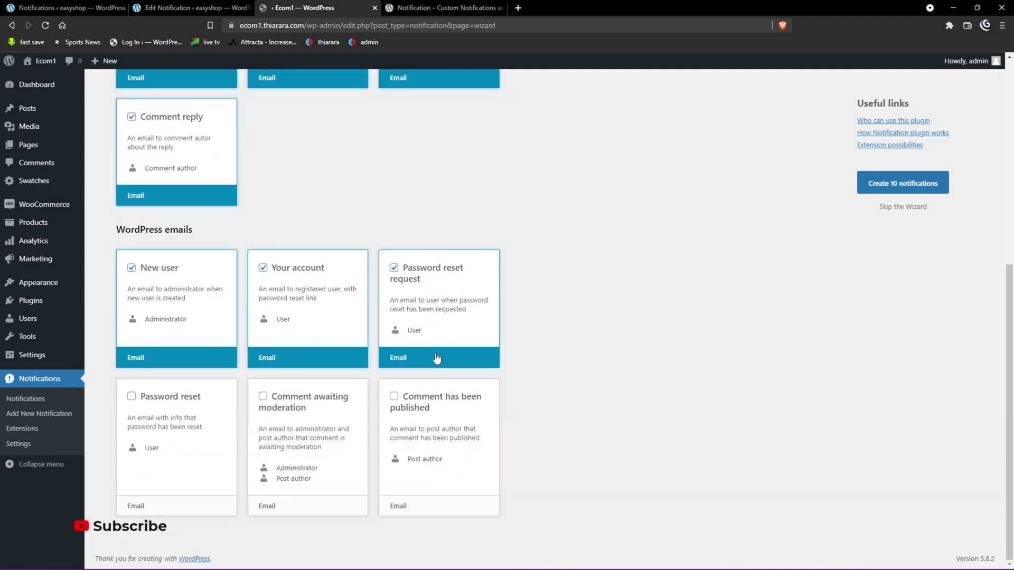
pyautogui.click(438, 422)
pyautogui.click(330, 407)
pyautogui.click(209, 427)
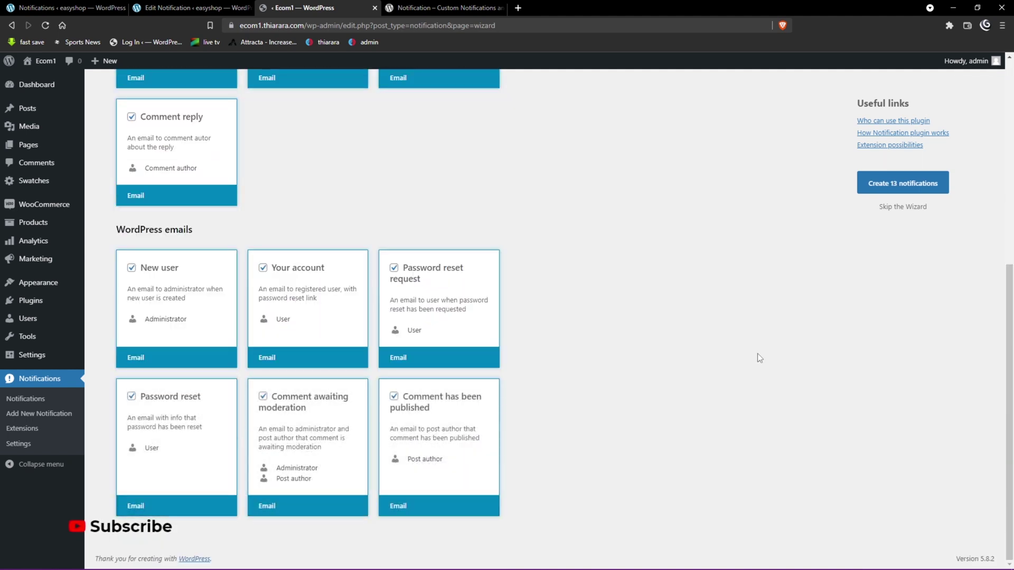
pyautogui.click(881, 191)
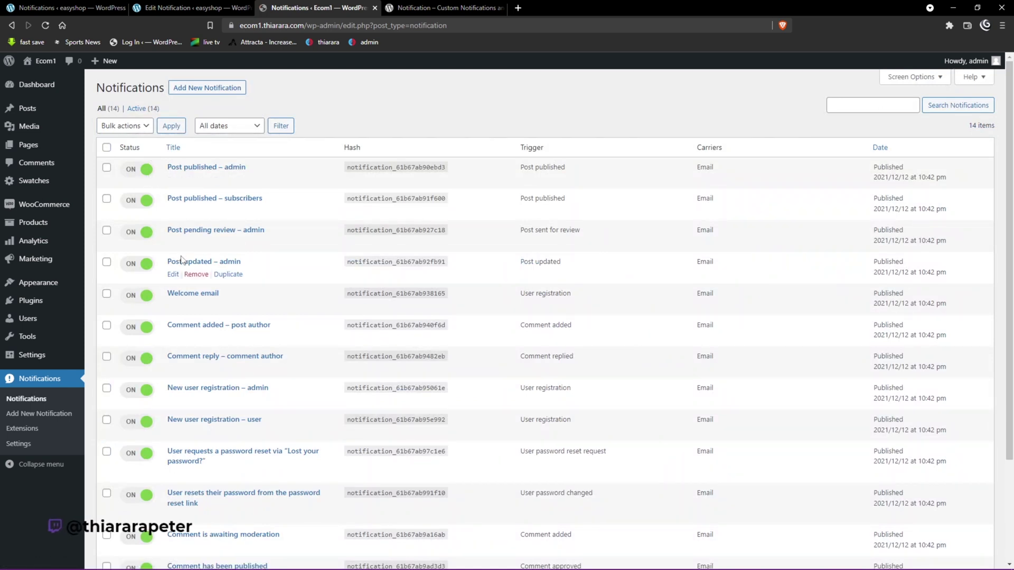
# - Switch off the "Post published – admin" notification in the notifications list
pyautogui.scroll(-3, 182, 261)
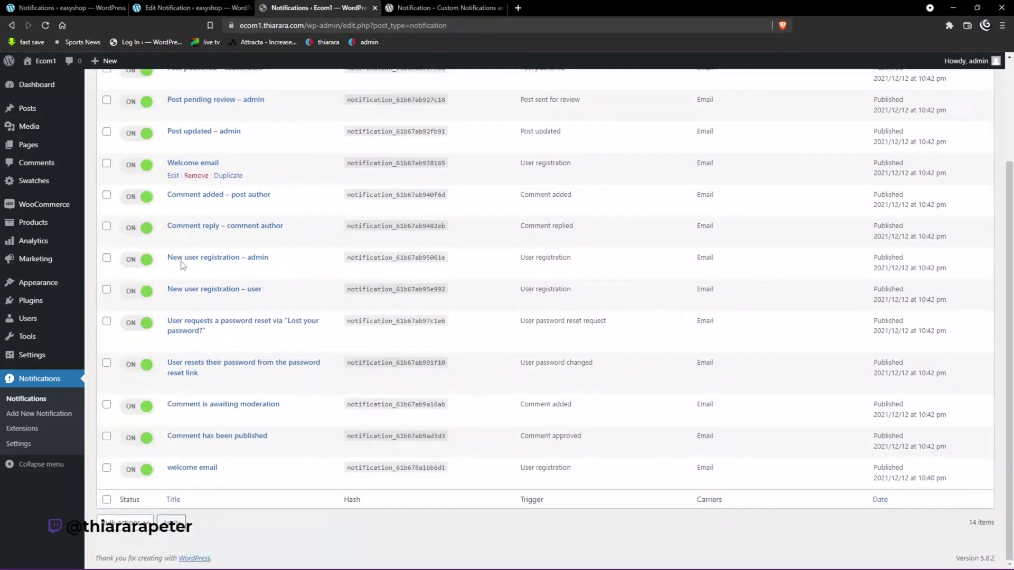
pyautogui.scroll(3, 190, 321)
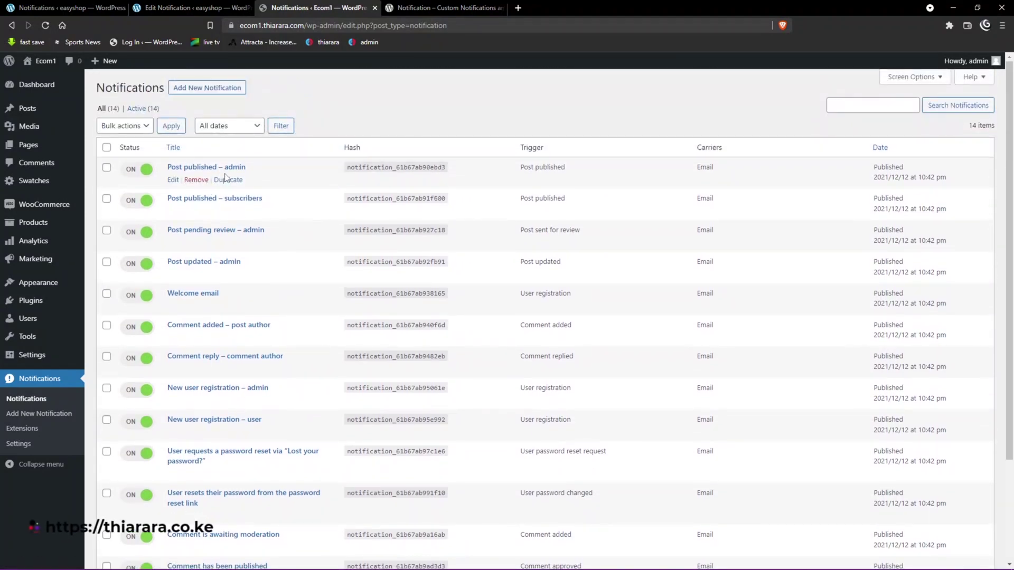
pyautogui.click(146, 170)
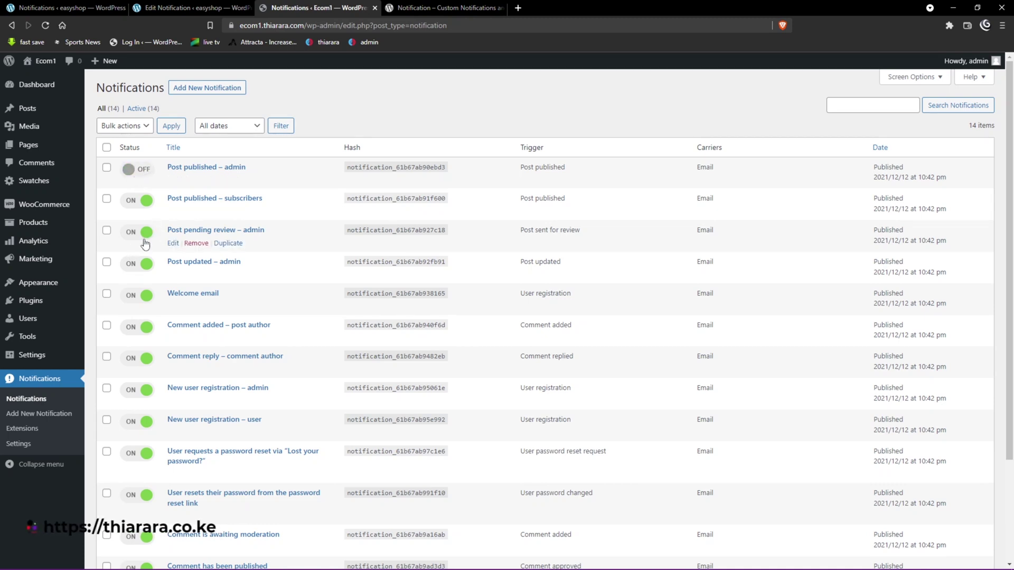
# - Look through the notifications list, examining the user registration, password reset, comment and welcome email entries
pyautogui.scroll(-3, 175, 317)
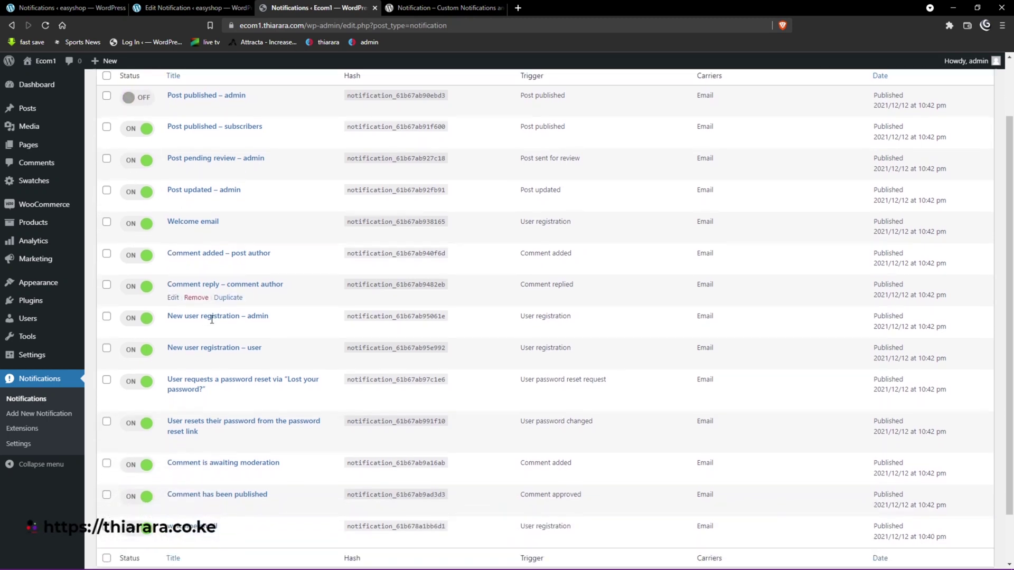
pyautogui.doubleClick(254, 314)
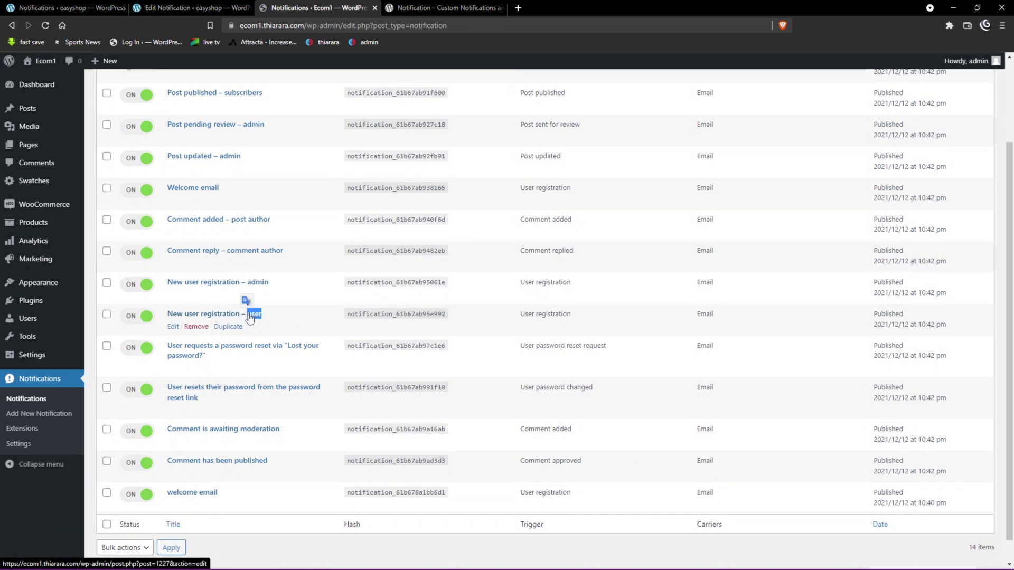
pyautogui.scroll(-1, 222, 411)
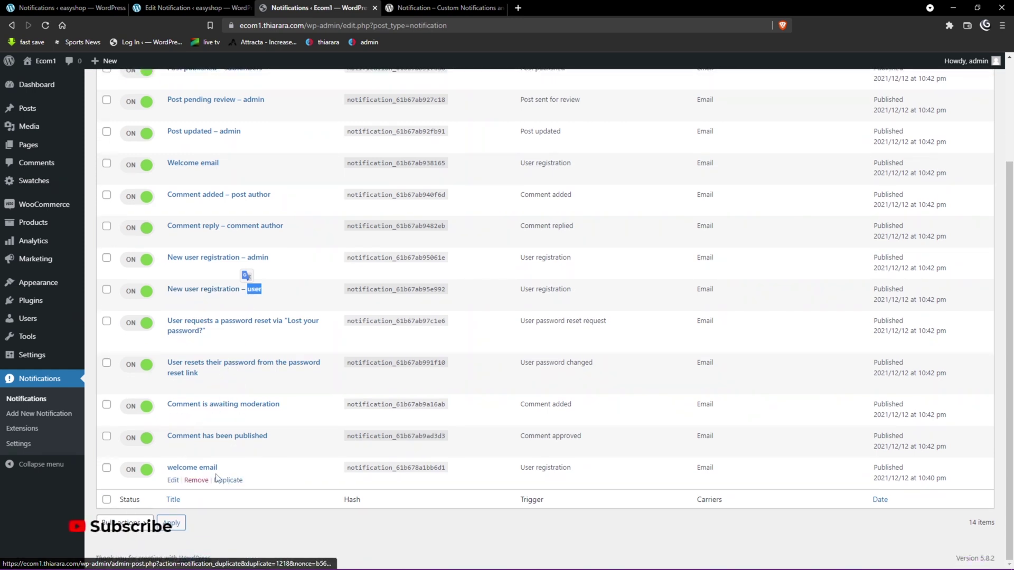
pyautogui.scroll(1, 219, 475)
pyautogui.scroll(2, 220, 474)
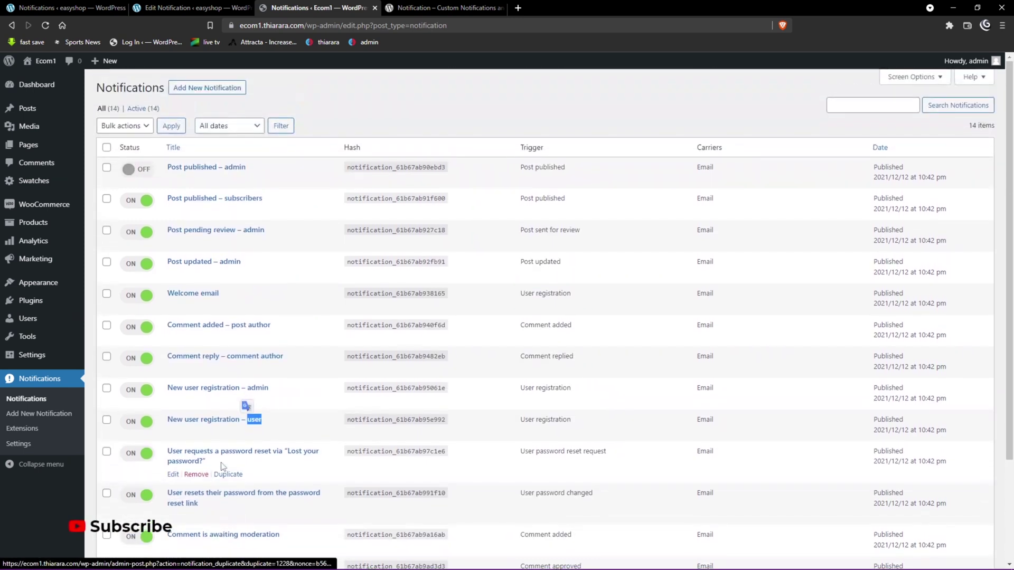
pyautogui.scroll(-1, 184, 351)
pyautogui.scroll(-2, 184, 351)
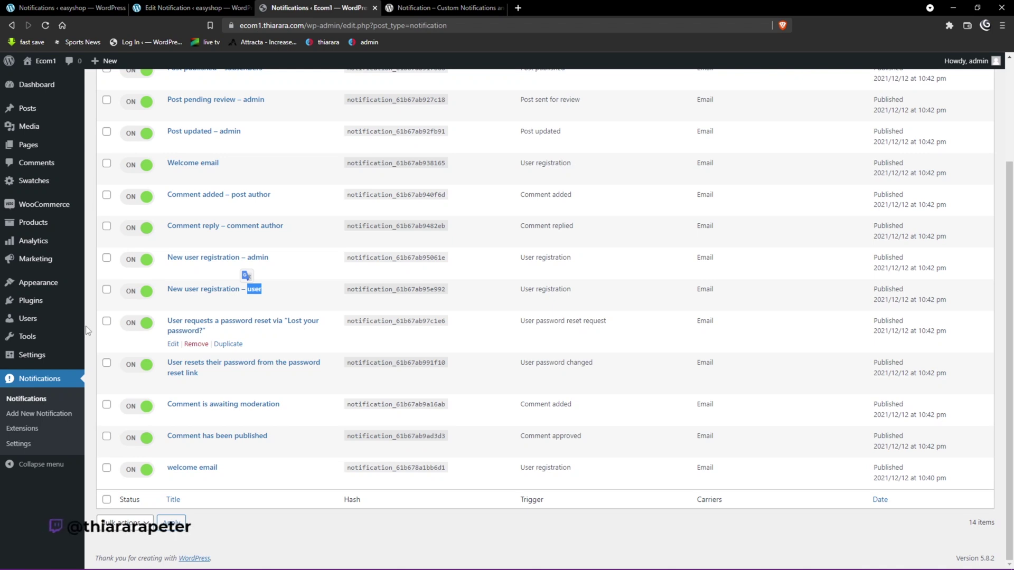
# - Check the new Subscriber account in the users list and save its login credentials in the browser
pyautogui.moveTo(38, 323)
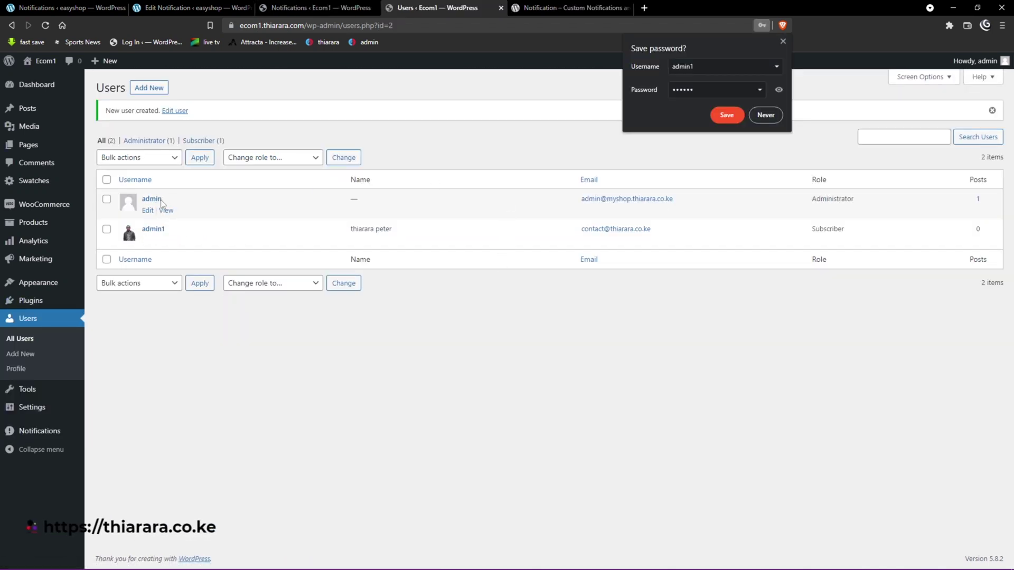
pyautogui.doubleClick(152, 229)
pyautogui.click(295, 359)
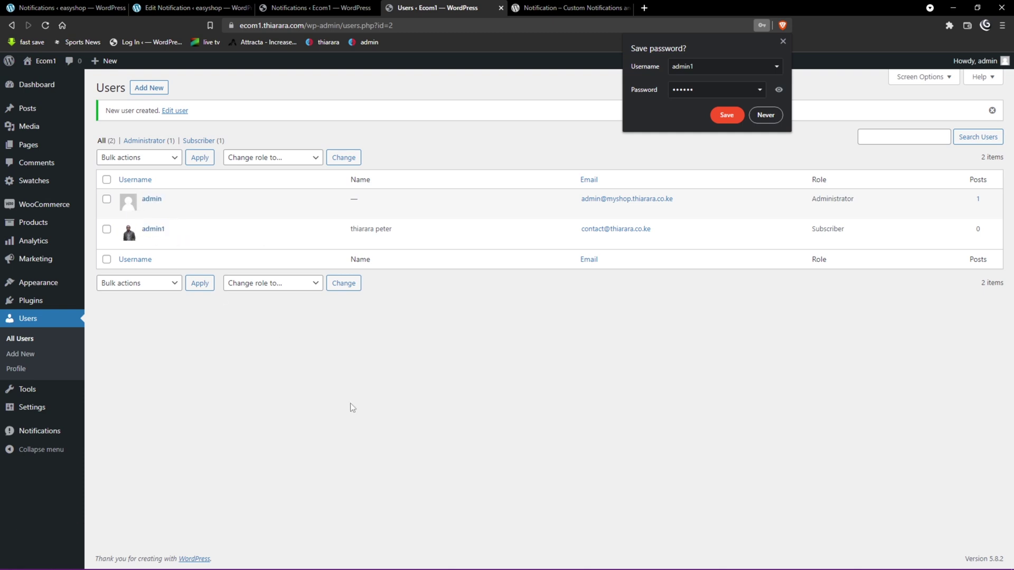
pyautogui.click(727, 116)
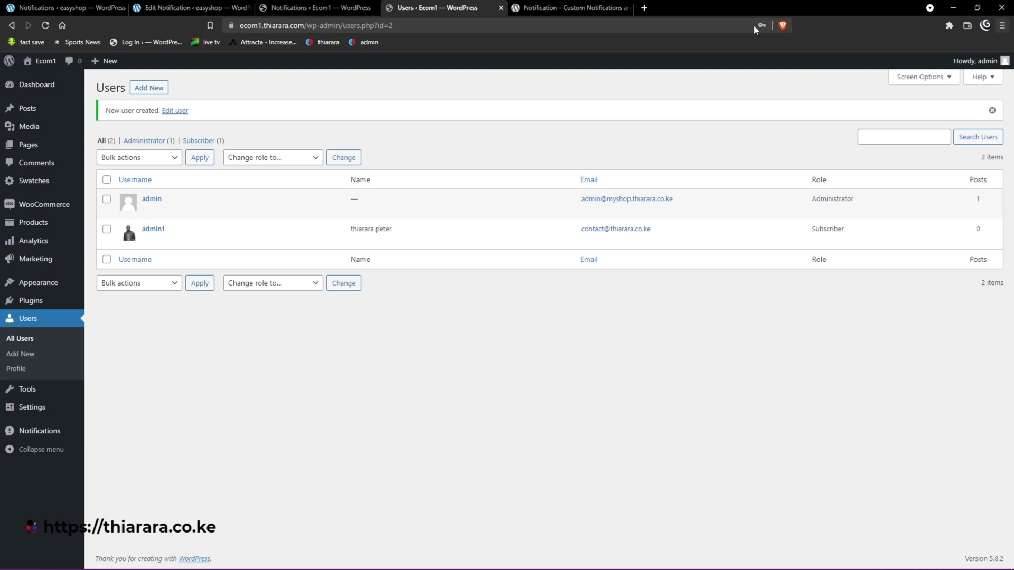
pyautogui.click(340, 25)
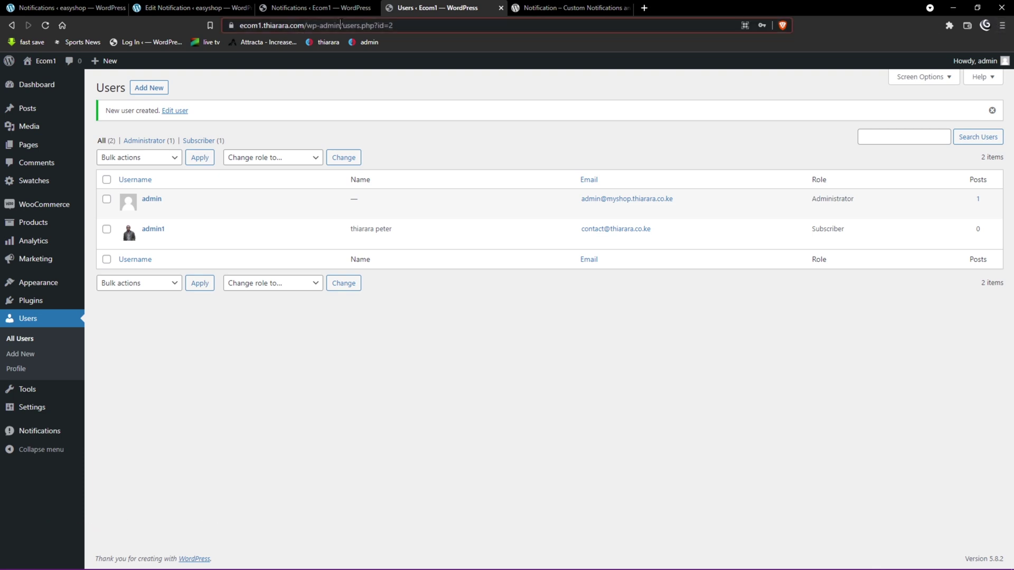
pyautogui.rightClick(263, 25)
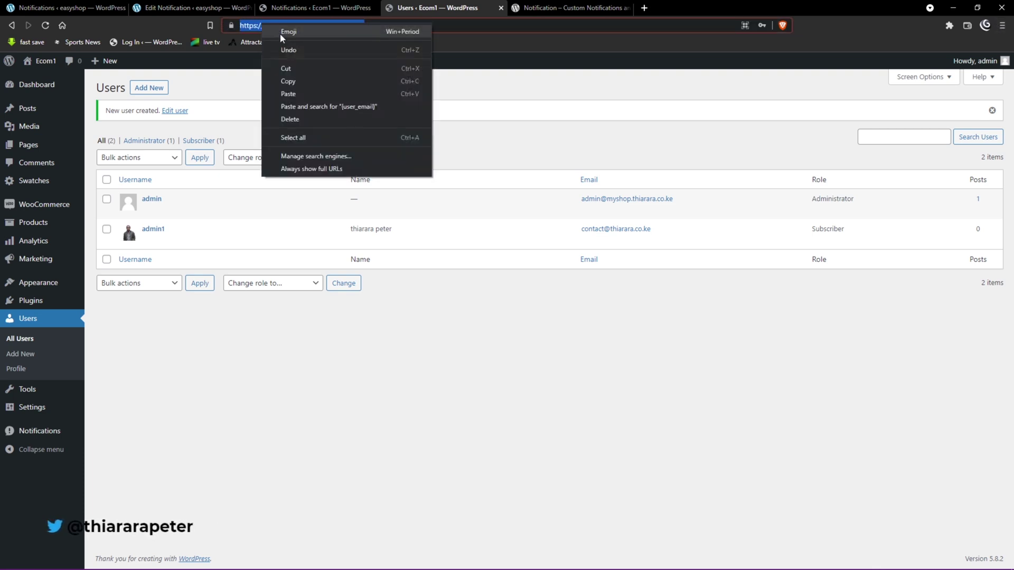
pyautogui.click(288, 82)
pyautogui.click(1001, 25)
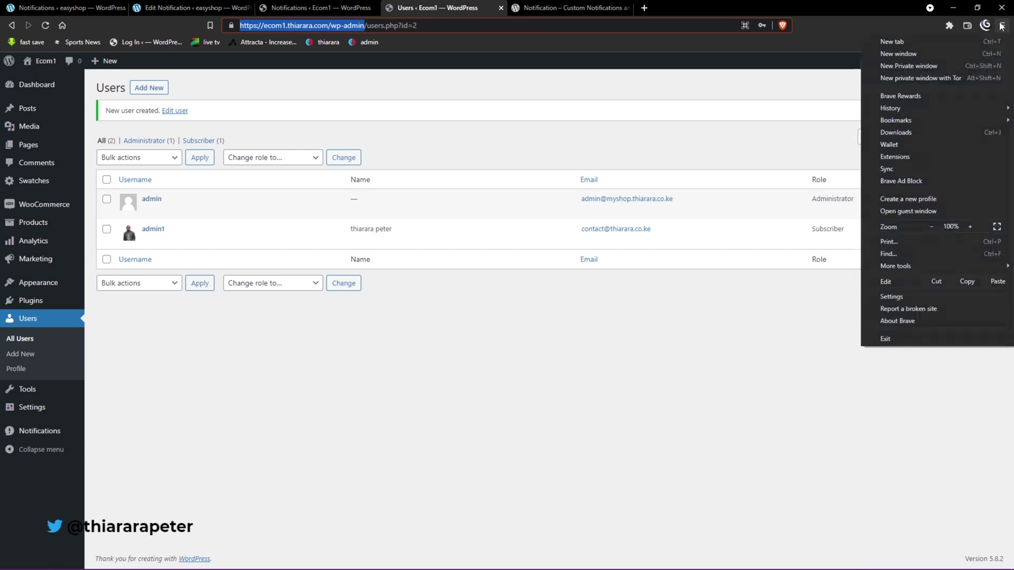
pyautogui.click(920, 65)
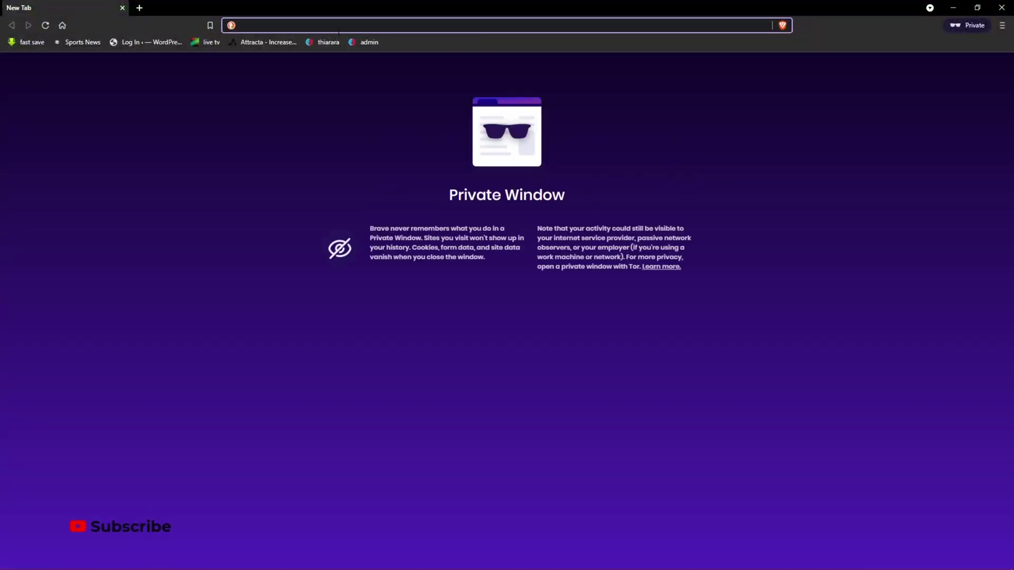
pyautogui.hotkey('ctrl', 'v')
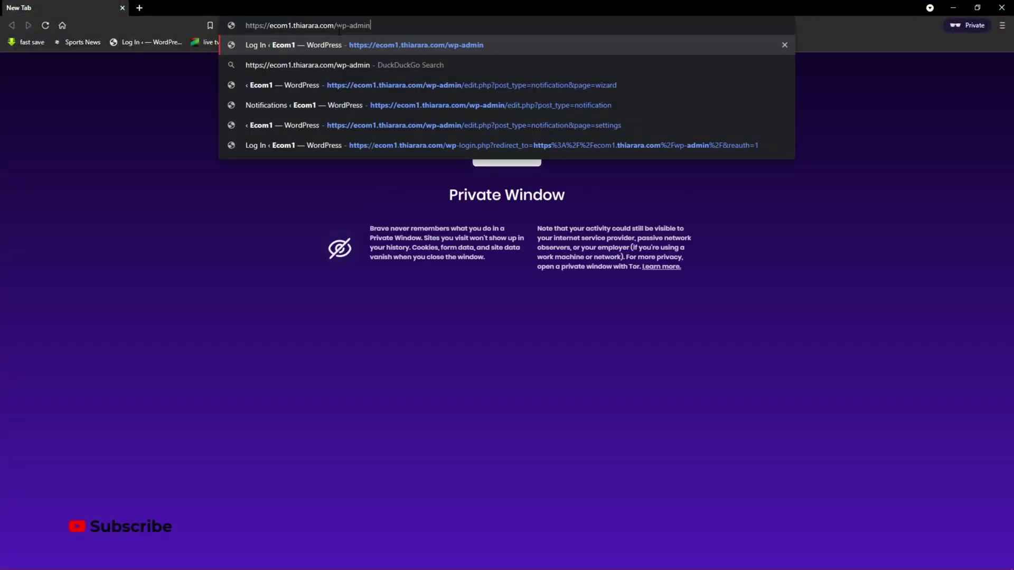
pyautogui.press('Return')
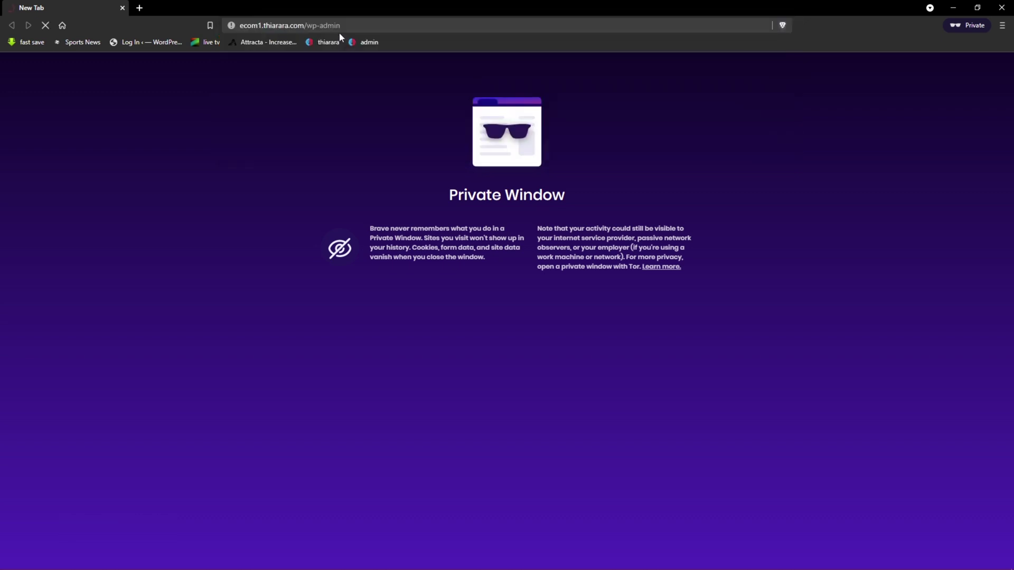
# - Fill in the new Subscriber's saved username and account password on the login page and log in
pyautogui.click(471, 233)
pyautogui.click(474, 255)
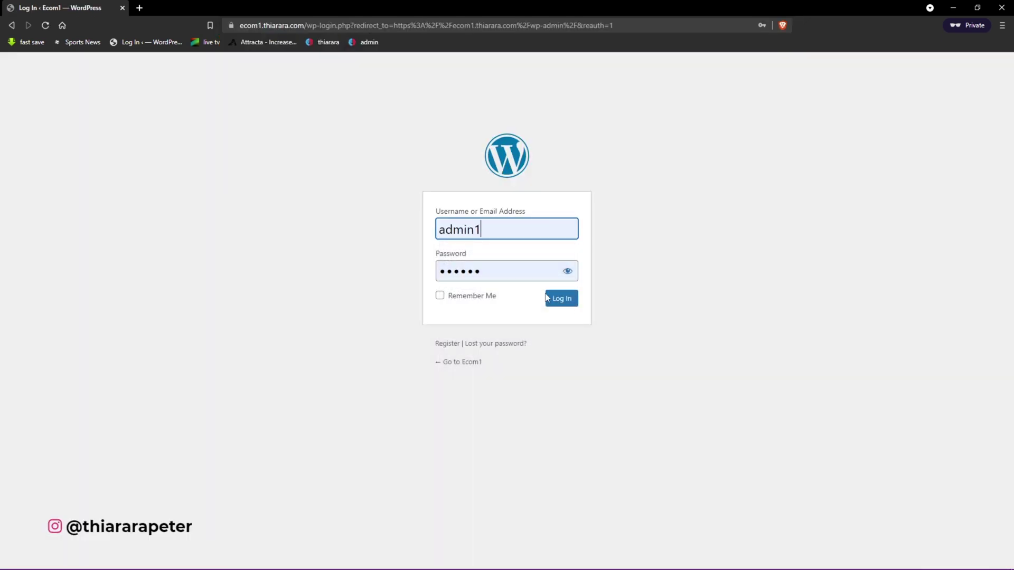
pyautogui.click(550, 299)
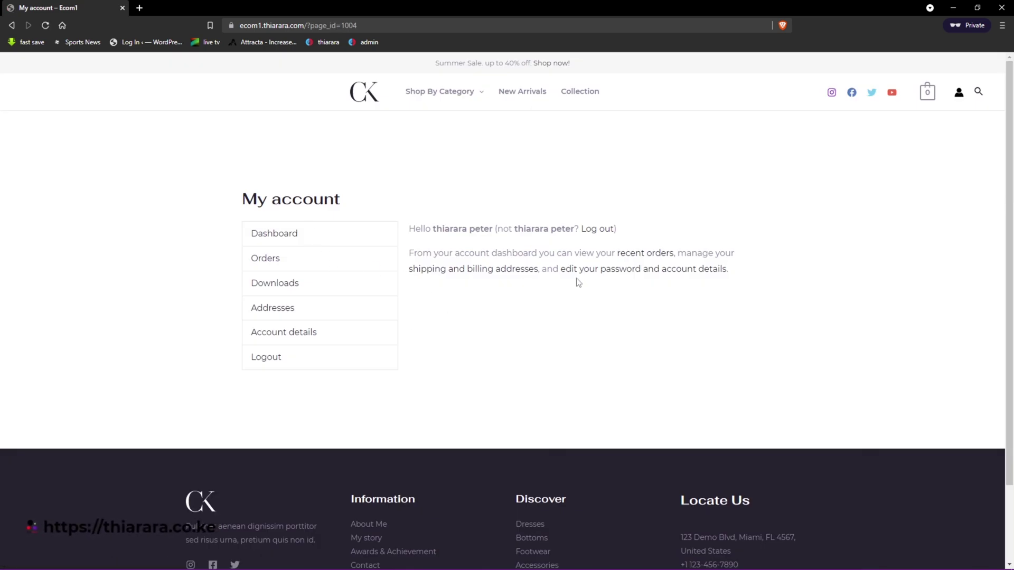
pyautogui.click(592, 276)
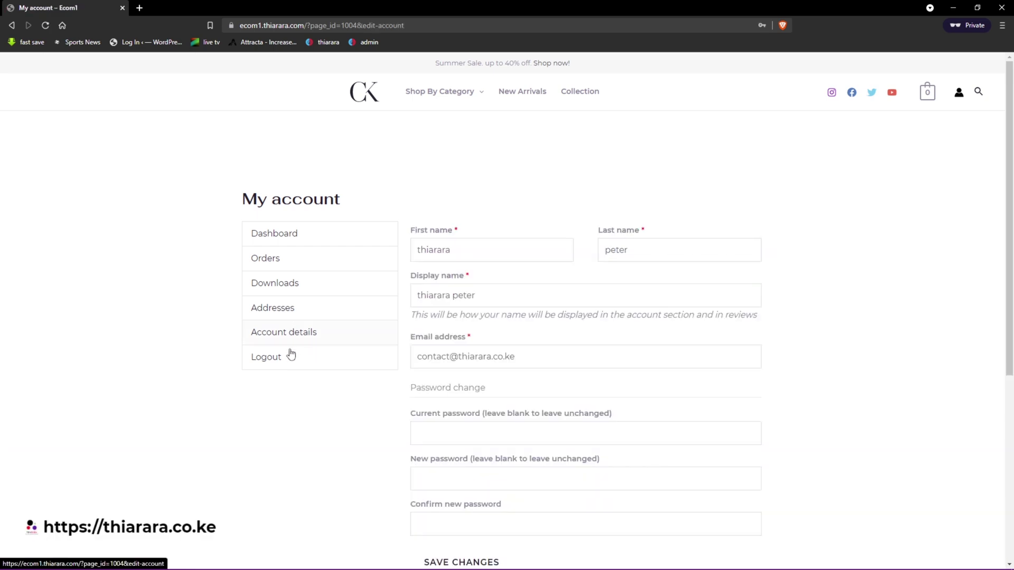
pyautogui.click(281, 363)
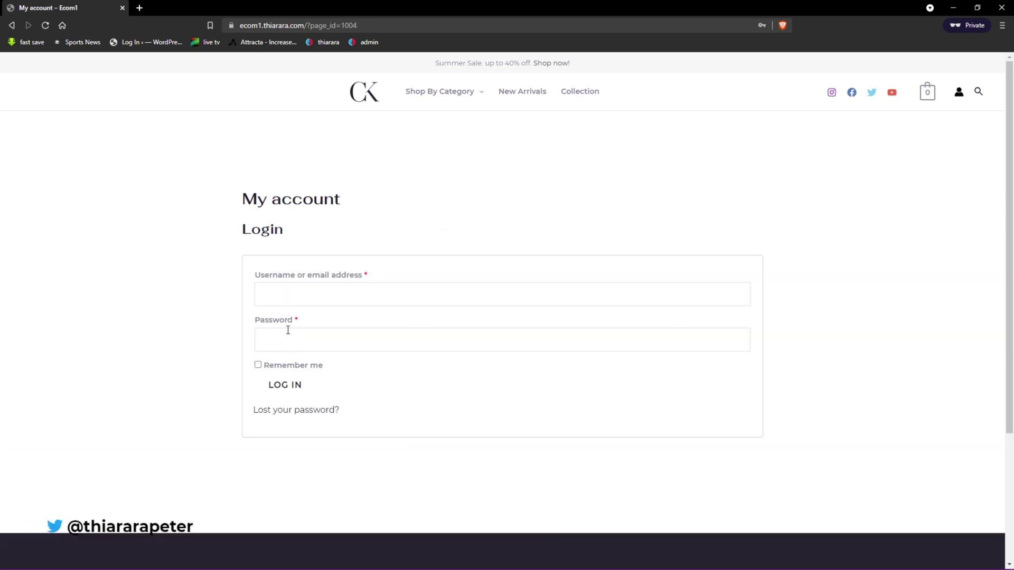
# - Fill in the Subscriber's saved username and account password on the login form, and clear the password
pyautogui.click(295, 299)
pyautogui.click(302, 327)
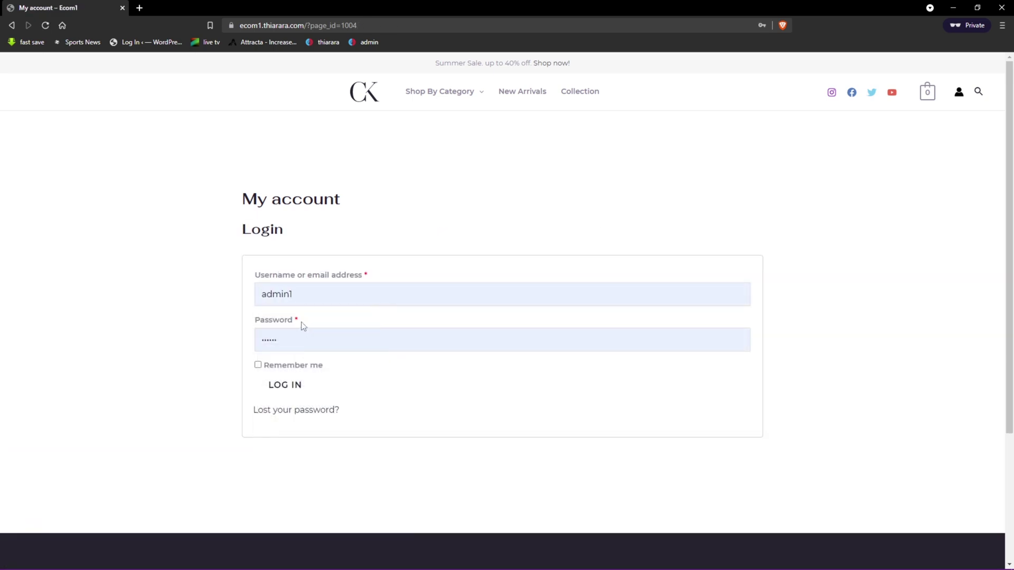
pyautogui.click(261, 345)
pyautogui.press('BackSpace')
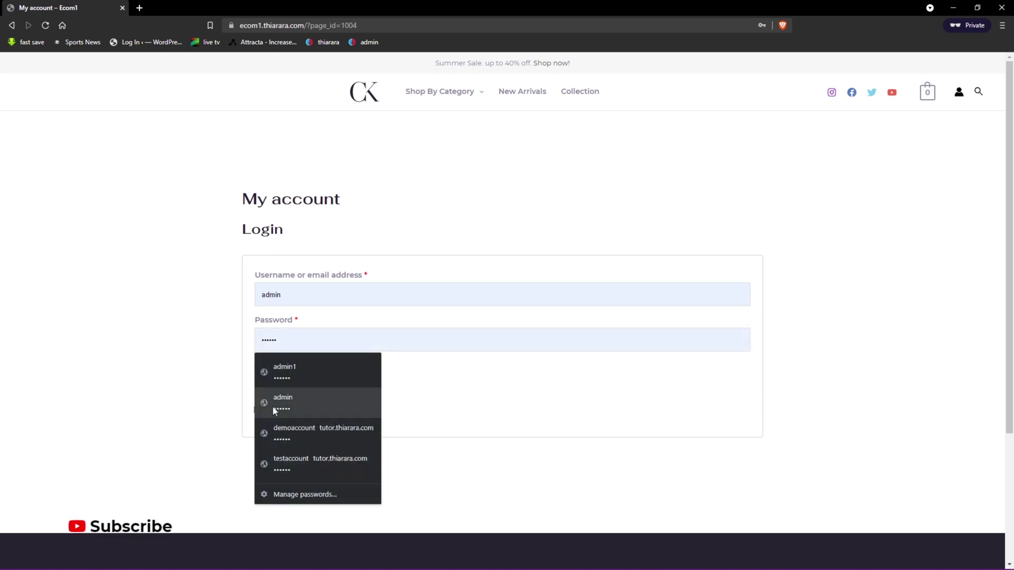
pyautogui.click(173, 492)
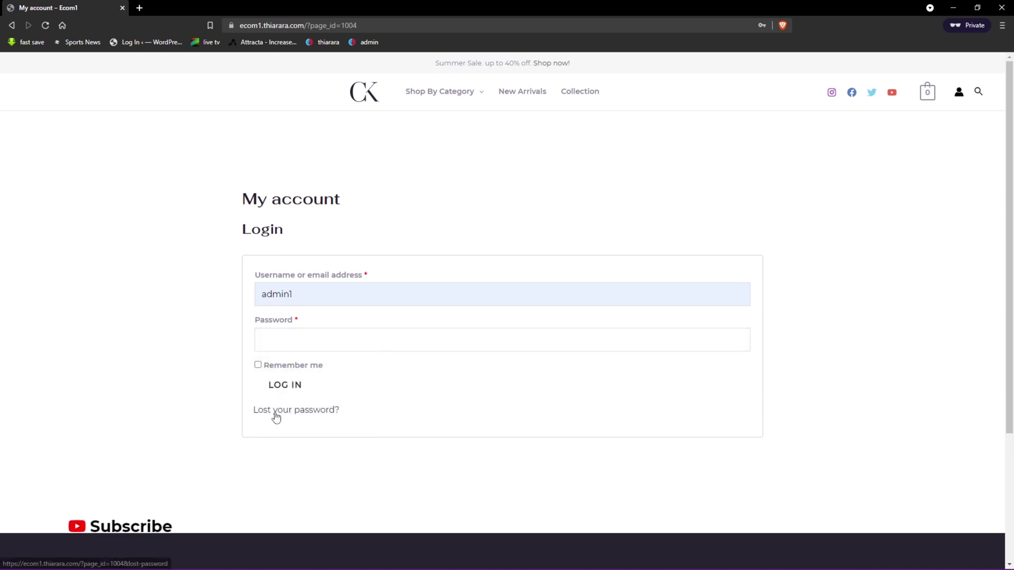
# - Request a lost-password reset link for the admin1 account
pyautogui.click(274, 412)
pyautogui.click(277, 296)
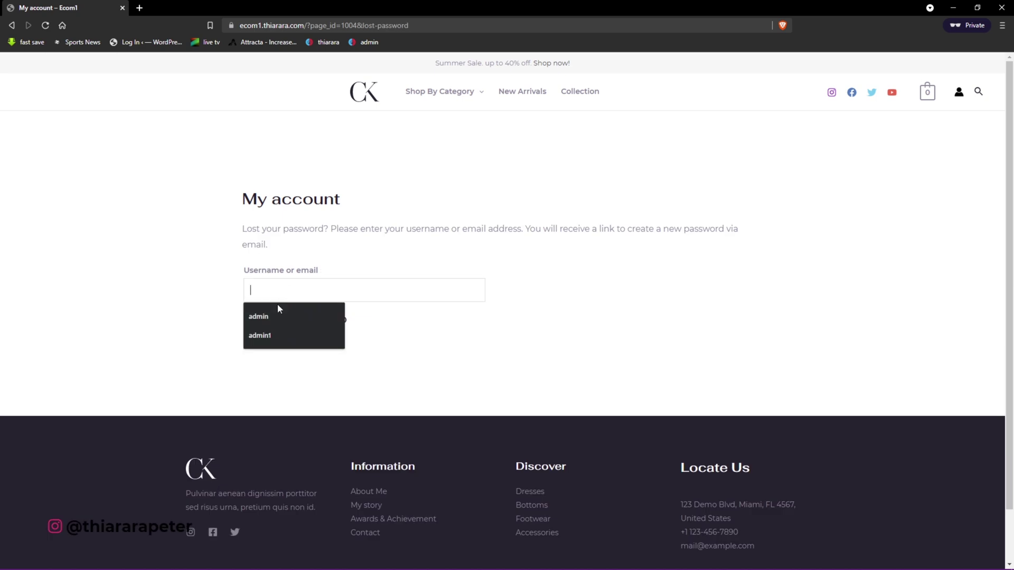
pyautogui.click(276, 334)
pyautogui.click(295, 322)
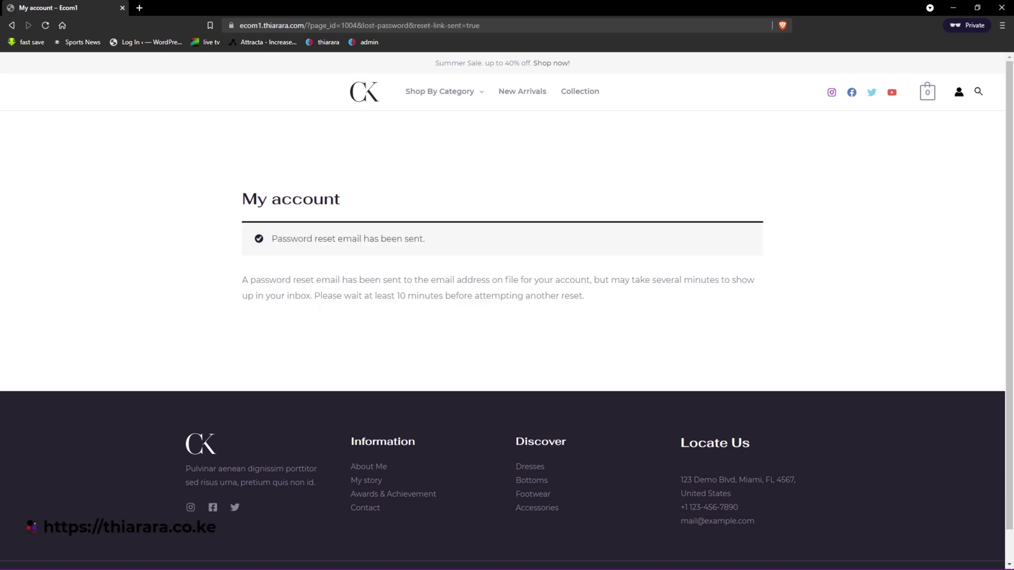
# - Switch to the Mail inbox and read the "Password Reset Request for Ecom1" email, checking its heading, site name and username
pyautogui.click(495, 557)
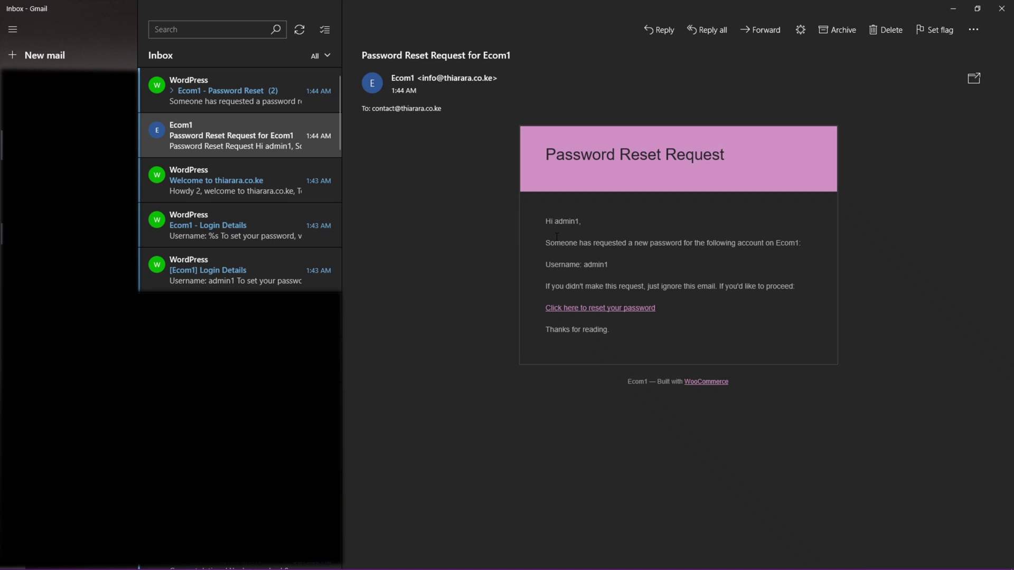
pyautogui.tripleClick(632, 152)
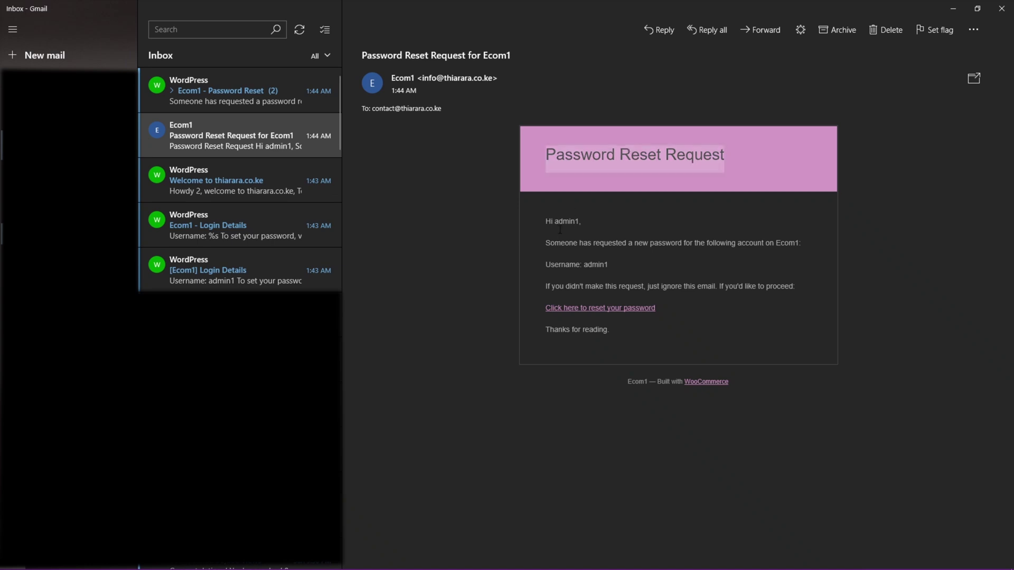
pyautogui.doubleClick(780, 244)
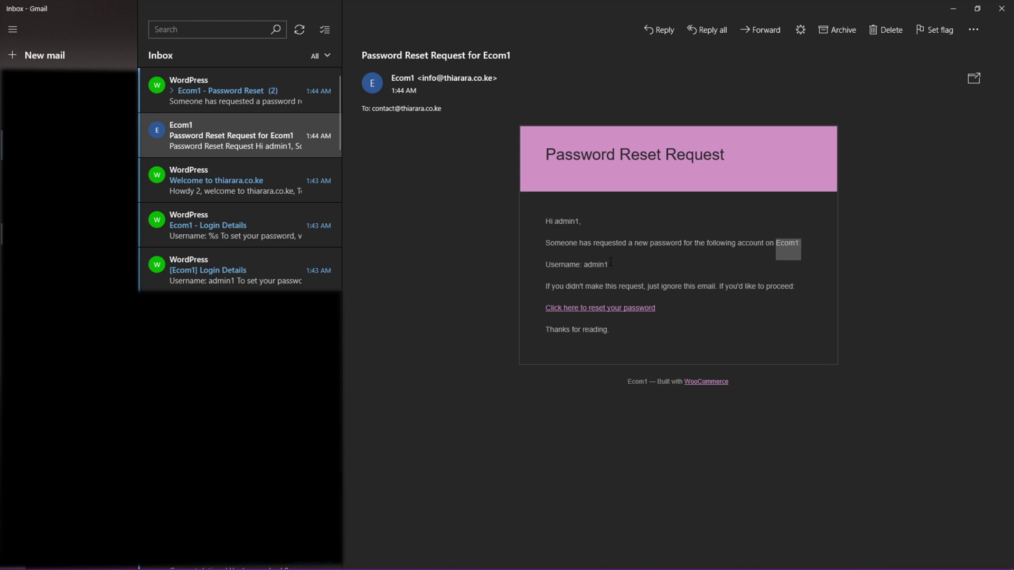
pyautogui.doubleClick(610, 263)
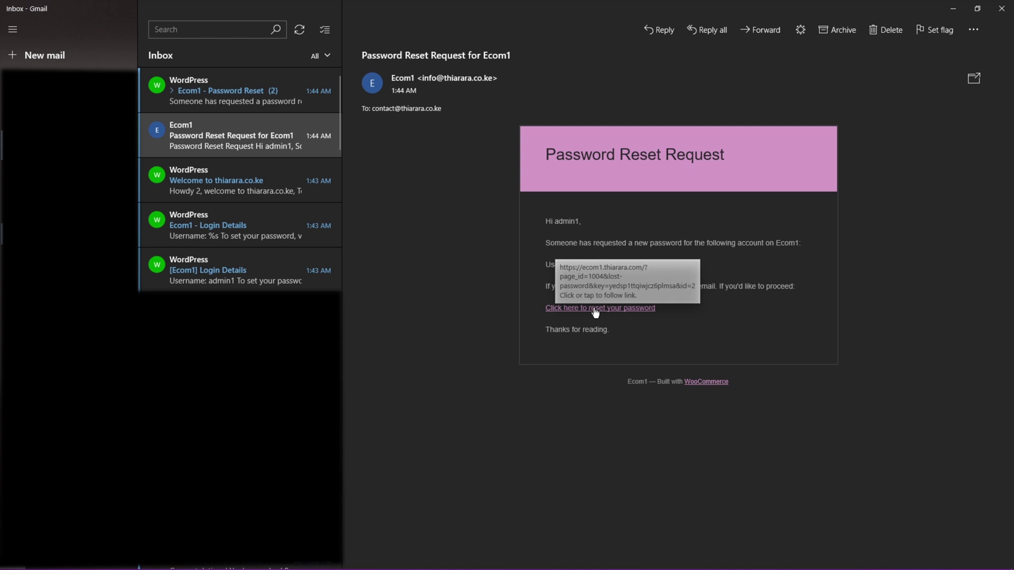
# - Open the 1:43 AM message in the "Ecom1 - Password Reset" thread, follow its reset link, and close the resulting page
pyautogui.click(238, 93)
pyautogui.click(264, 154)
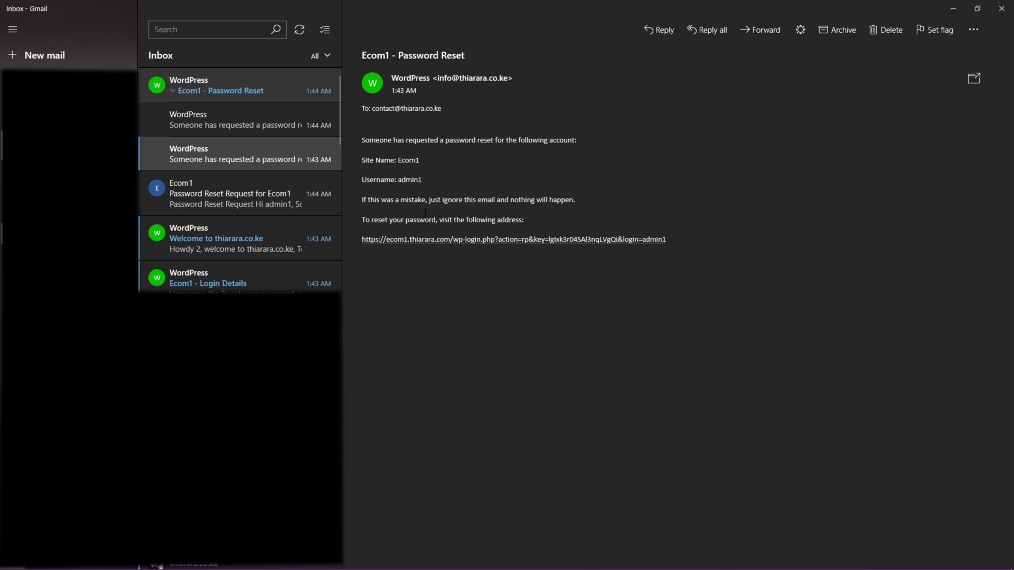
pyautogui.click(475, 239)
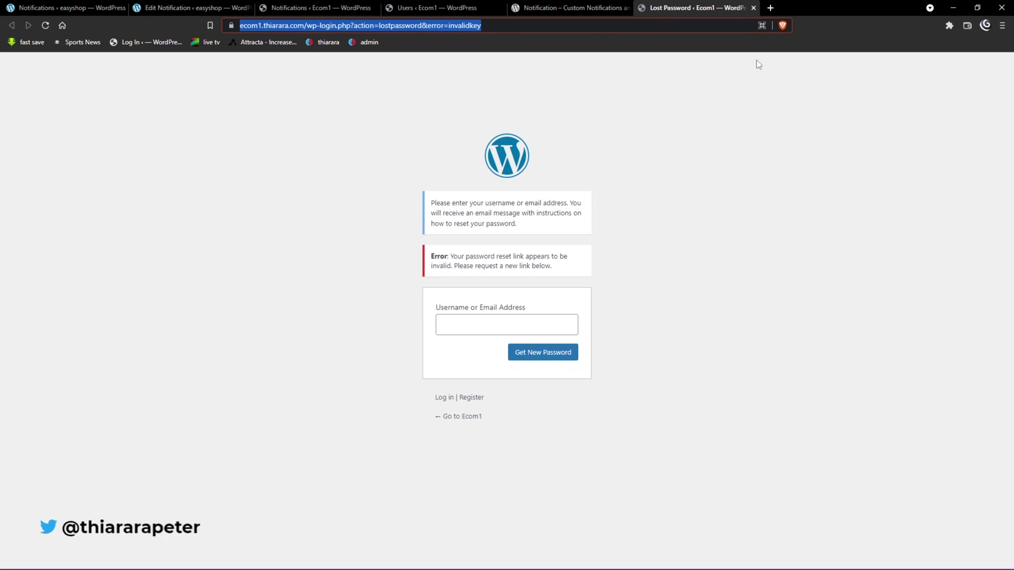
pyautogui.hotkey('ctrl', 'w')
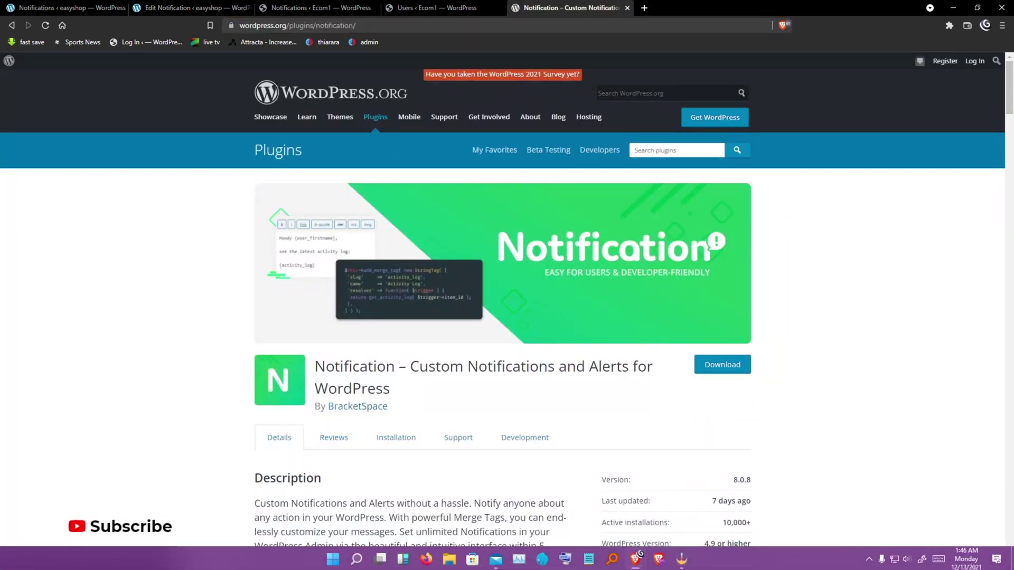
# - Return to the Mail inbox and examine the "Welcome to thiarara.co.ke" email's message and login details
pyautogui.click(495, 559)
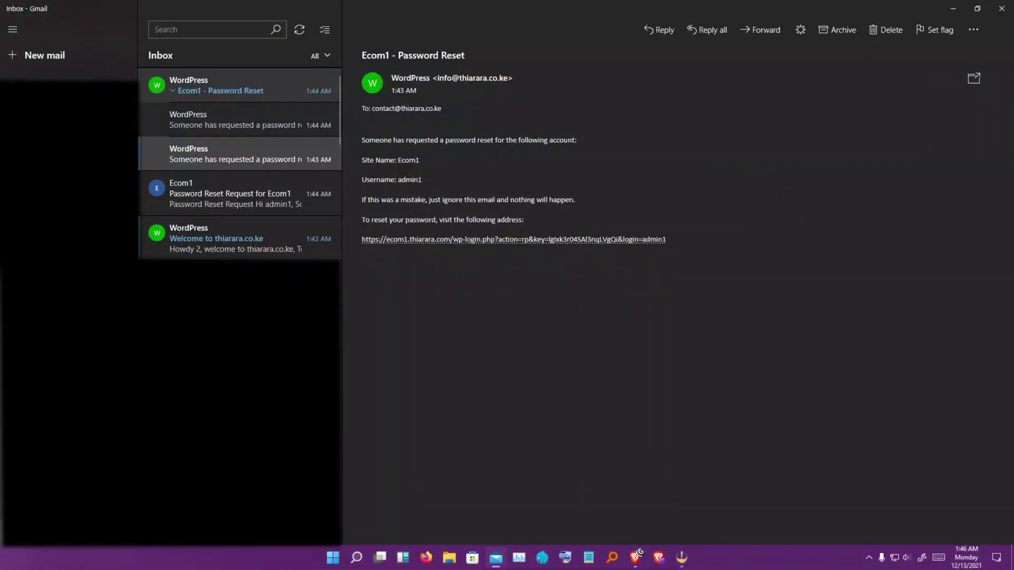
pyautogui.click(227, 232)
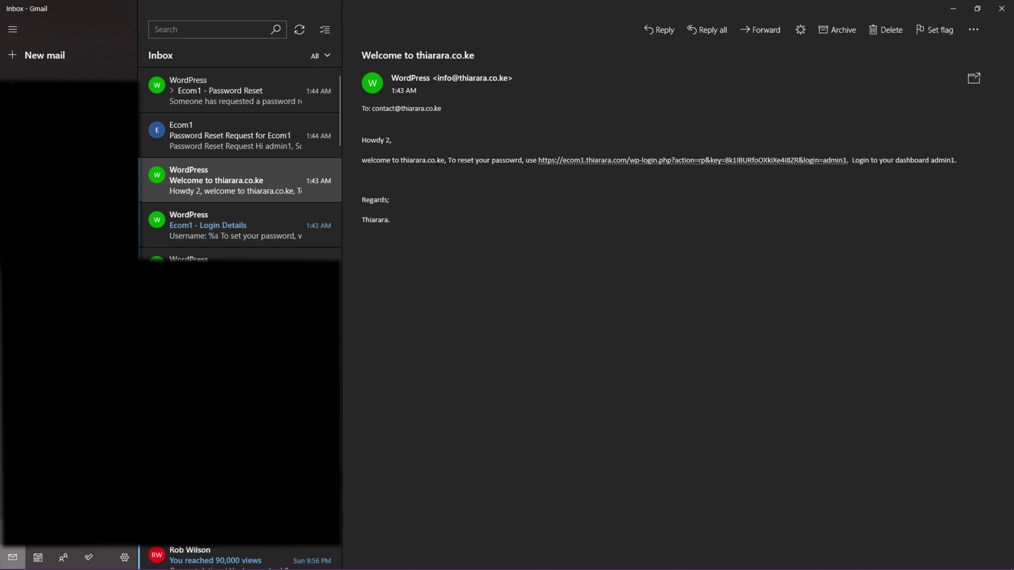
pyautogui.click(437, 163)
pyautogui.doubleClick(938, 165)
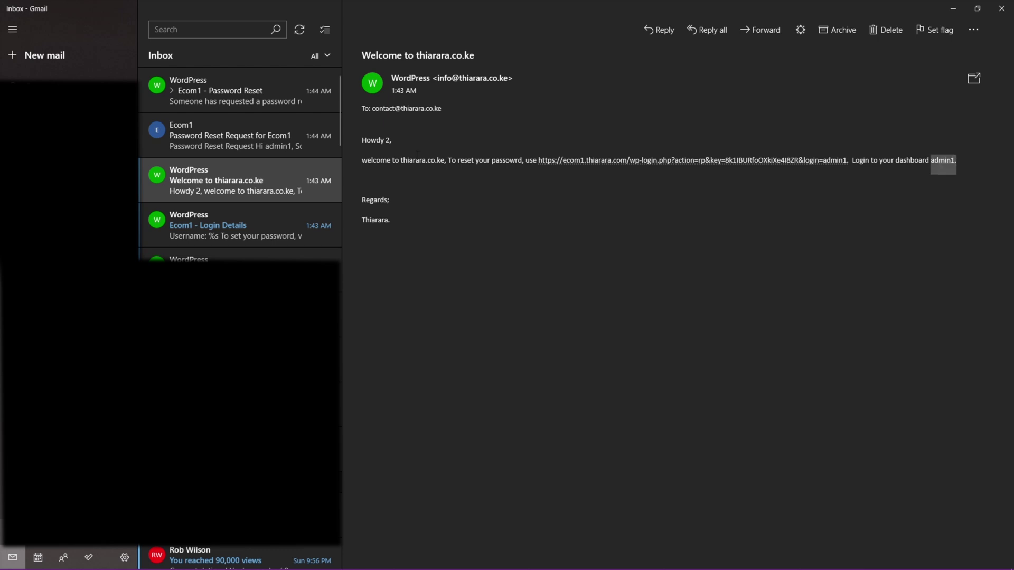
pyautogui.press('Down')
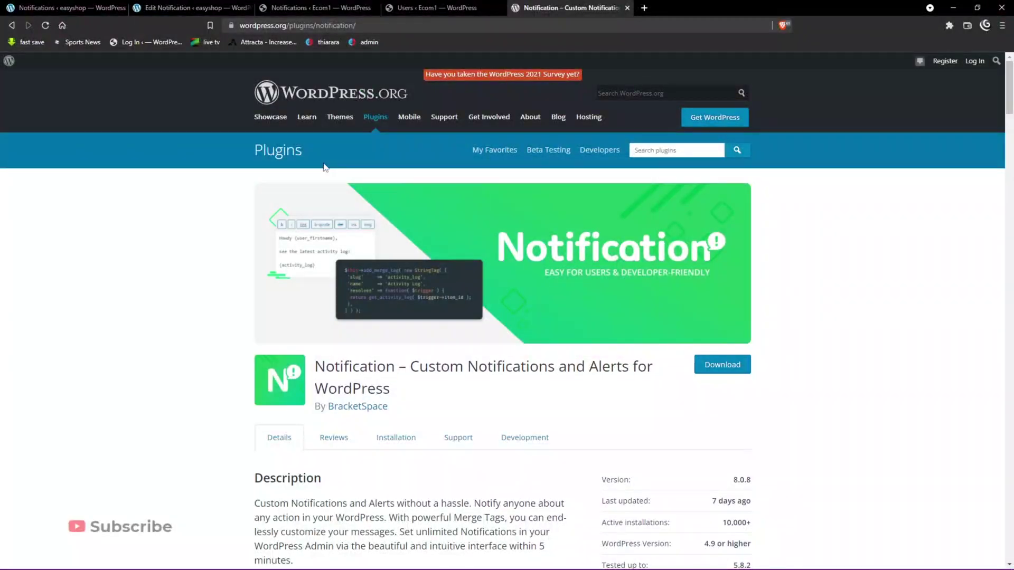
# - In the easyshop notifications list, open the editor for "User requests a password reset via 'Lost your password?'" to examine its email template
pyautogui.click(115, 10)
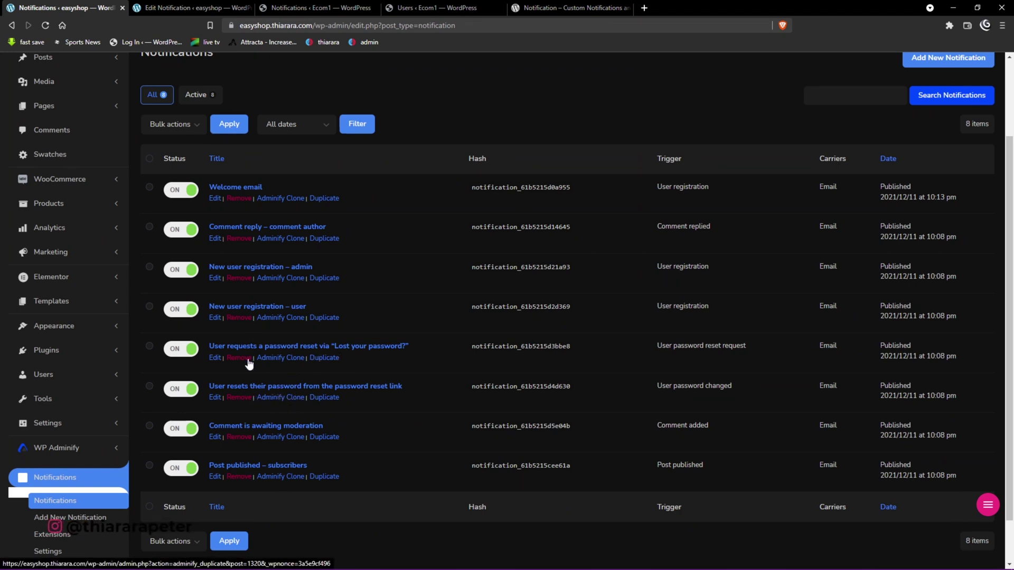
pyautogui.click(215, 358)
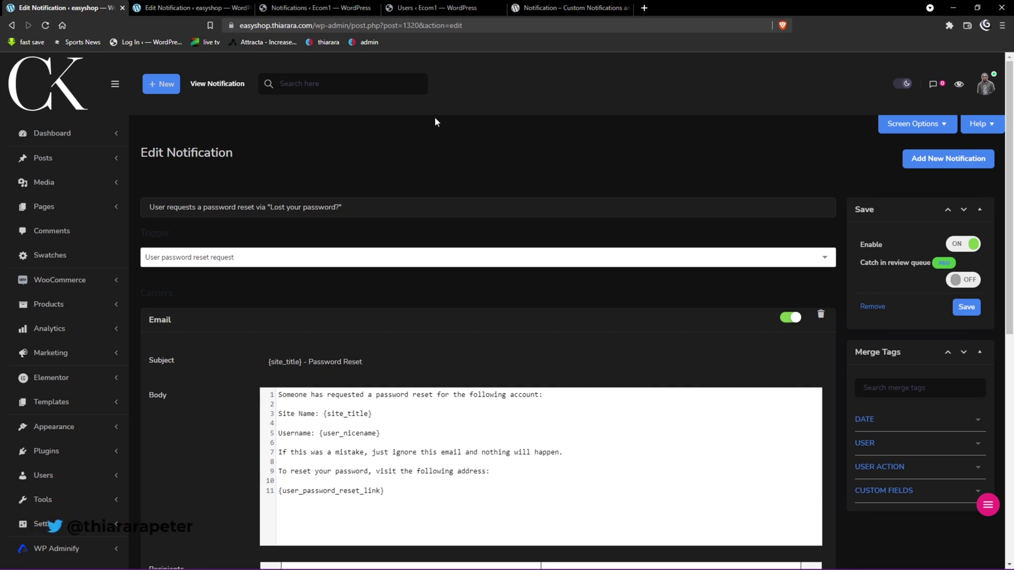
pyautogui.click(554, 8)
pyautogui.click(453, 7)
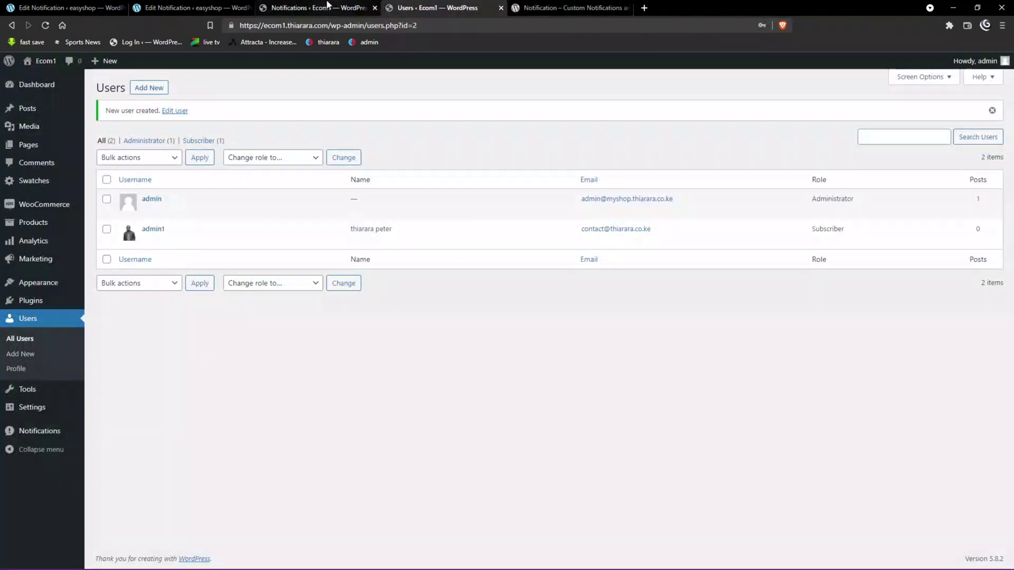
pyautogui.click(165, 6)
pyautogui.click(286, 7)
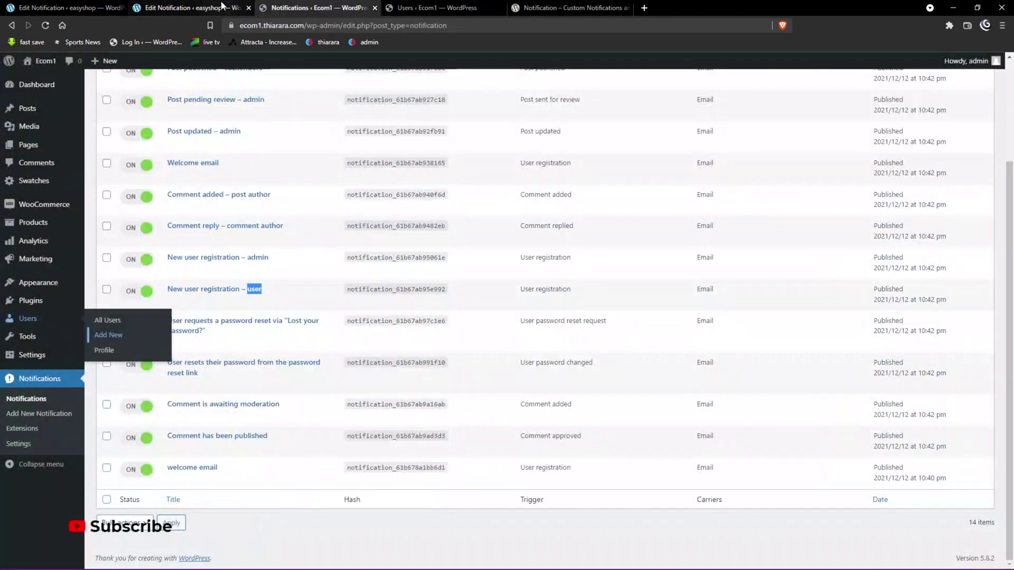
pyautogui.click(173, 6)
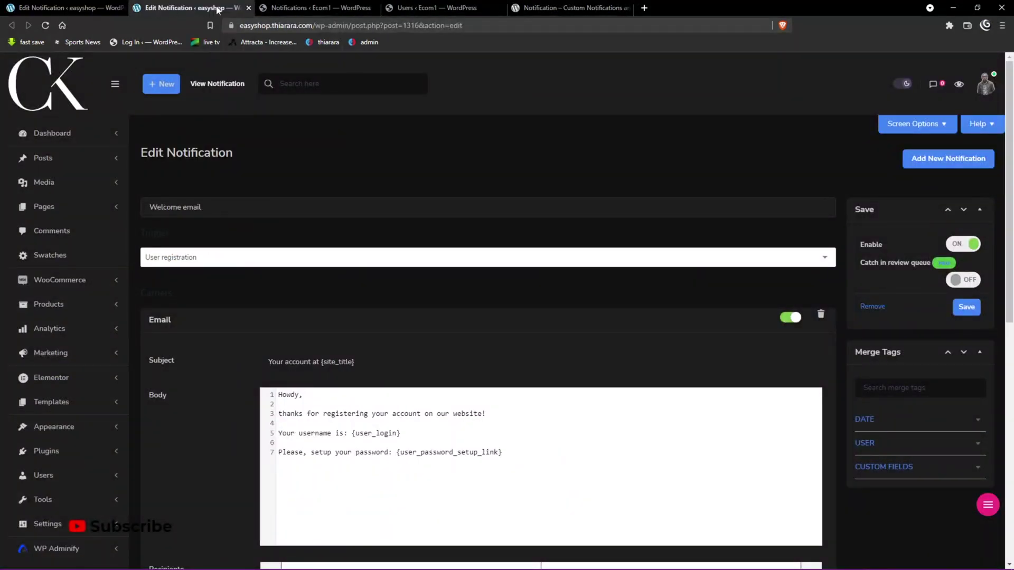
pyautogui.click(296, 8)
# - Open the Notifications settings on the Ecom1 site and look over the General options
pyautogui.click(413, 6)
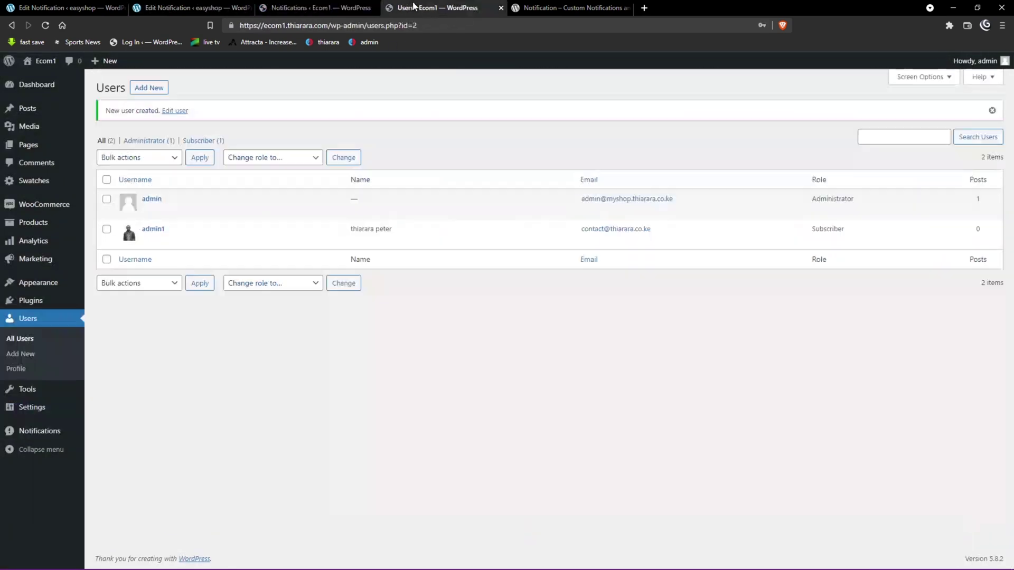
pyautogui.click(45, 435)
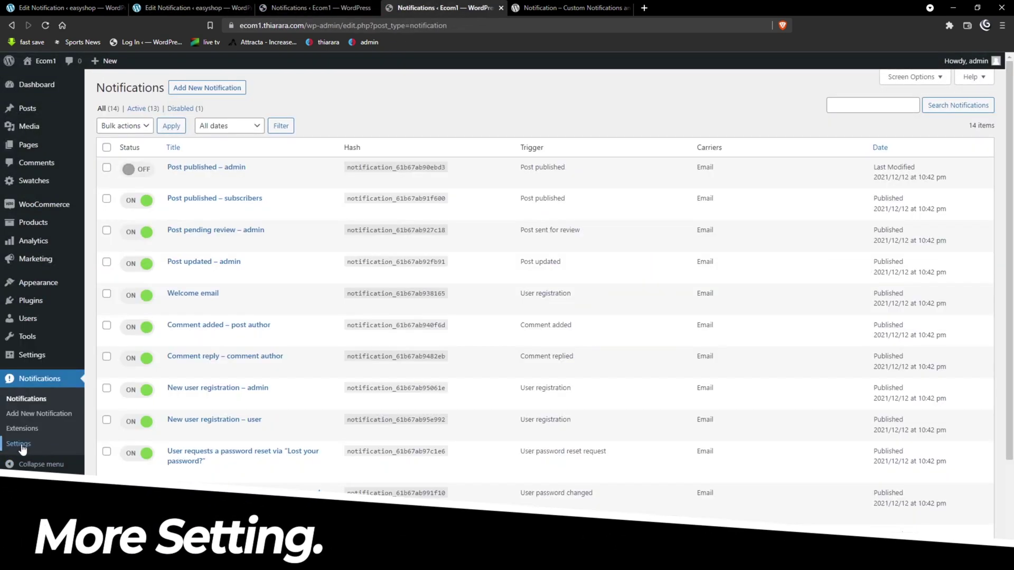
pyautogui.click(18, 445)
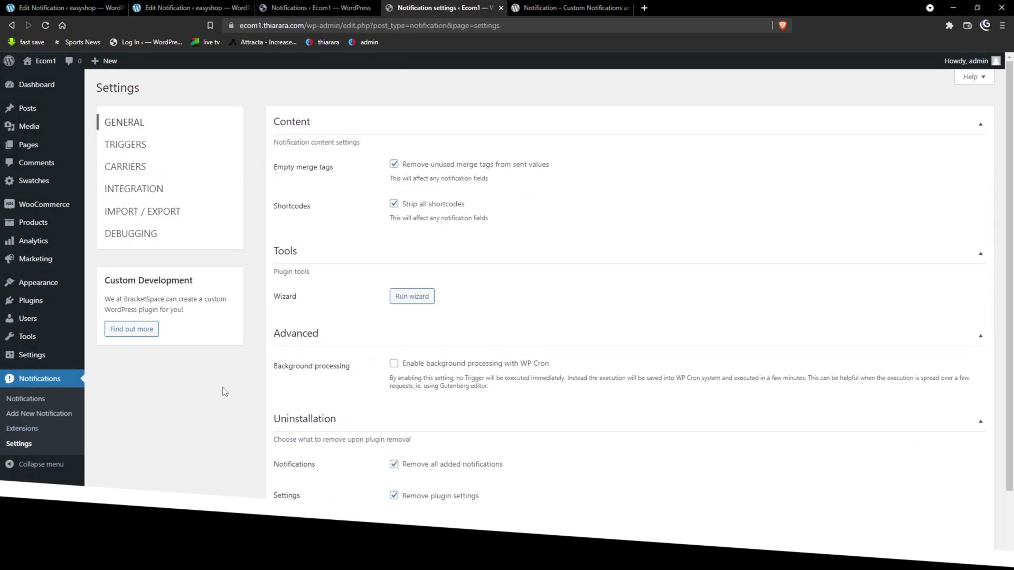
pyautogui.click(125, 128)
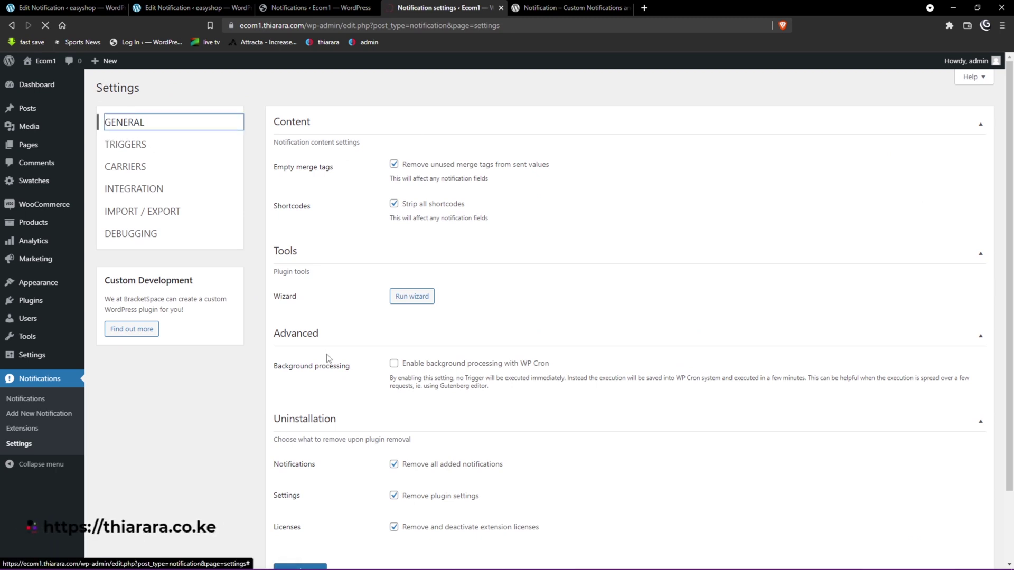
pyautogui.scroll(-2, 346, 370)
# - In the Triggers settings, remove Page from the post types so only Post is included
pyautogui.click(177, 150)
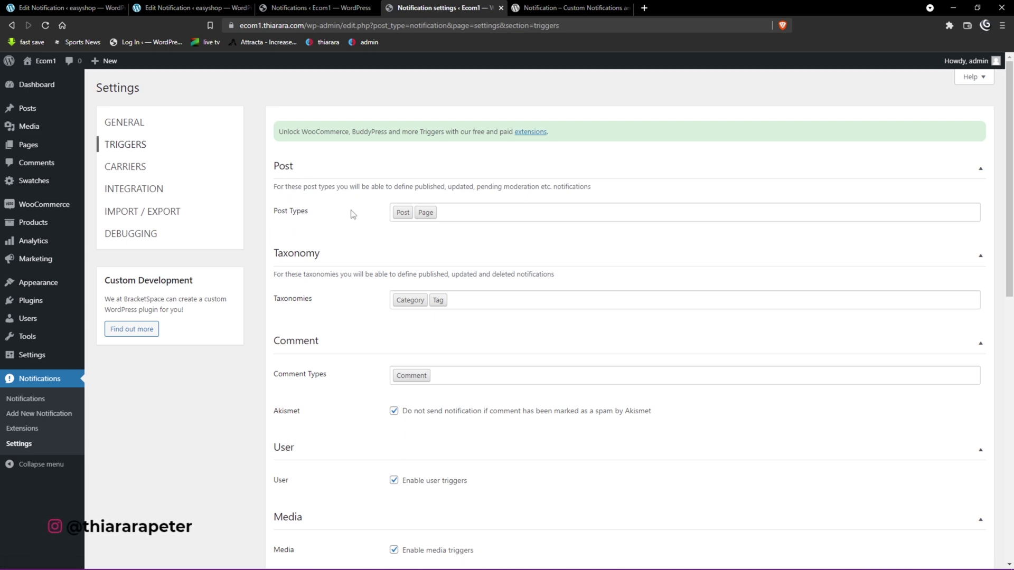
pyautogui.click(462, 213)
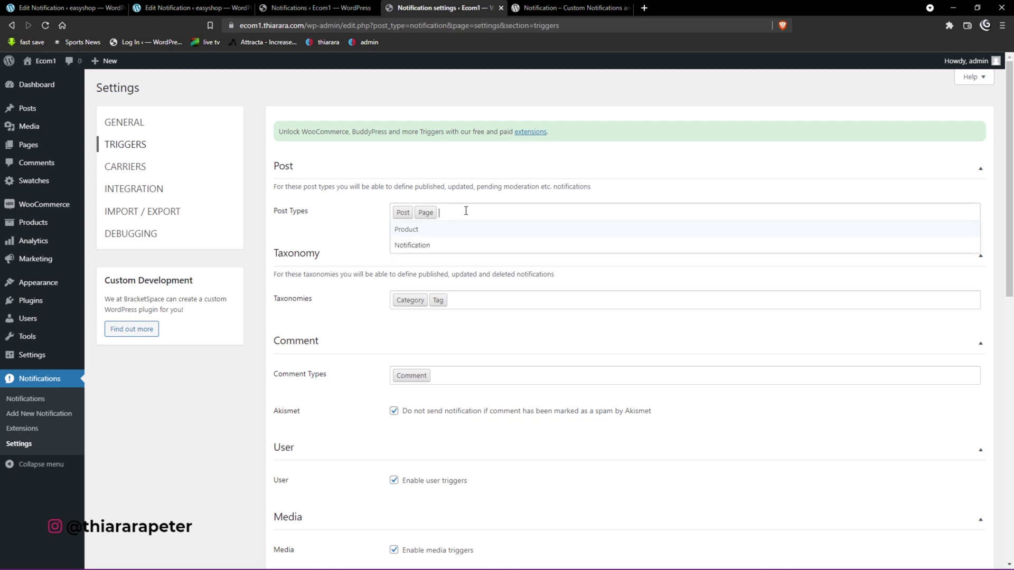
pyautogui.press('BackSpace')
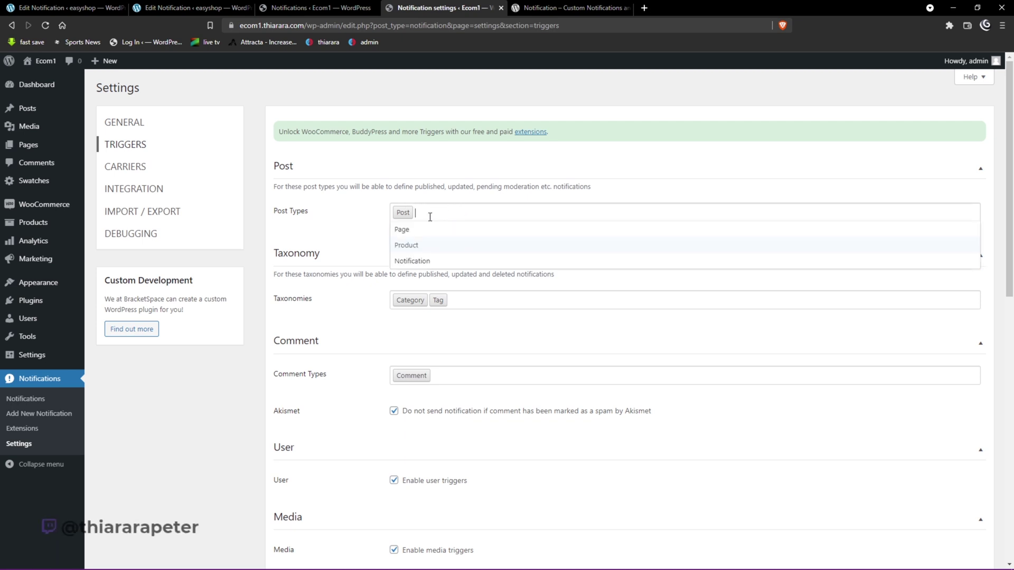
pyautogui.click(359, 209)
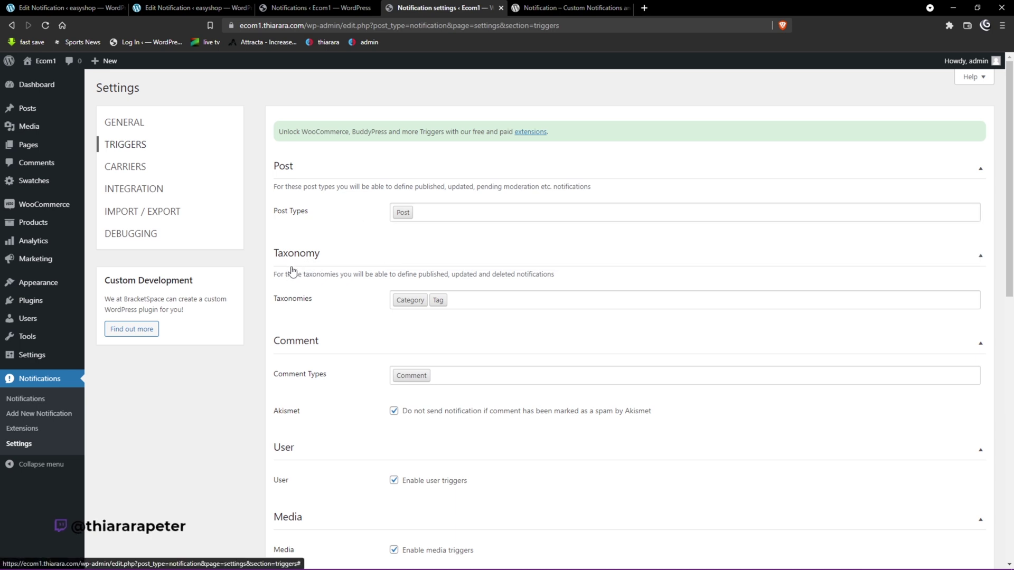
# - Remove Category and Tag from the taxonomies in the trigger settings
pyautogui.click(461, 298)
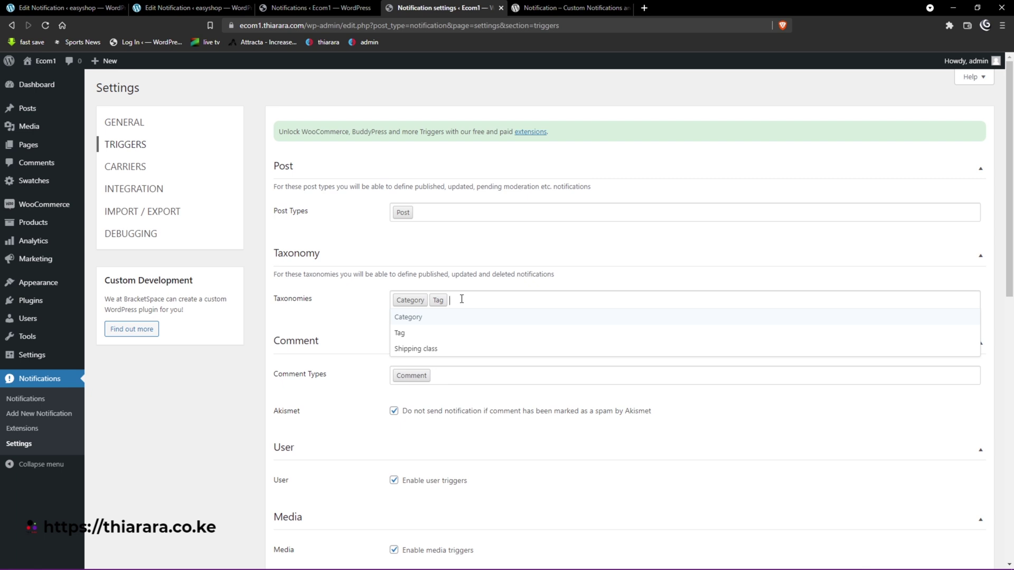
pyautogui.press('BackSpace')
pyautogui.press('BackSpace')
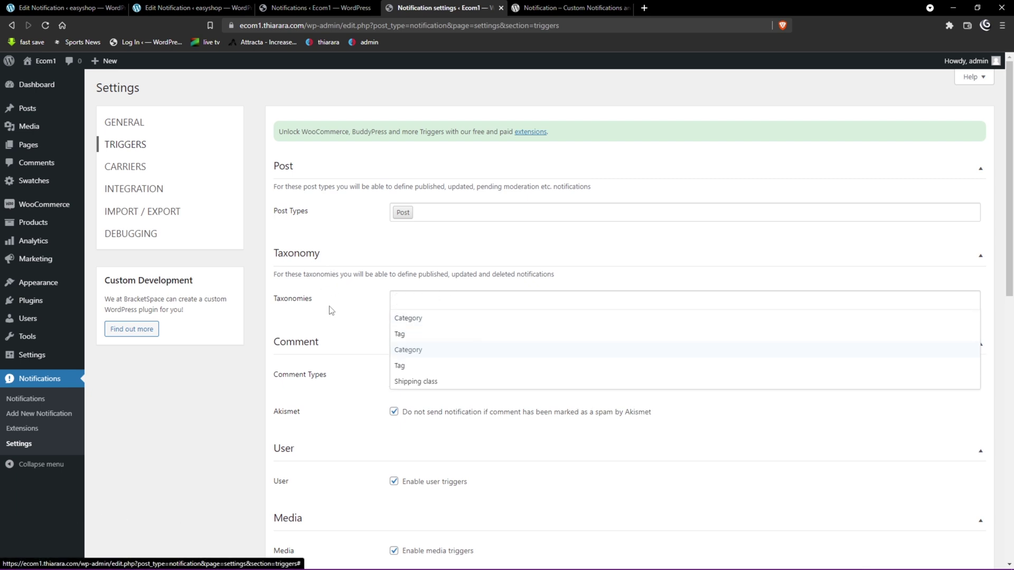
pyautogui.click(351, 332)
# - Look over the Comment trigger settings, examining the available comment types and the Akismet spam option
pyautogui.scroll(-2, 338, 344)
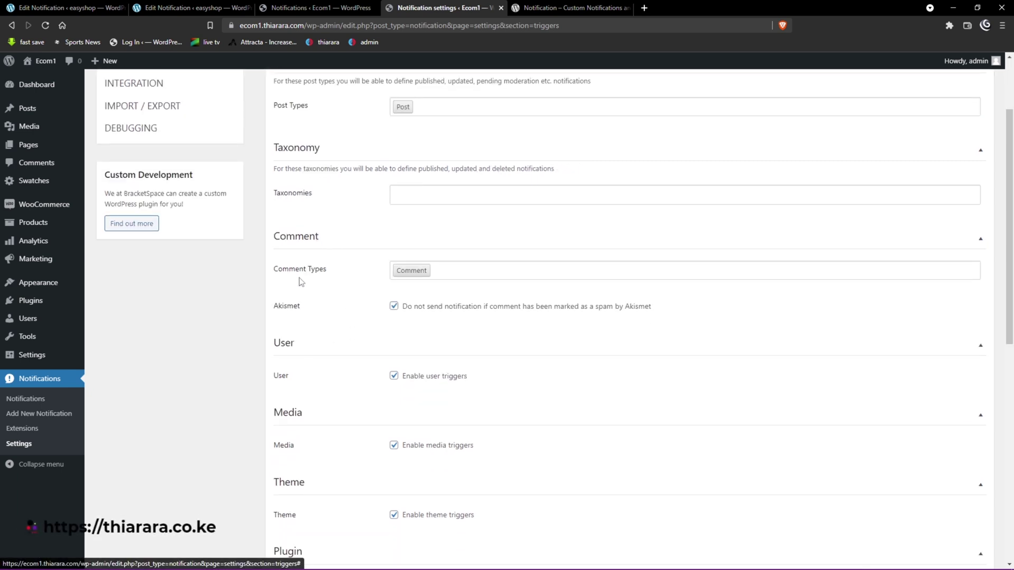
pyautogui.click(442, 272)
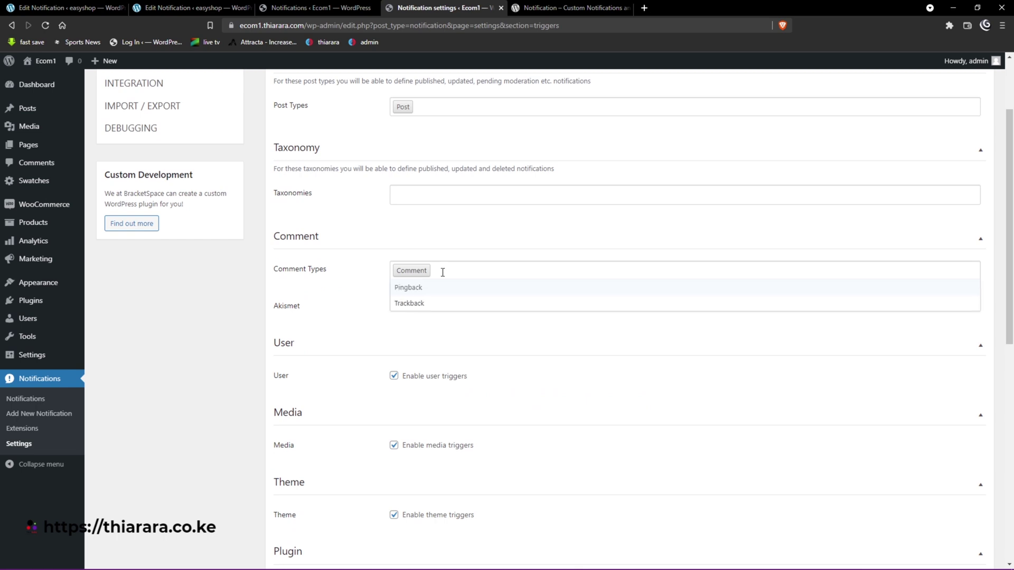
pyautogui.click(336, 300)
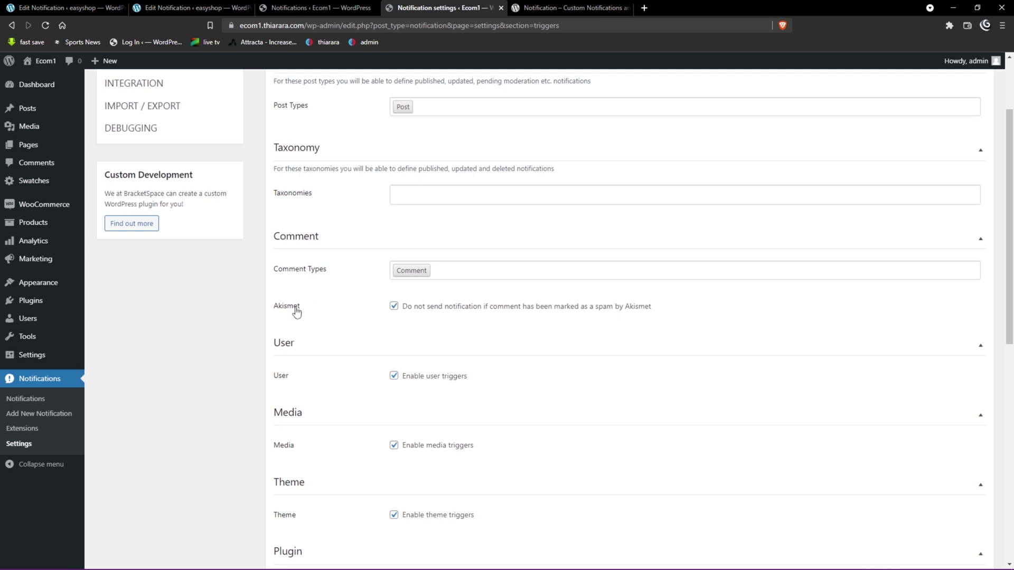
pyautogui.moveTo(300, 307); pyautogui.dragTo(276, 311)
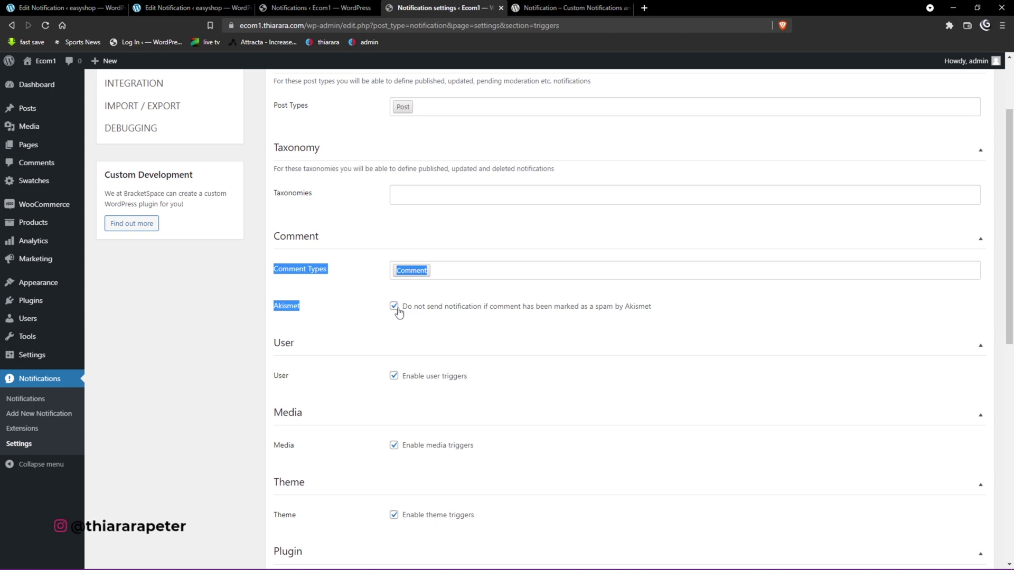
pyautogui.click(352, 321)
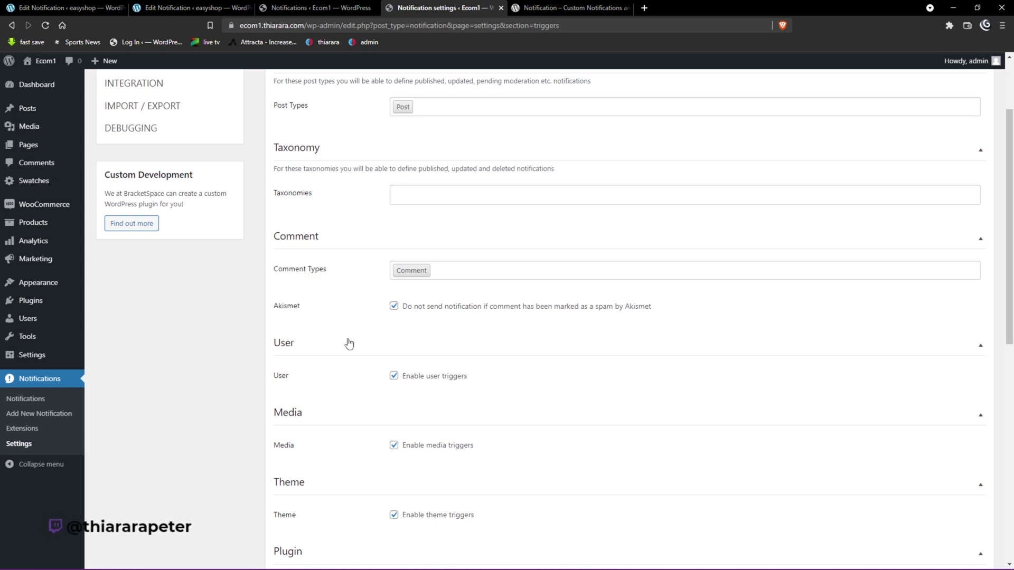
# - Disable the media, theme and plugin triggers and save the trigger settings
pyautogui.scroll(-2, 330, 317)
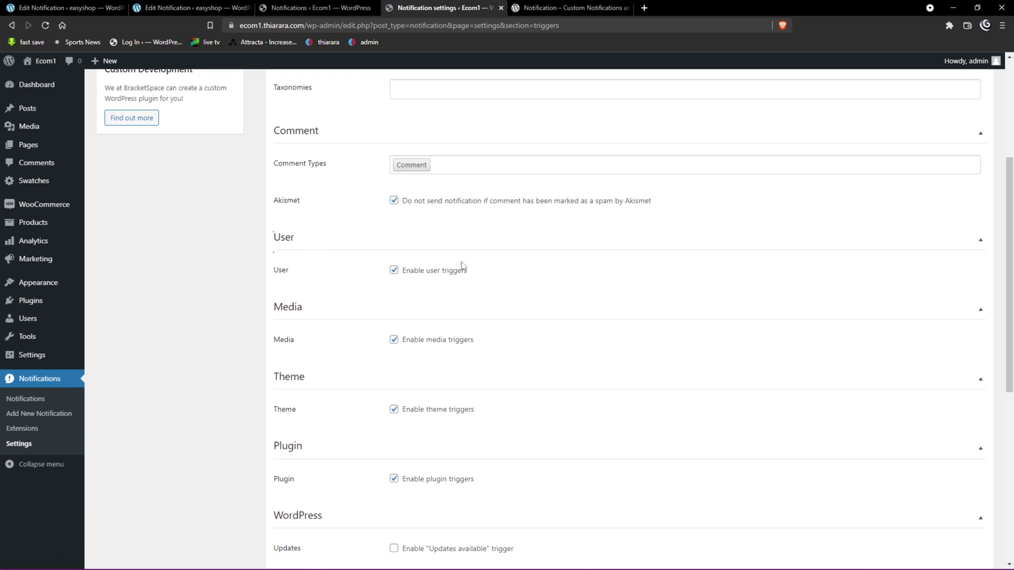
pyautogui.click(394, 345)
pyautogui.click(394, 411)
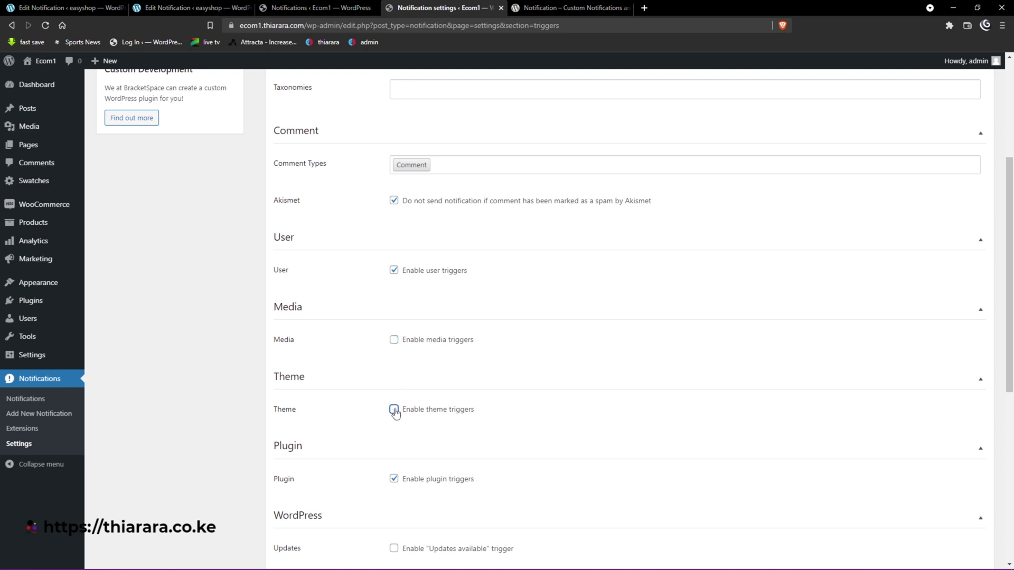
pyautogui.scroll(-3, 395, 412)
pyautogui.click(395, 323)
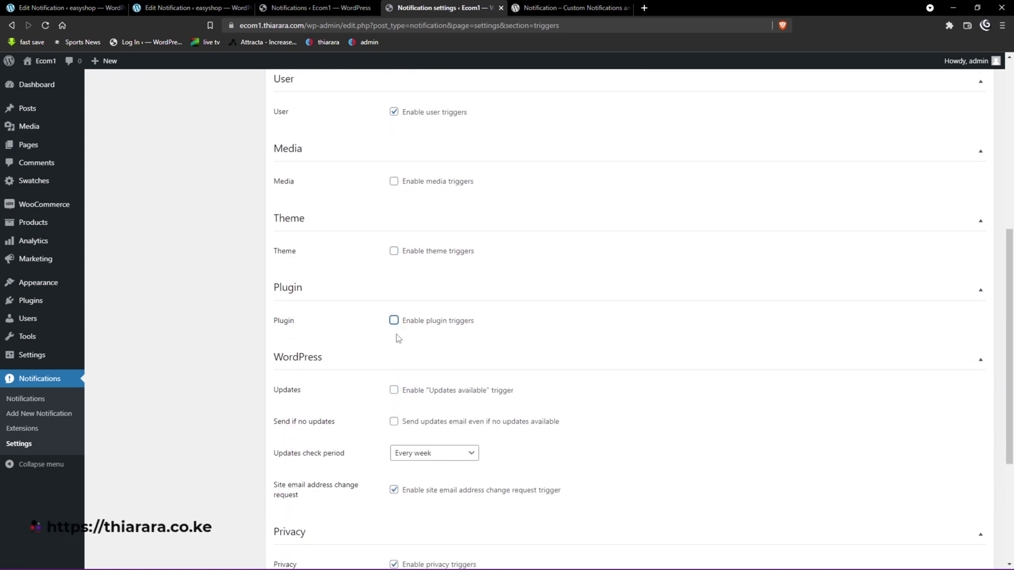
pyautogui.scroll(-2, 394, 370)
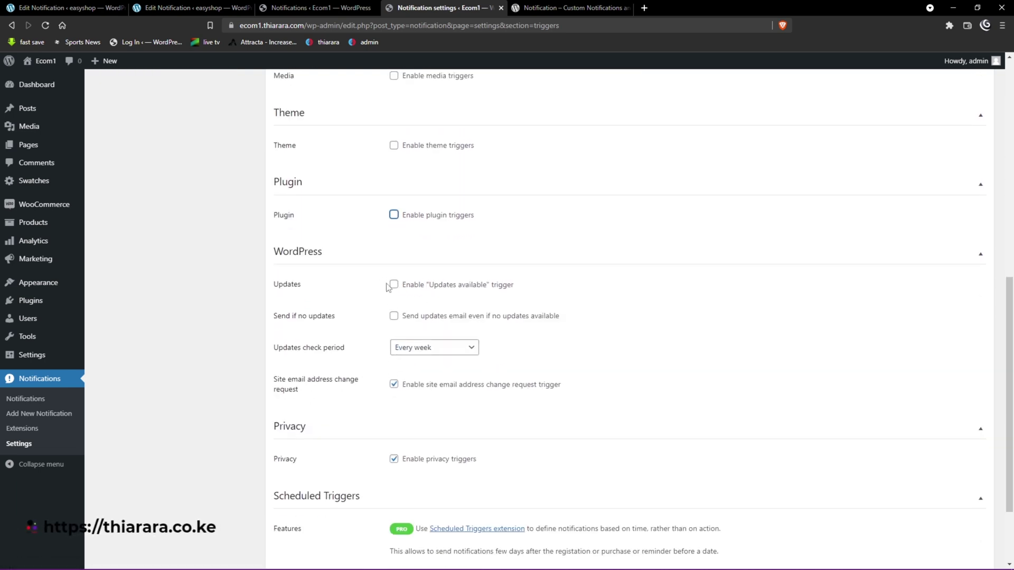
pyautogui.scroll(-2, 422, 428)
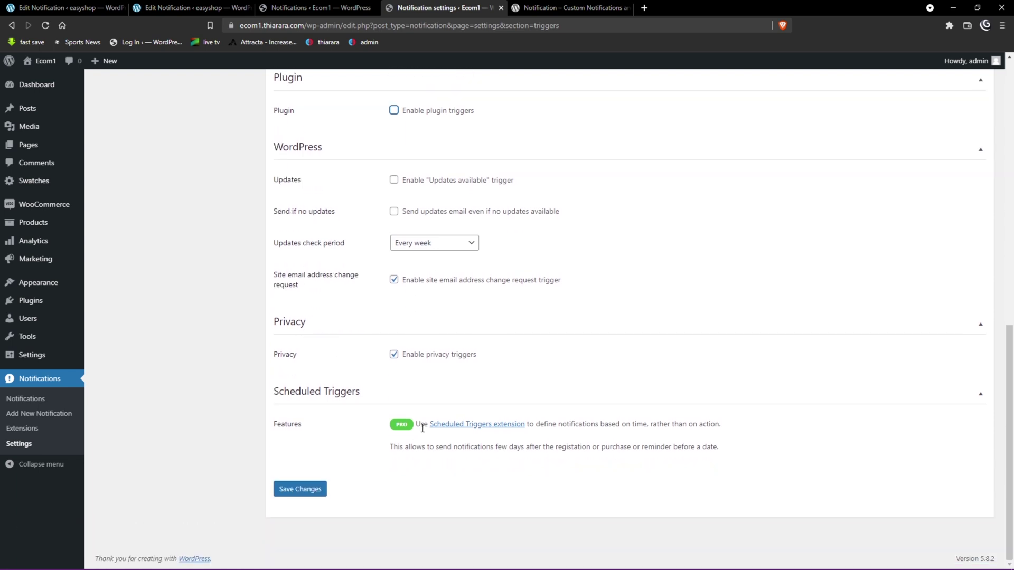
pyautogui.click(288, 488)
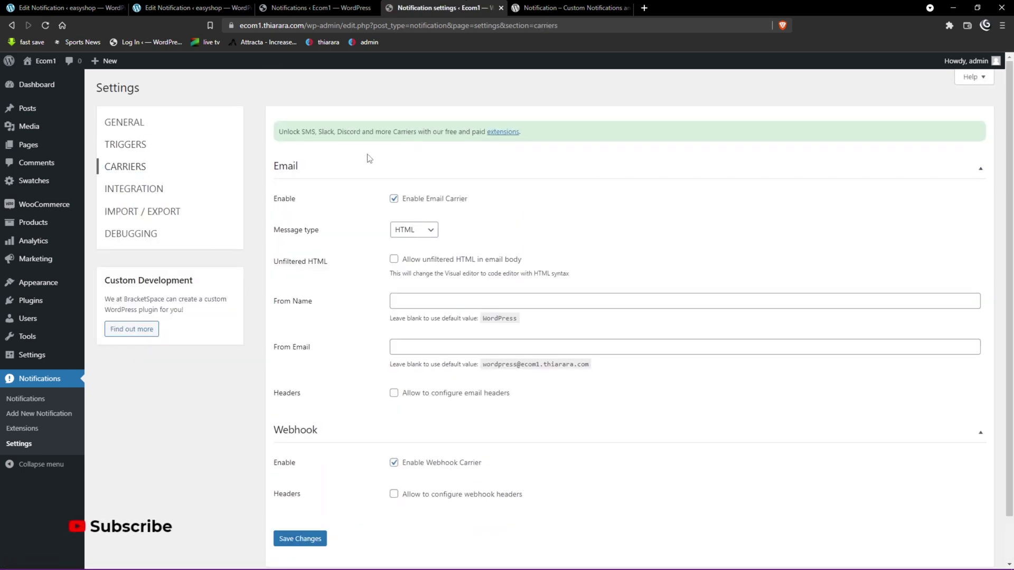
# - In the Carriers settings, examine the email message types and default From Name, and check the sender shown in the Mail app's inbox
pyautogui.click(429, 229)
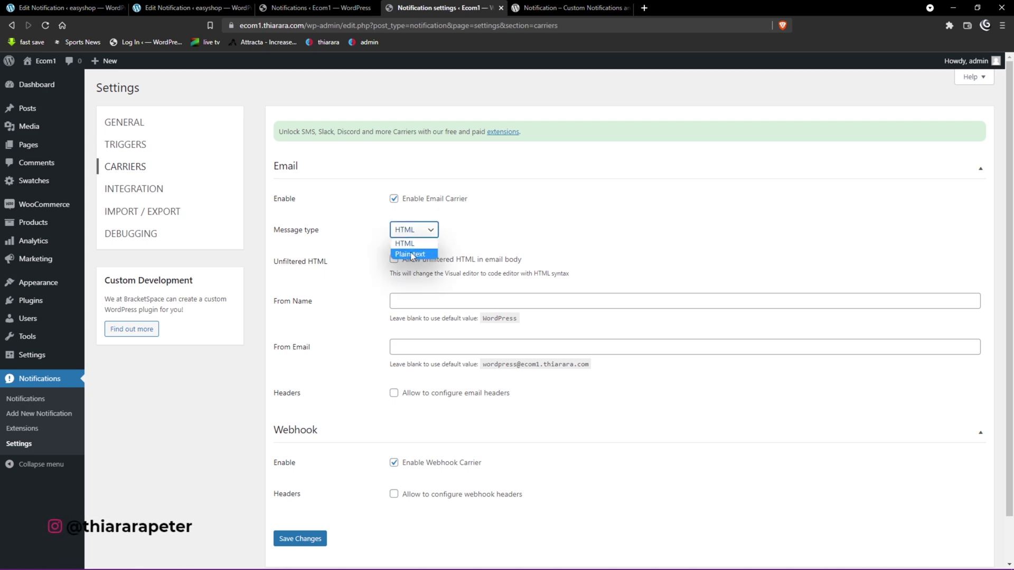
pyautogui.click(407, 243)
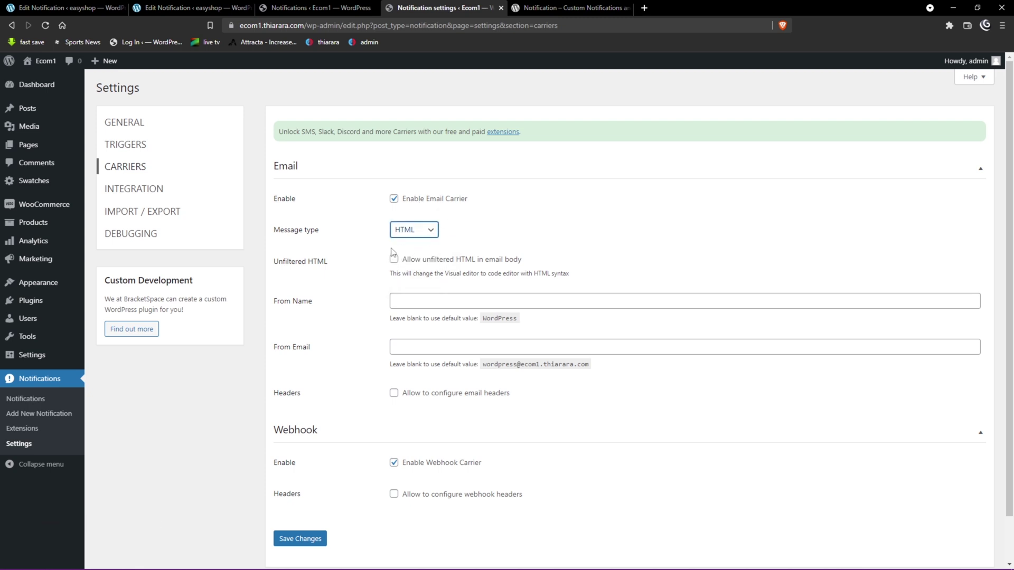
pyautogui.click(419, 299)
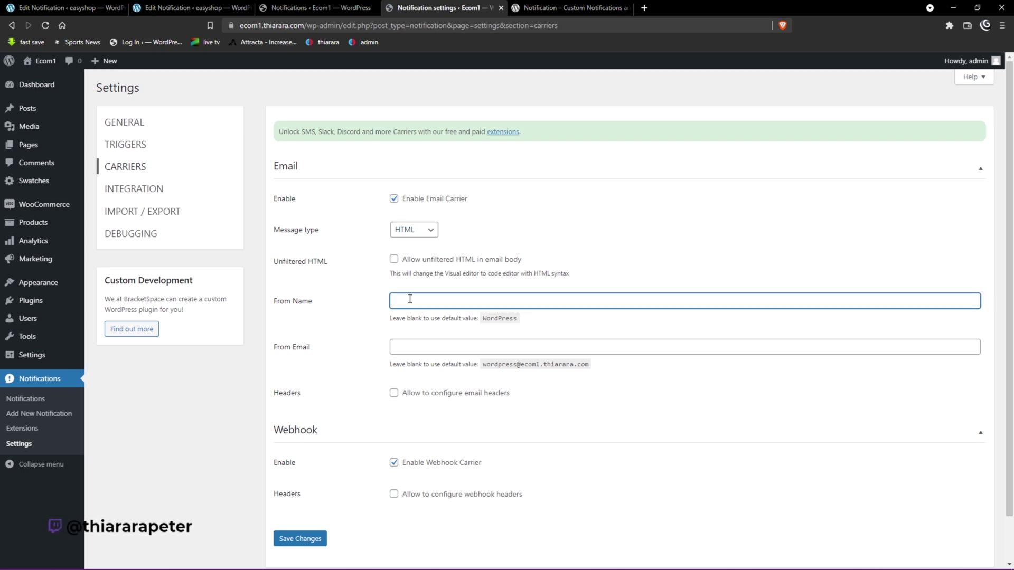
pyautogui.moveTo(525, 321); pyautogui.dragTo(481, 319)
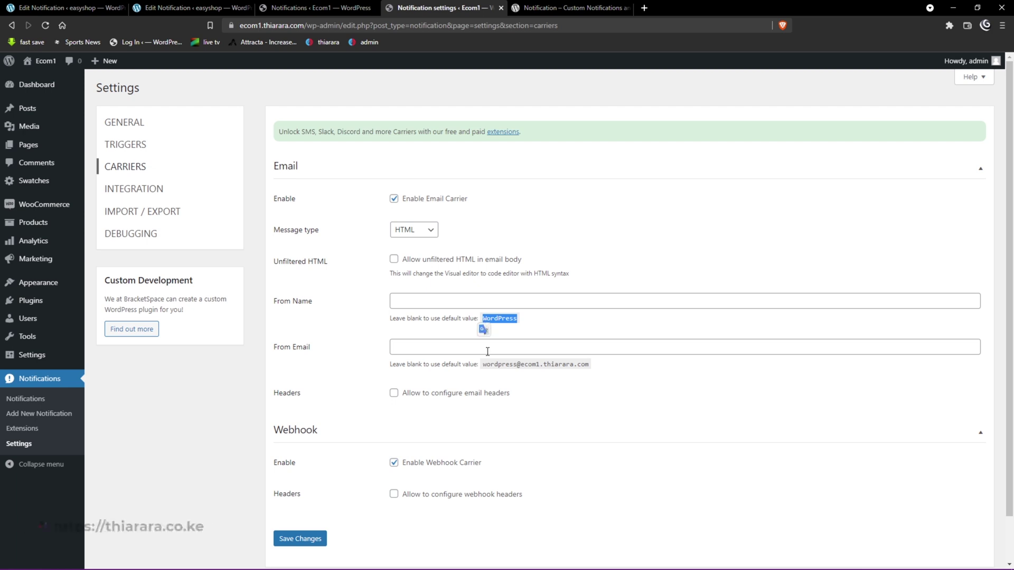
pyautogui.click(498, 560)
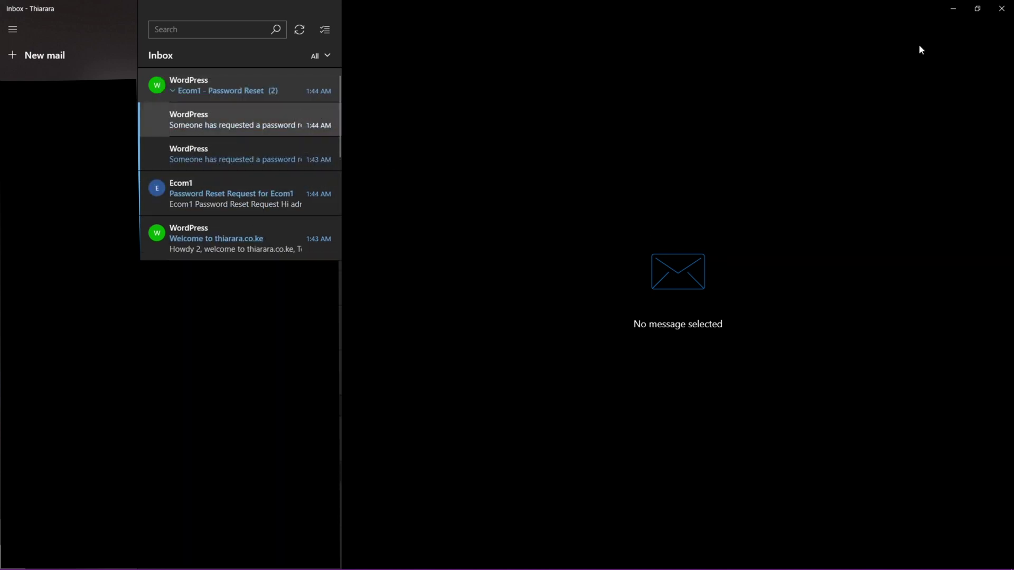
pyautogui.click(964, 11)
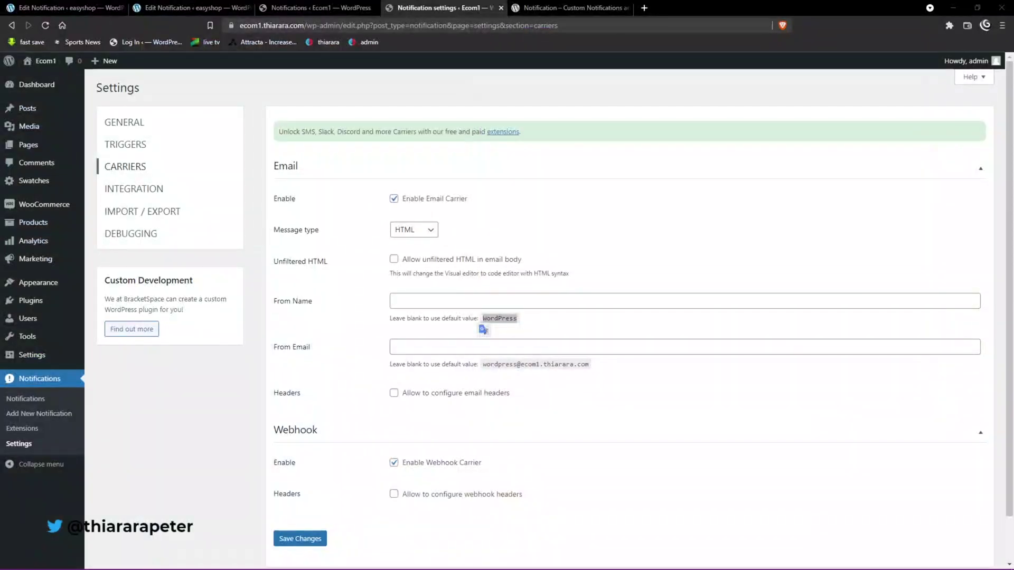
pyautogui.click(406, 302)
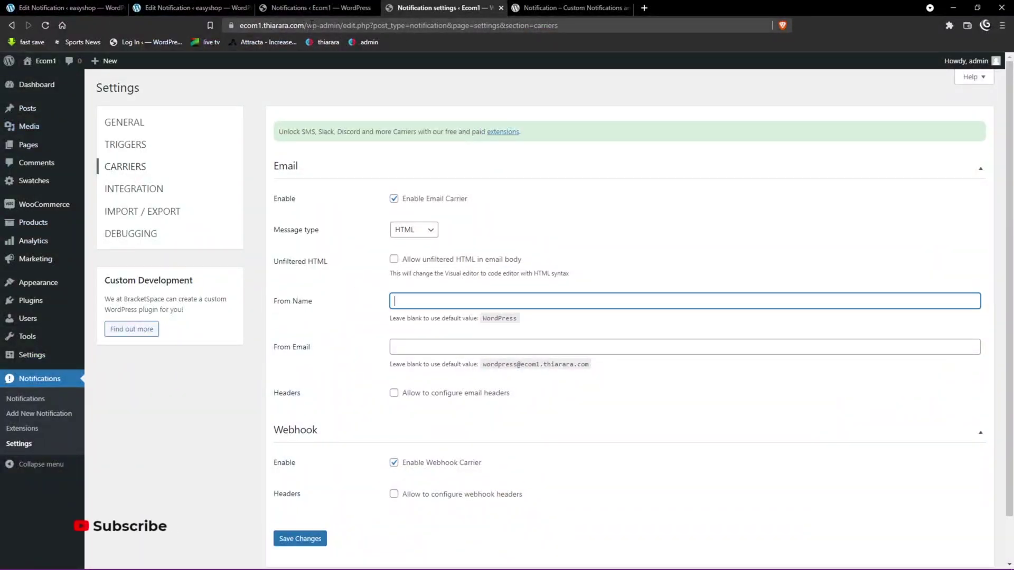
pyautogui.moveTo(307, 26); pyautogui.dragTo(203, 36)
pyautogui.hotkey('ctrl', 'c')
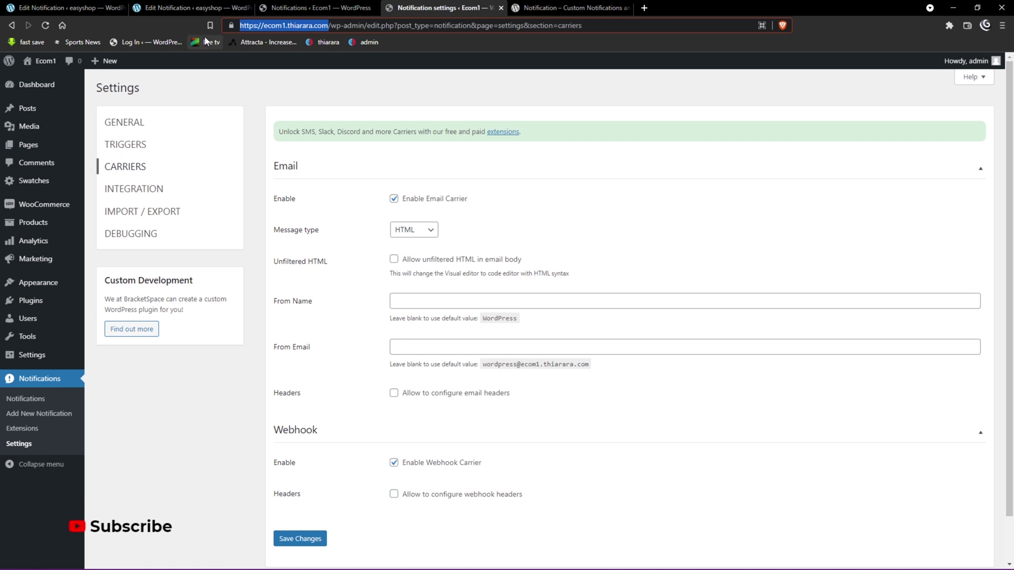
pyautogui.click(421, 302)
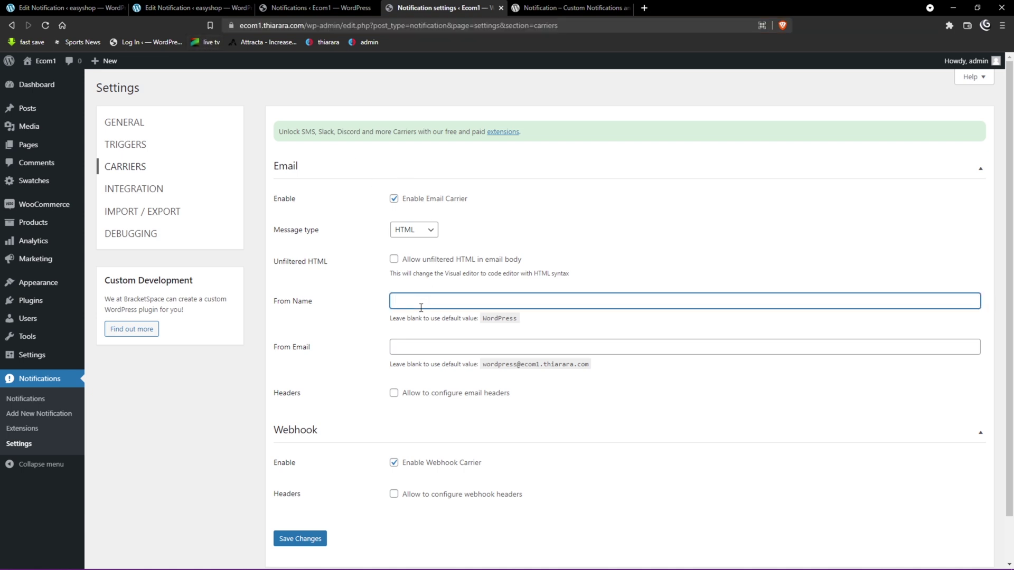
pyautogui.hotkey('ctrl', 'v')
pyautogui.click(425, 347)
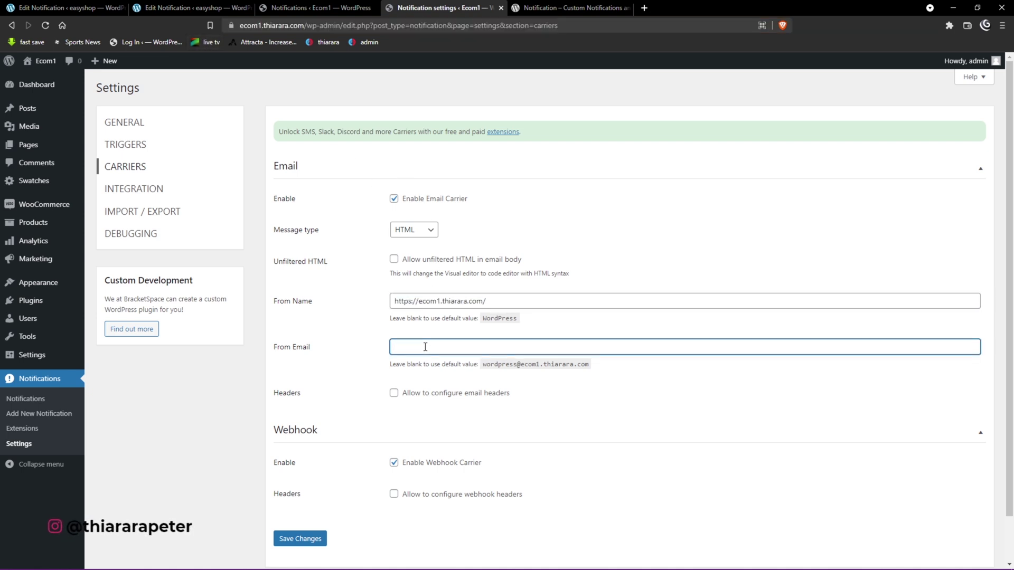
pyautogui.hotkey('ctrl', 'v')
# - Allow configuring email headers for the email carrier and save the carrier settings
pyautogui.click(393, 393)
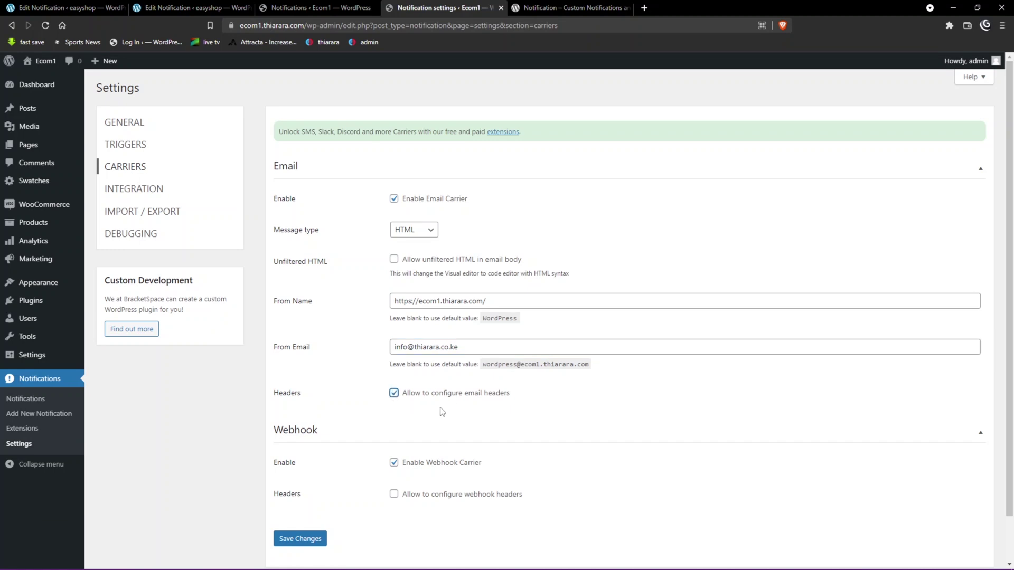
pyautogui.scroll(-2, 442, 412)
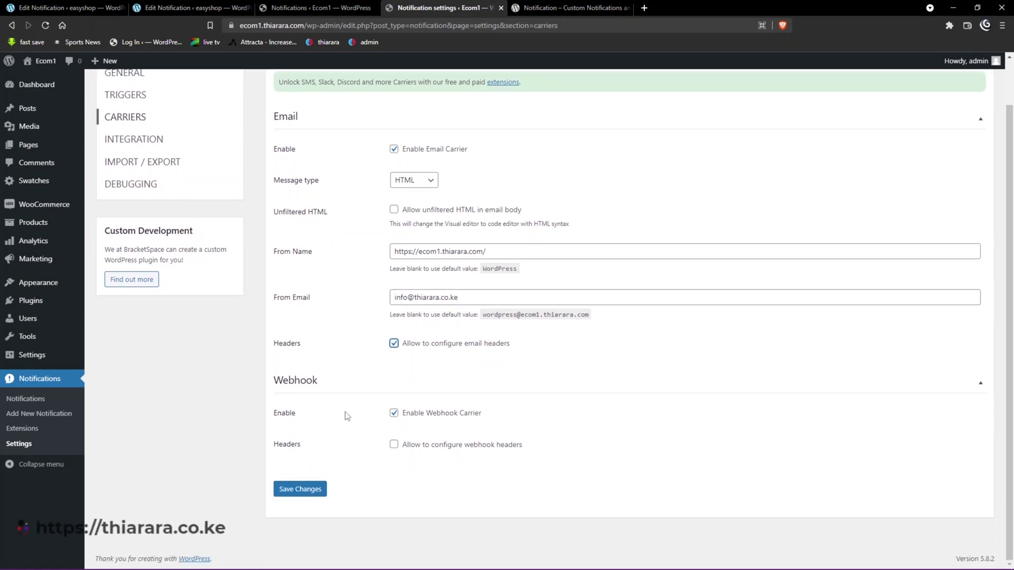
pyautogui.click(303, 491)
# - Review the default WordPress emails in the Integration settings and save them with none of the emails disabled
pyautogui.click(135, 186)
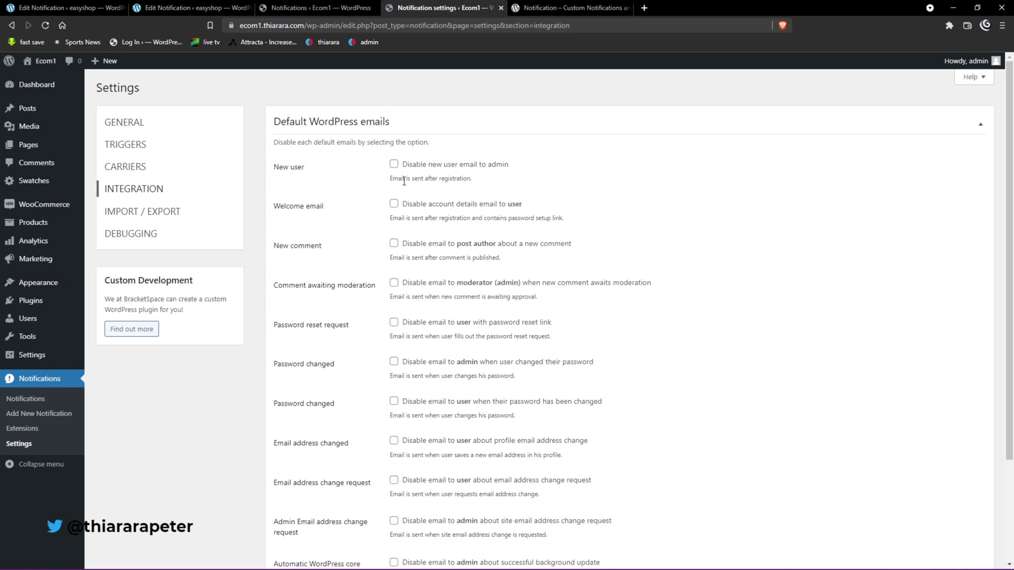
pyautogui.scroll(-3, 295, 281)
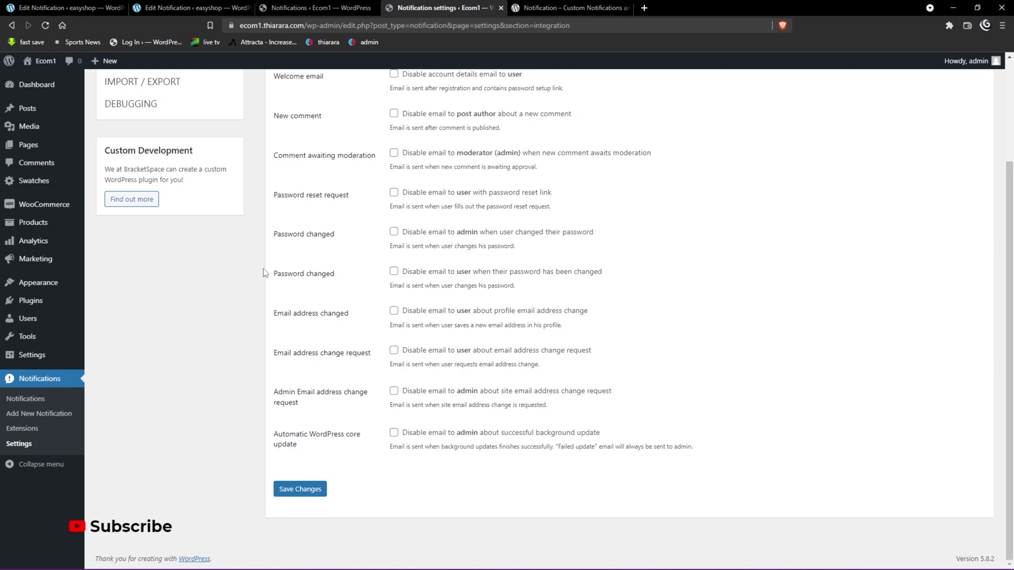
pyautogui.click(393, 273)
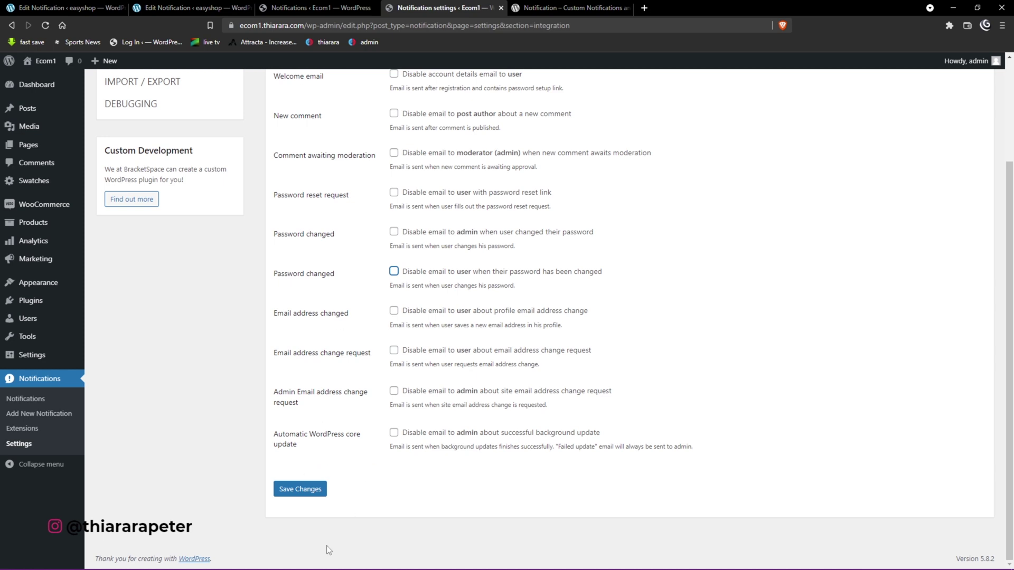
pyautogui.click(302, 495)
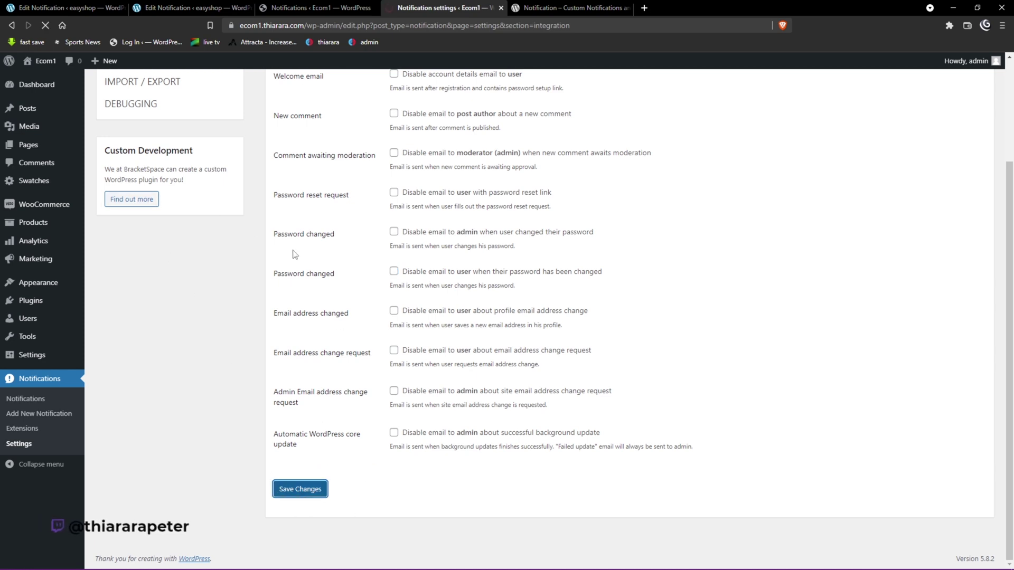